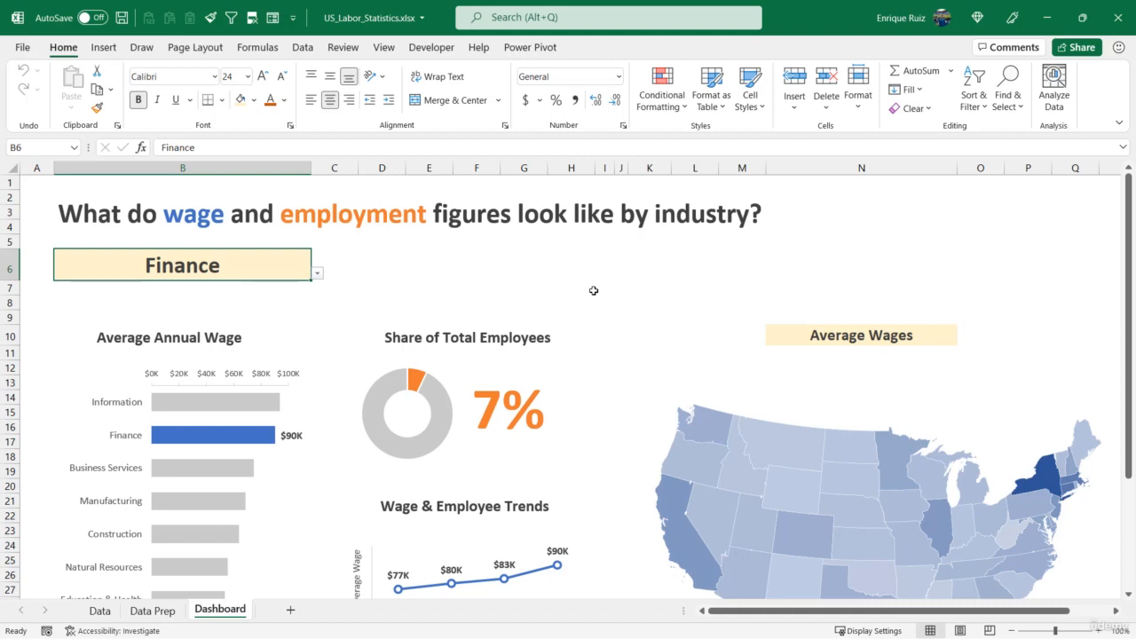
Set the dashboard's industry selector in B6 to Business Services
scroll(551, 245, down, 1)
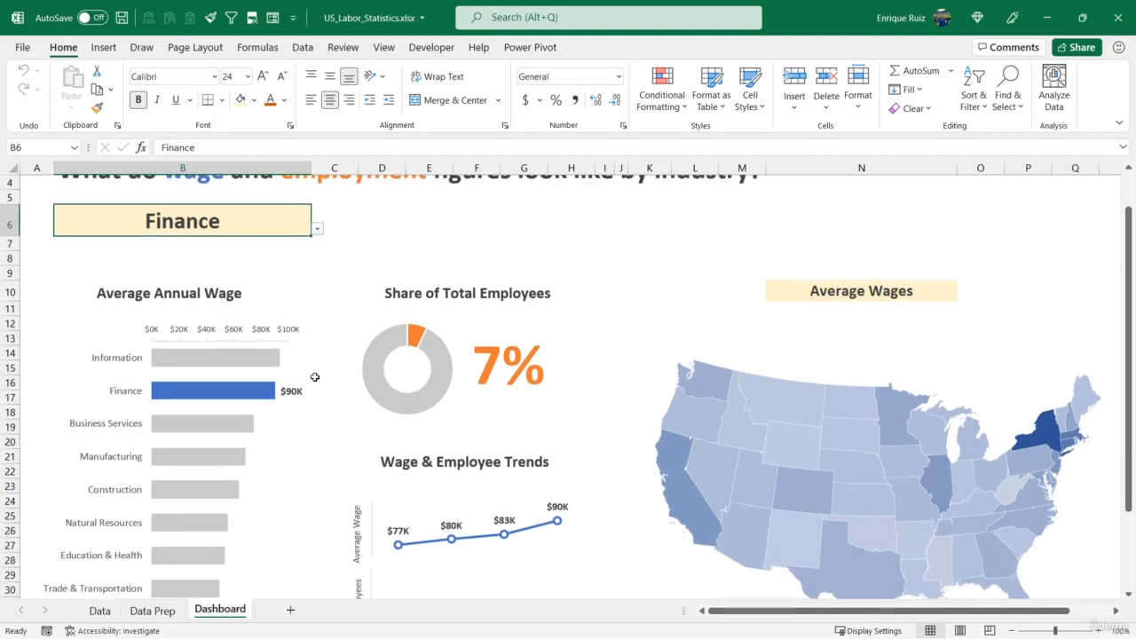
mouse_move(236, 422)
mouse_move(199, 426)
click(317, 229)
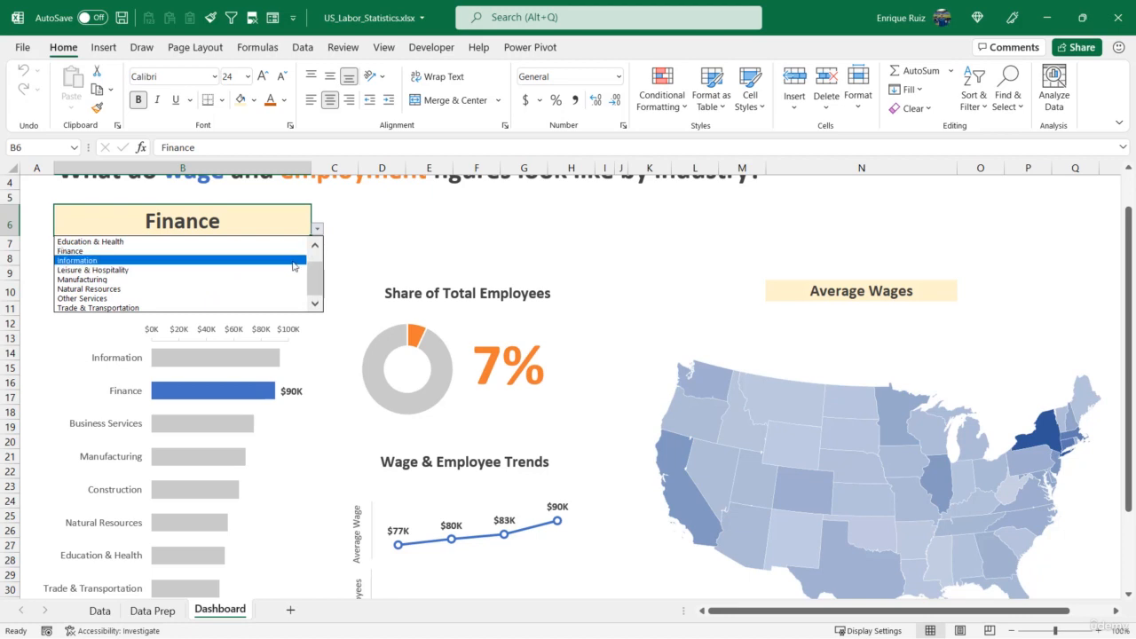
scroll(282, 258, up, 1)
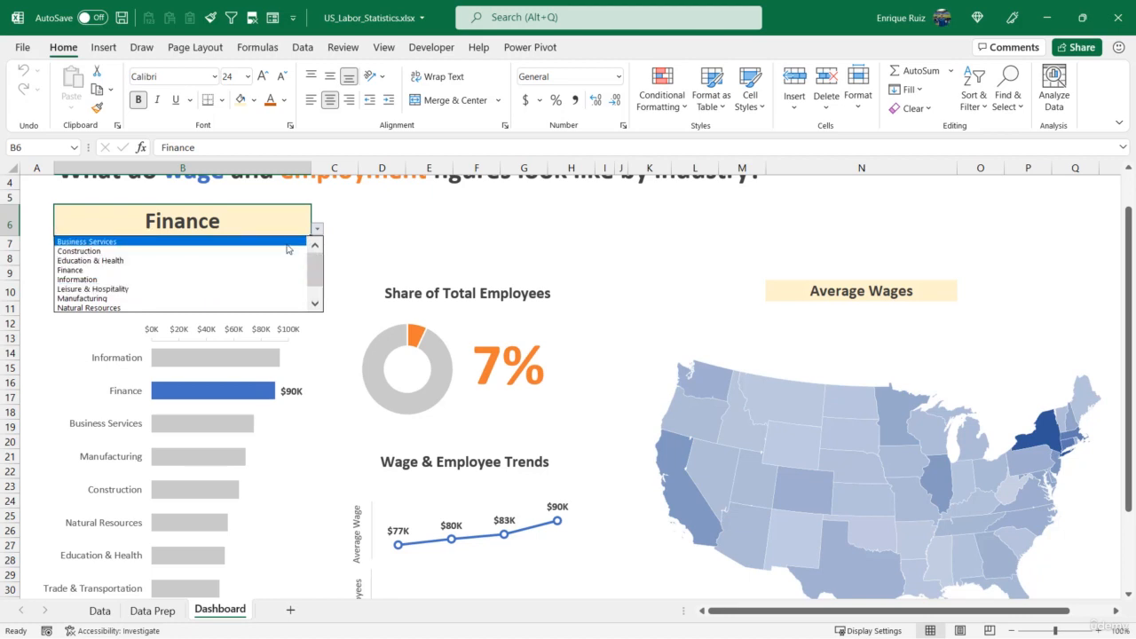
click(289, 242)
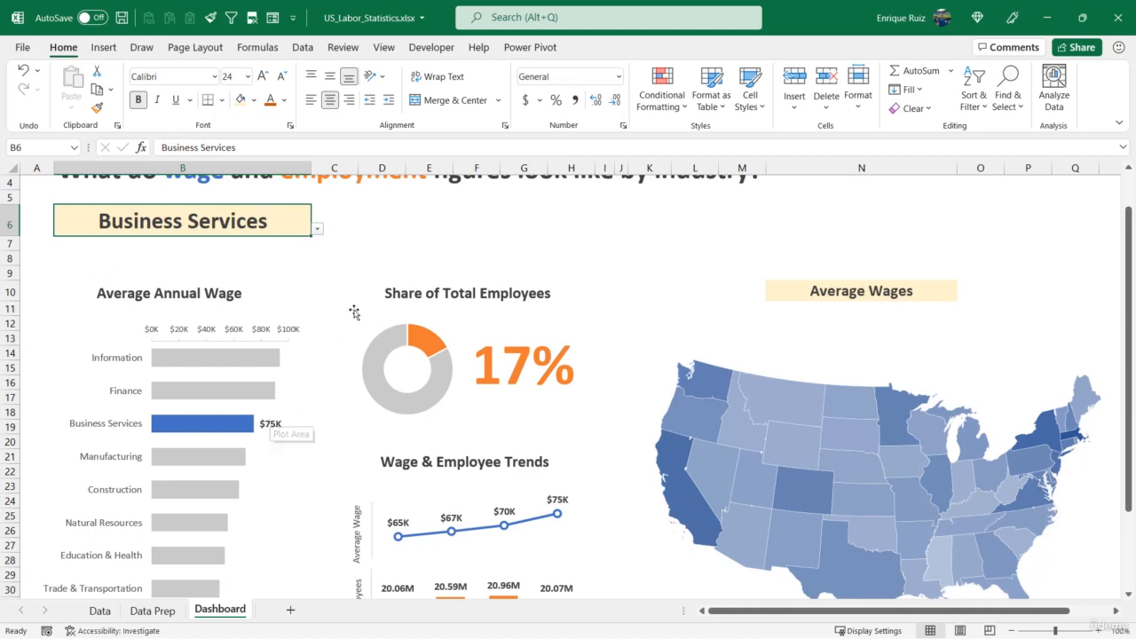
click(316, 228)
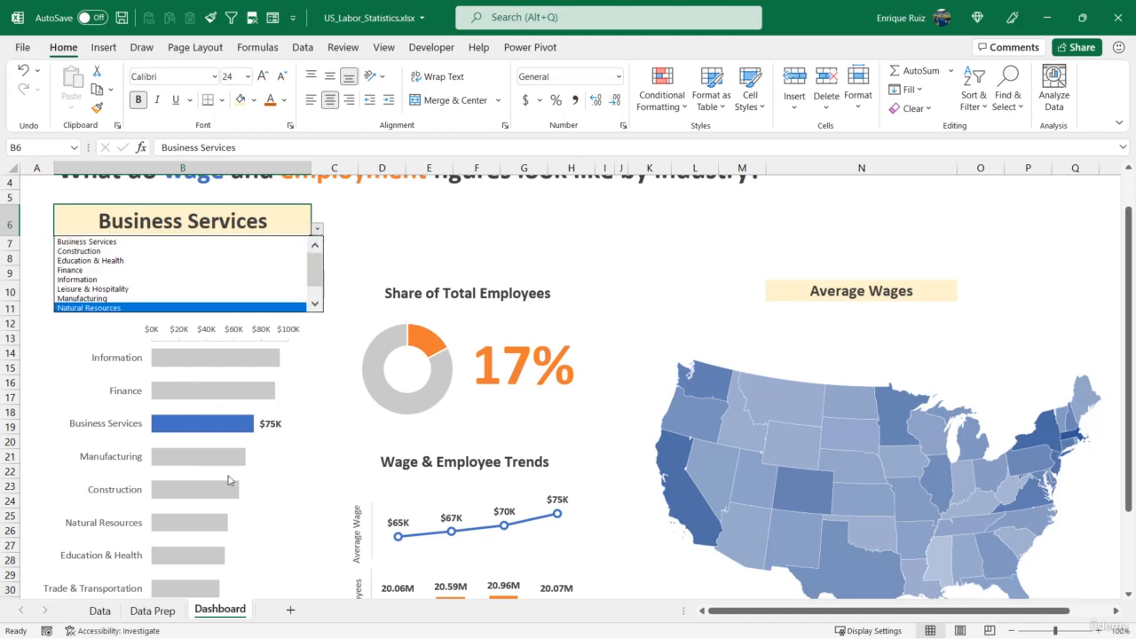
key(Escape)
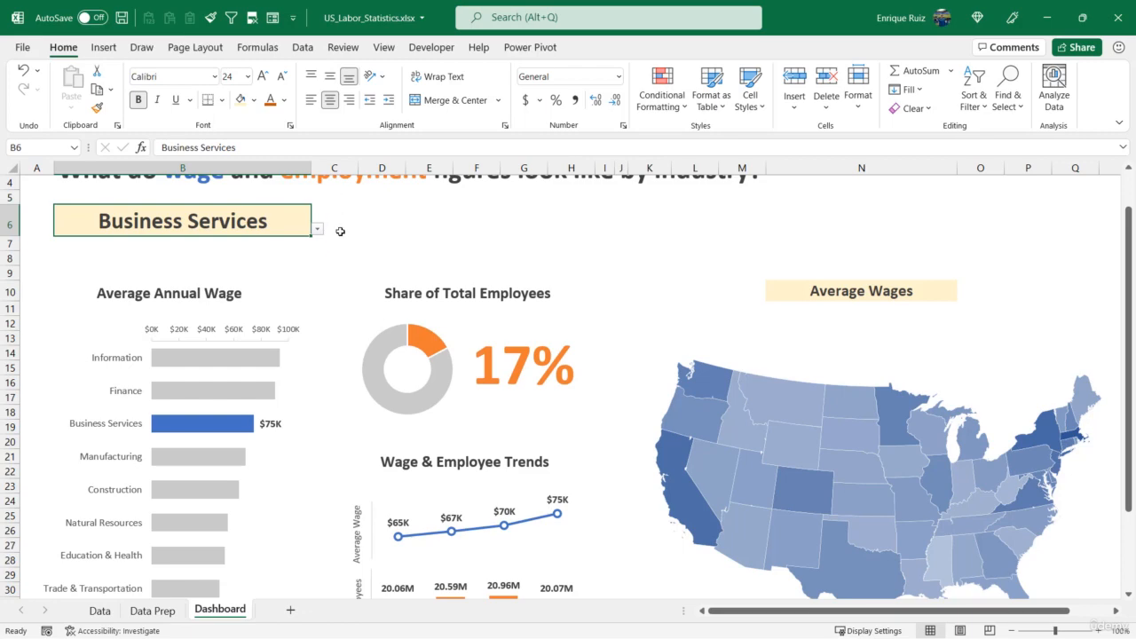
Check in Excel's ribbon customization options whether the Developer tab is enabled
scroll(233, 417, down, 2)
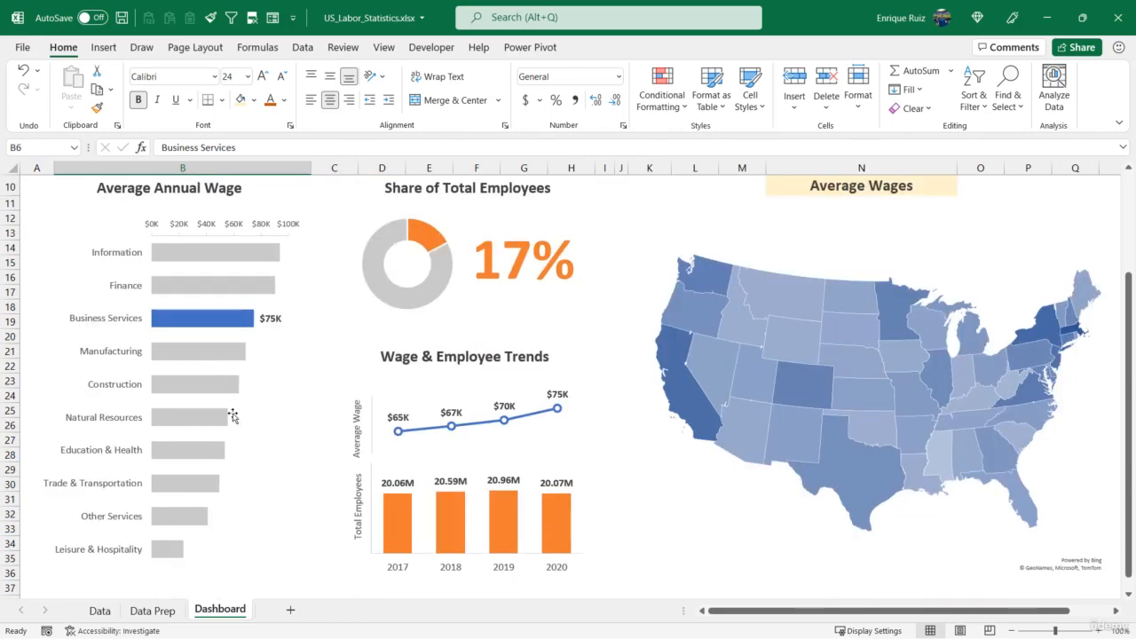
mouse_move(206, 356)
click(433, 47)
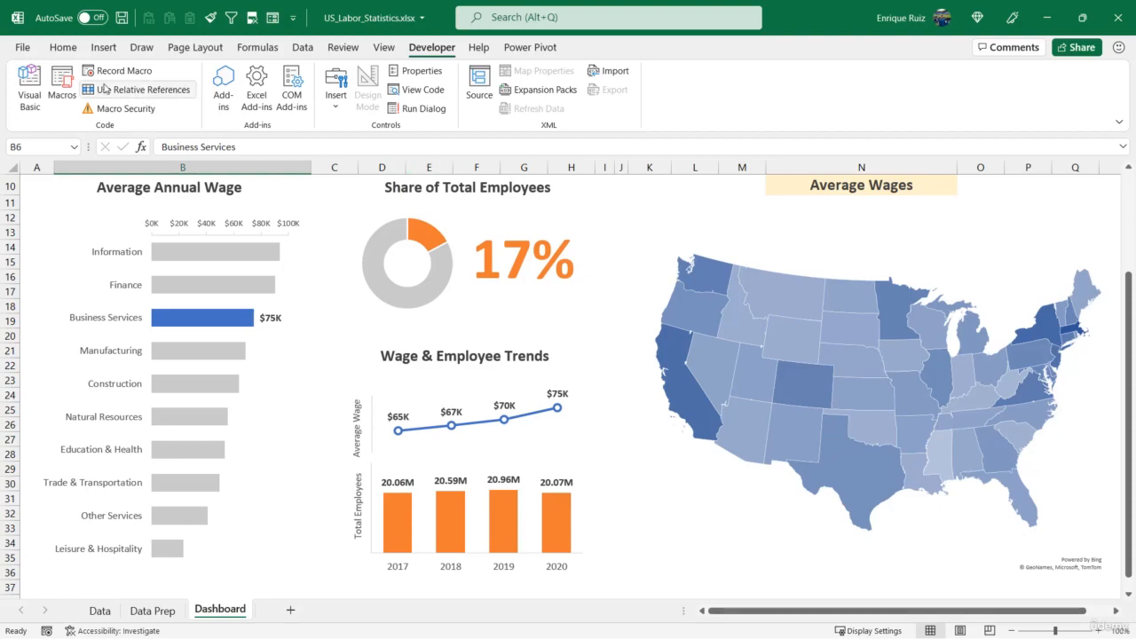
click(22, 47)
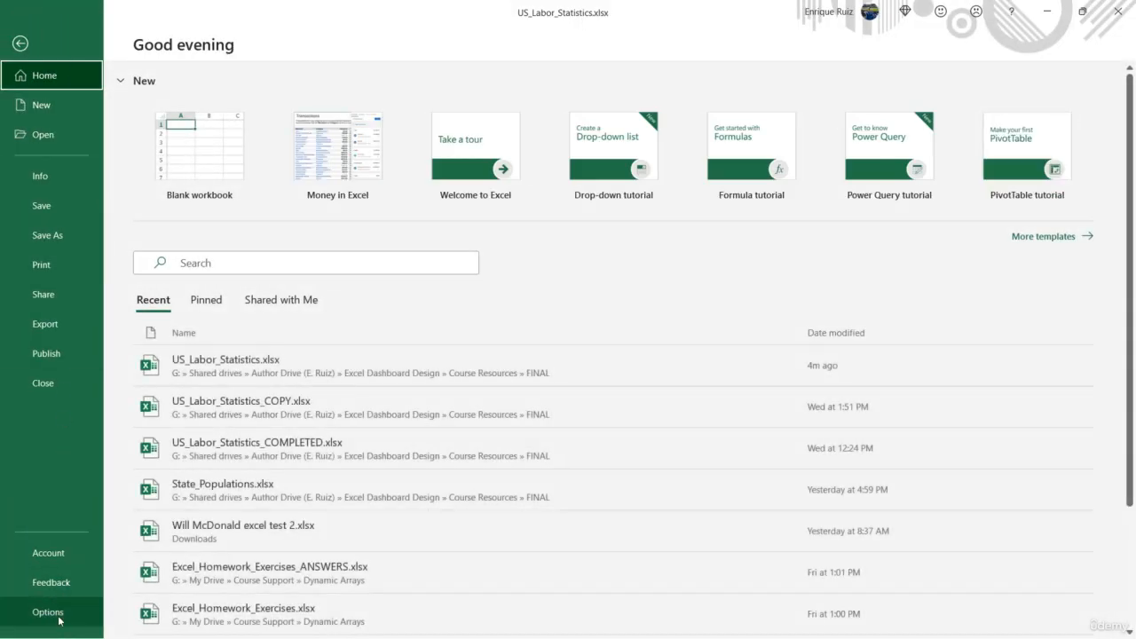
click(58, 617)
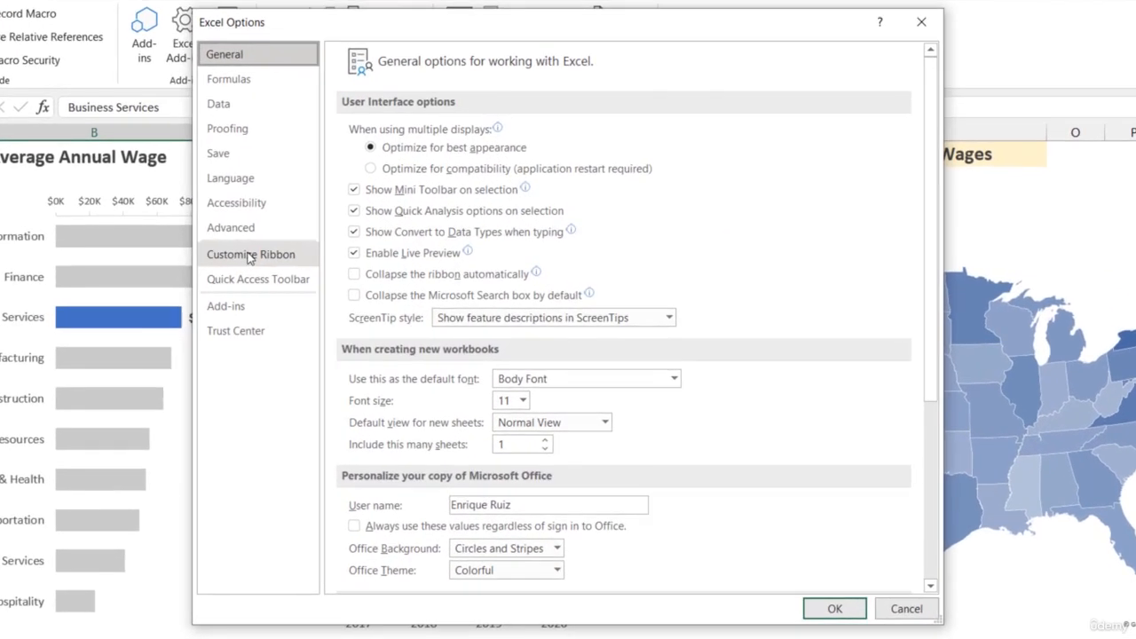
click(252, 256)
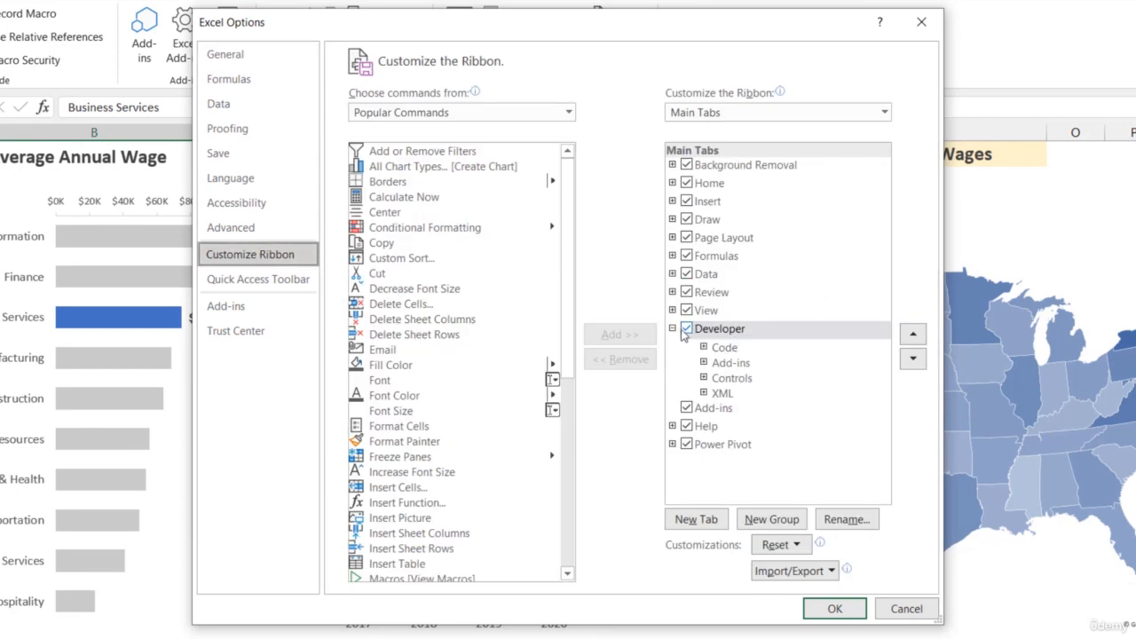
click(837, 608)
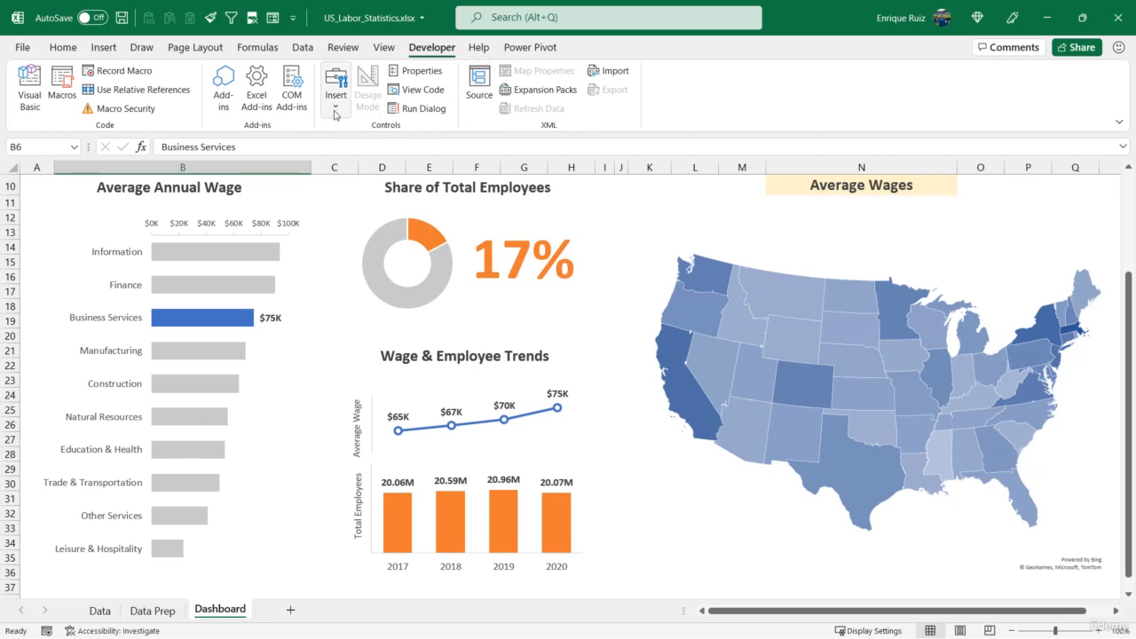
Insert a spin button form control on the dashboard just beside the industry selector in row 6
click(335, 108)
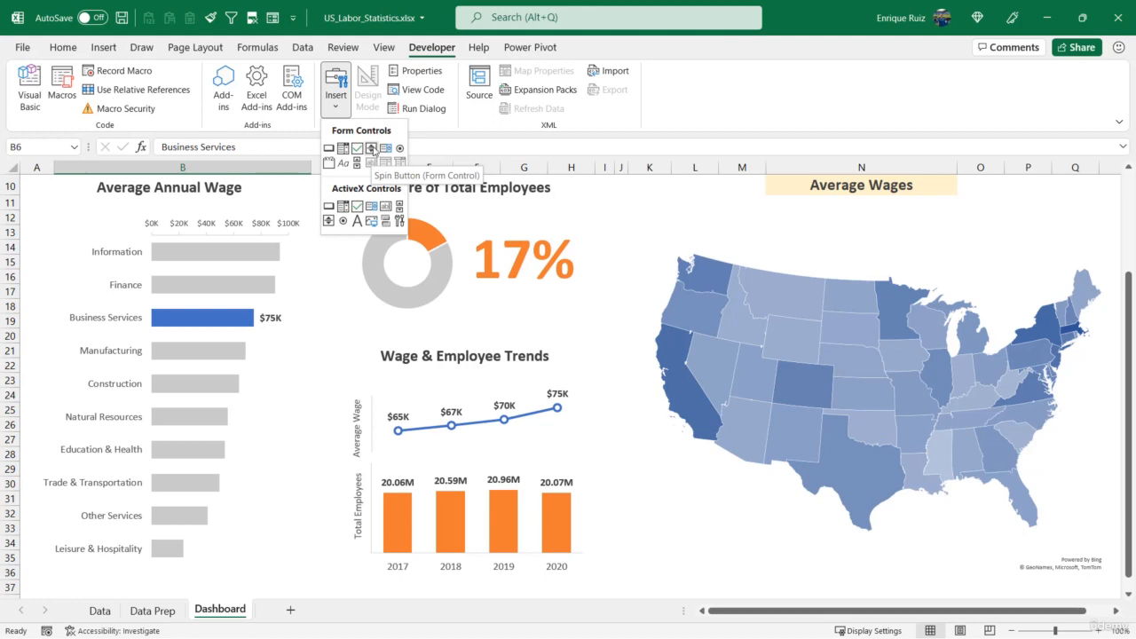
click(372, 151)
scroll(343, 227, up, 3)
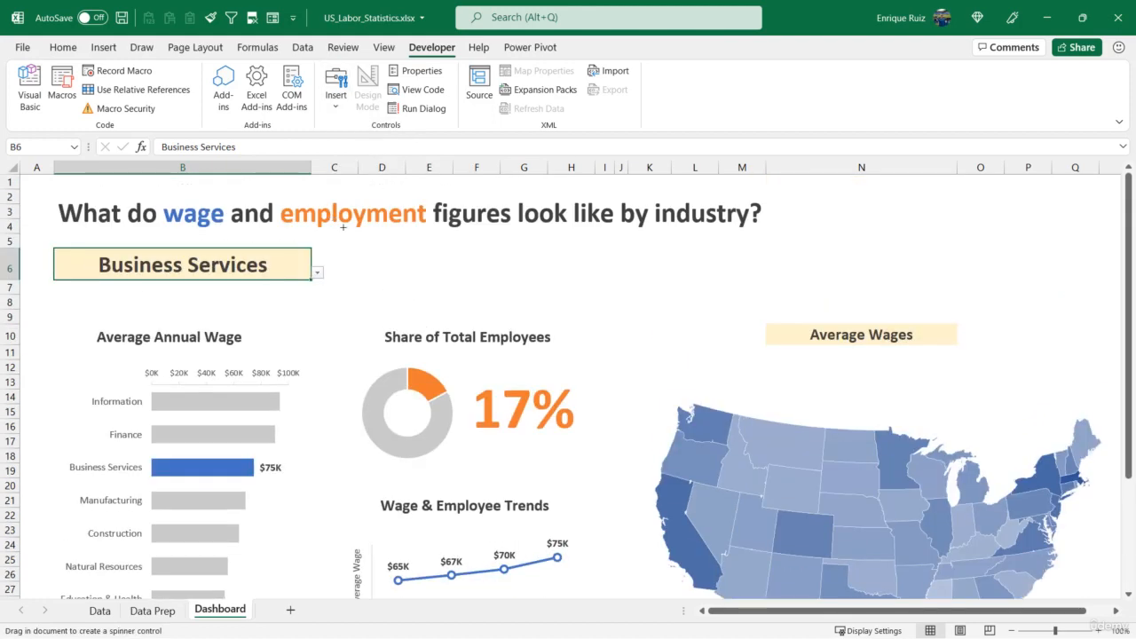
drag(331, 247, 371, 280)
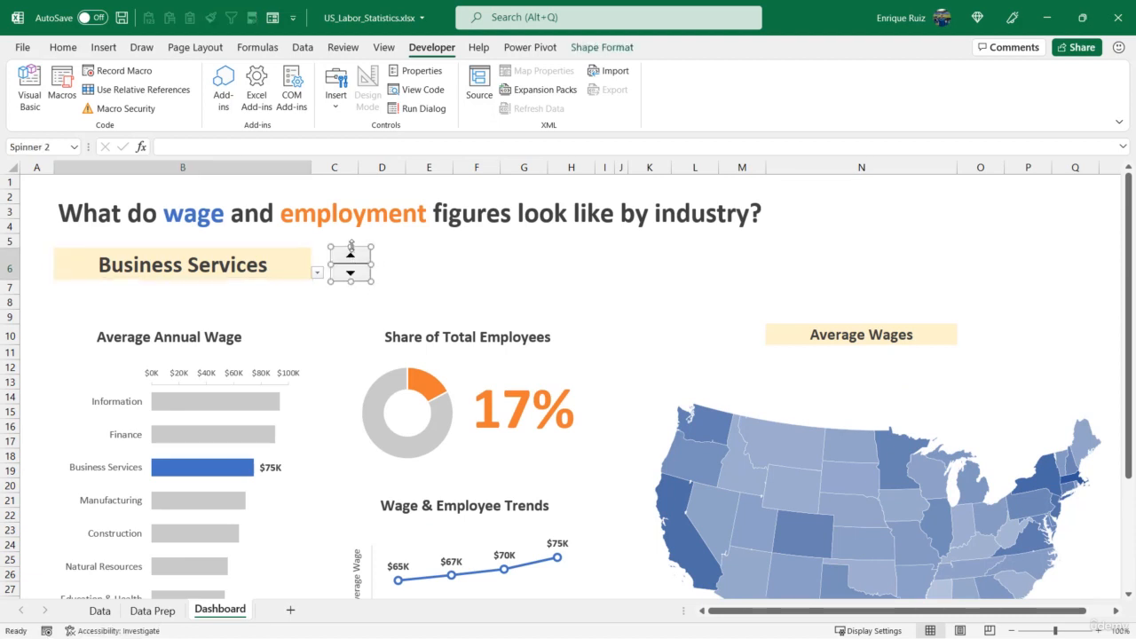
Snap the spin button to the cell grid so it fits row 6's height and sits flush against cell B6
drag(351, 248, 350, 283)
key(alt)
drag(359, 261, 343, 259)
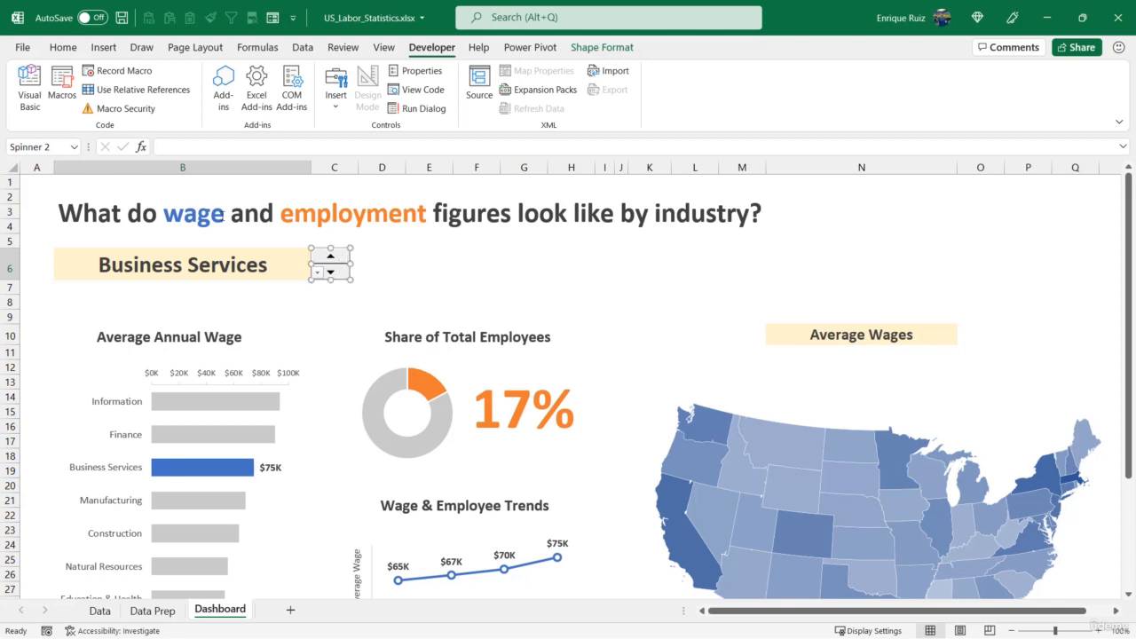
click(284, 290)
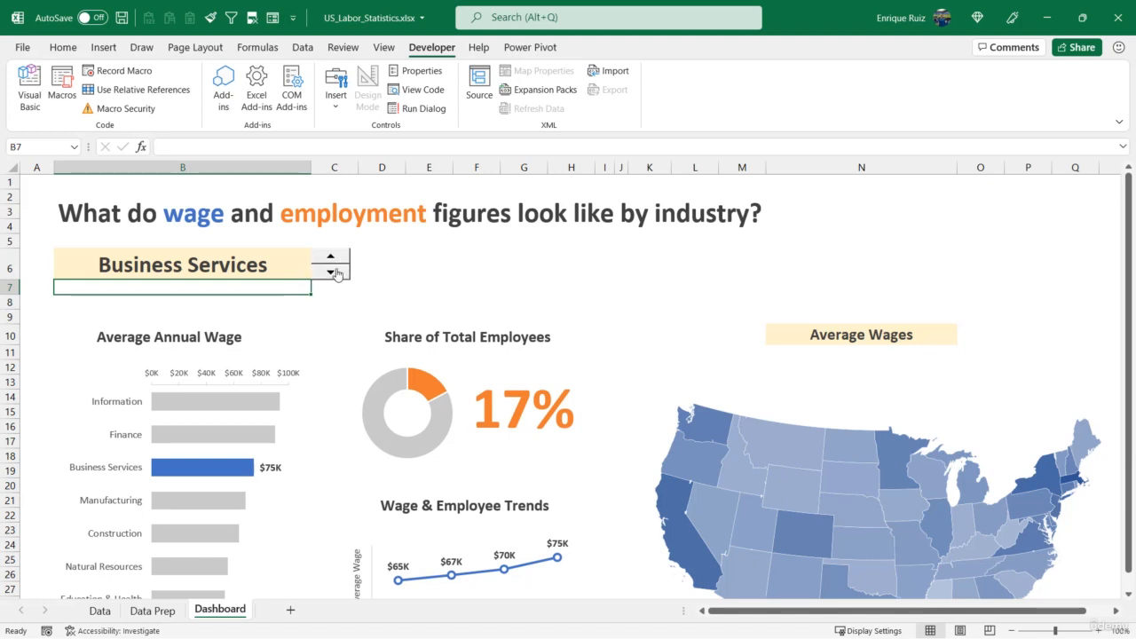
Link the spin button to cell A1 in its control settings
right_click(336, 275)
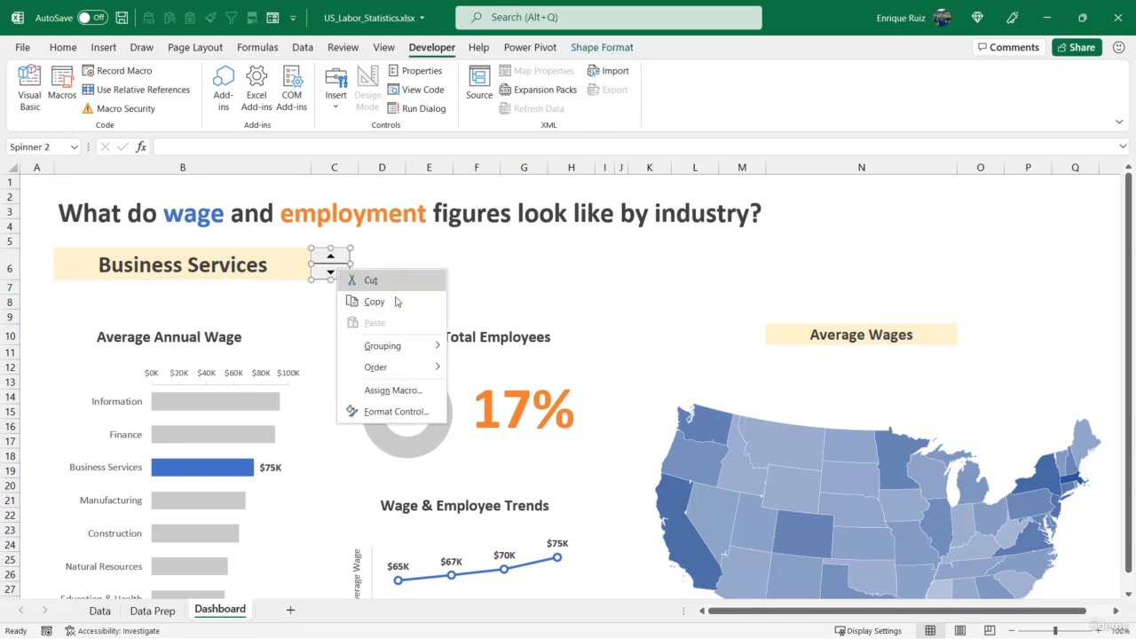
click(391, 411)
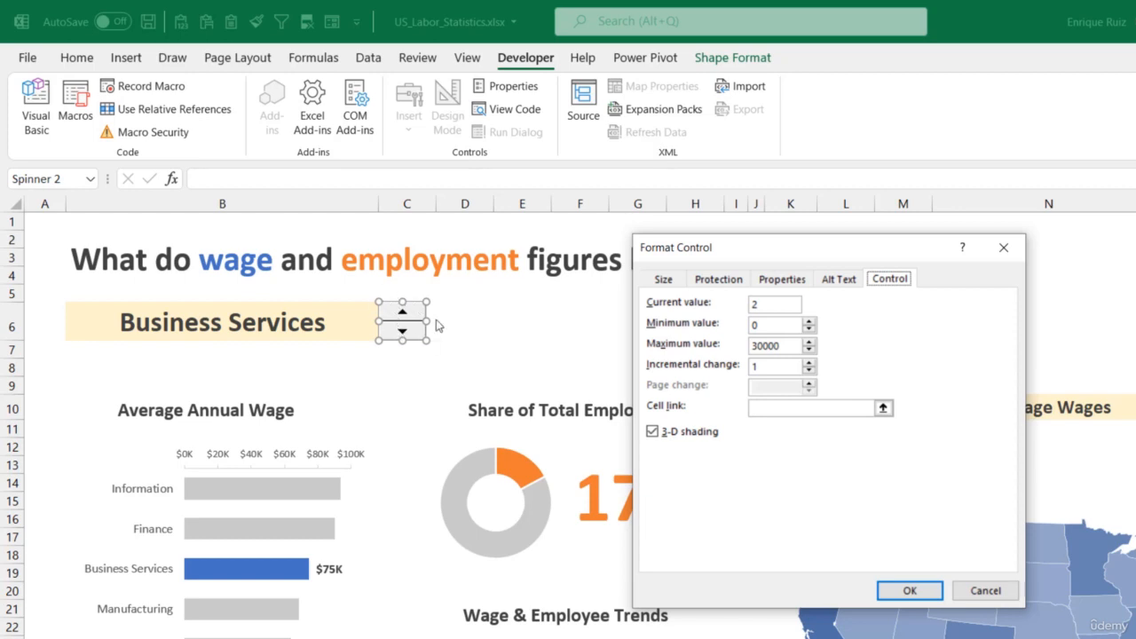
click(885, 410)
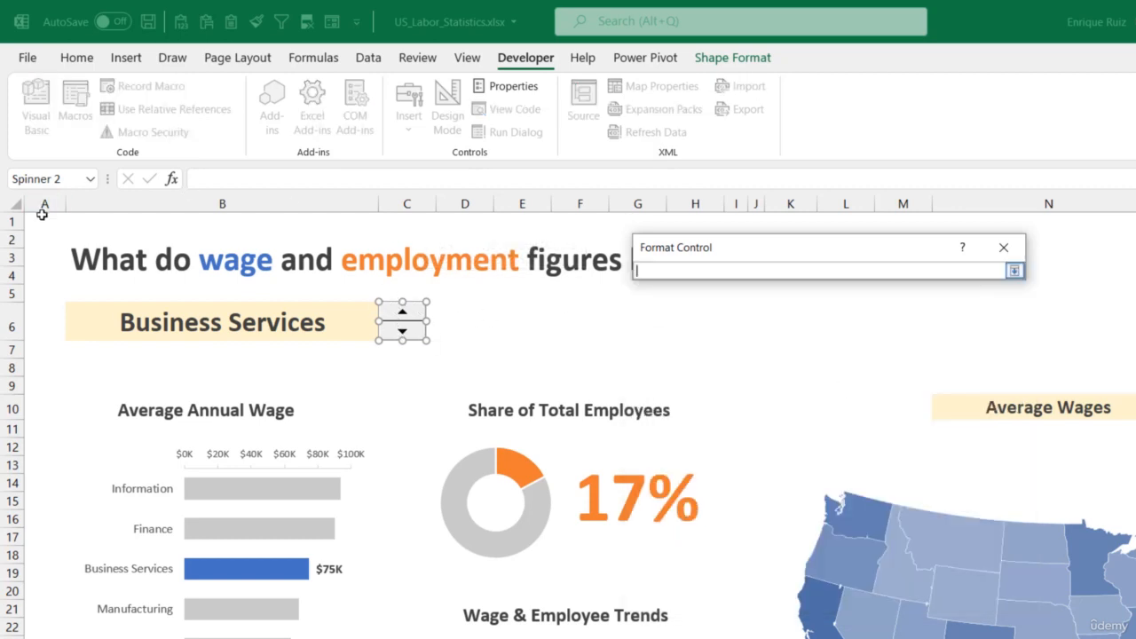
click(42, 218)
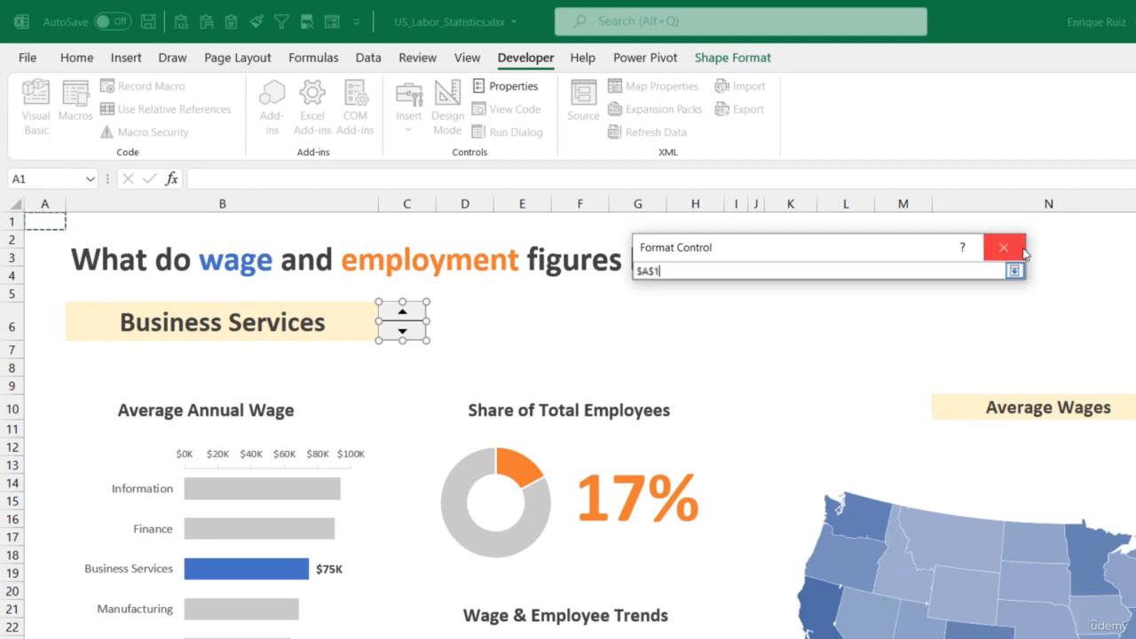
click(1014, 271)
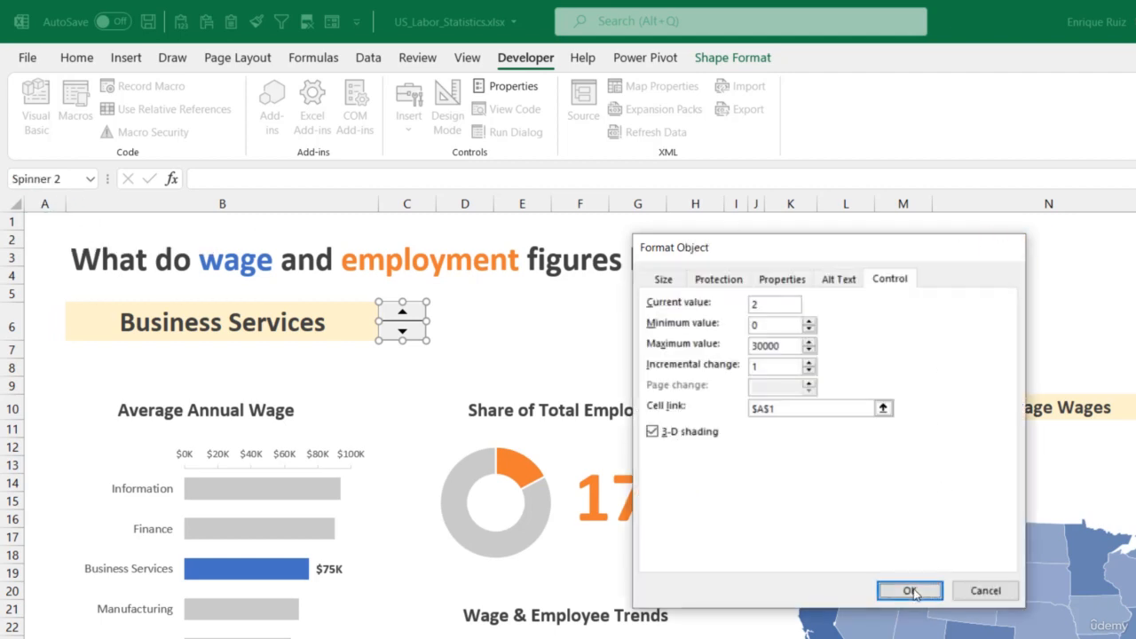
click(910, 591)
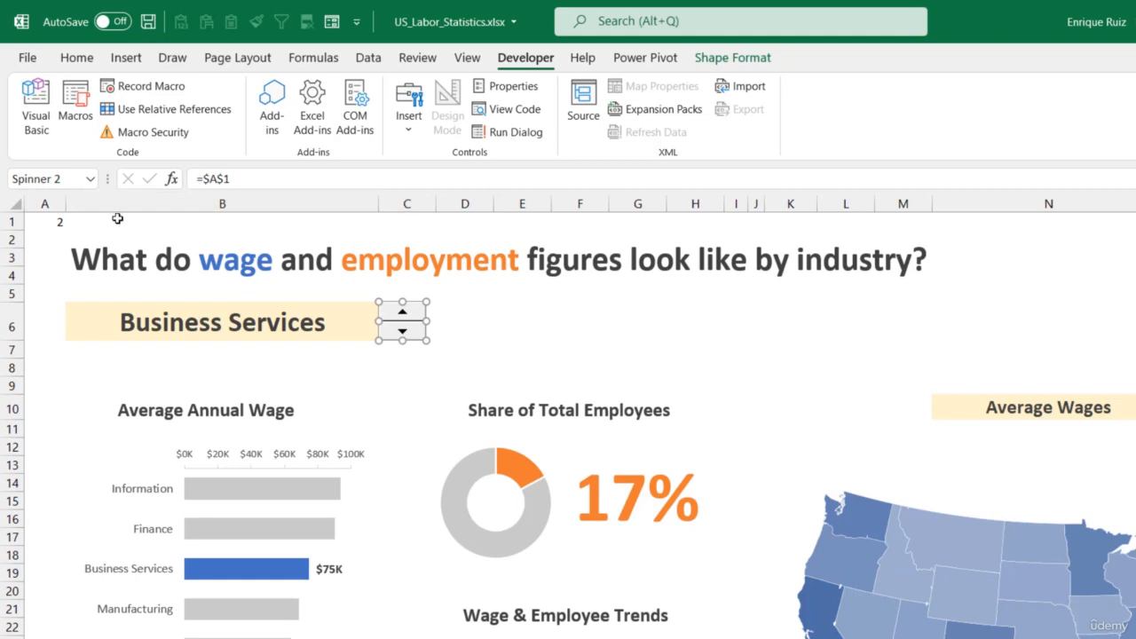
Test the spin button's effect on cell A1, then review its minimum, maximum and increment settings without changing them
click(518, 339)
drag(411, 316, 409, 336)
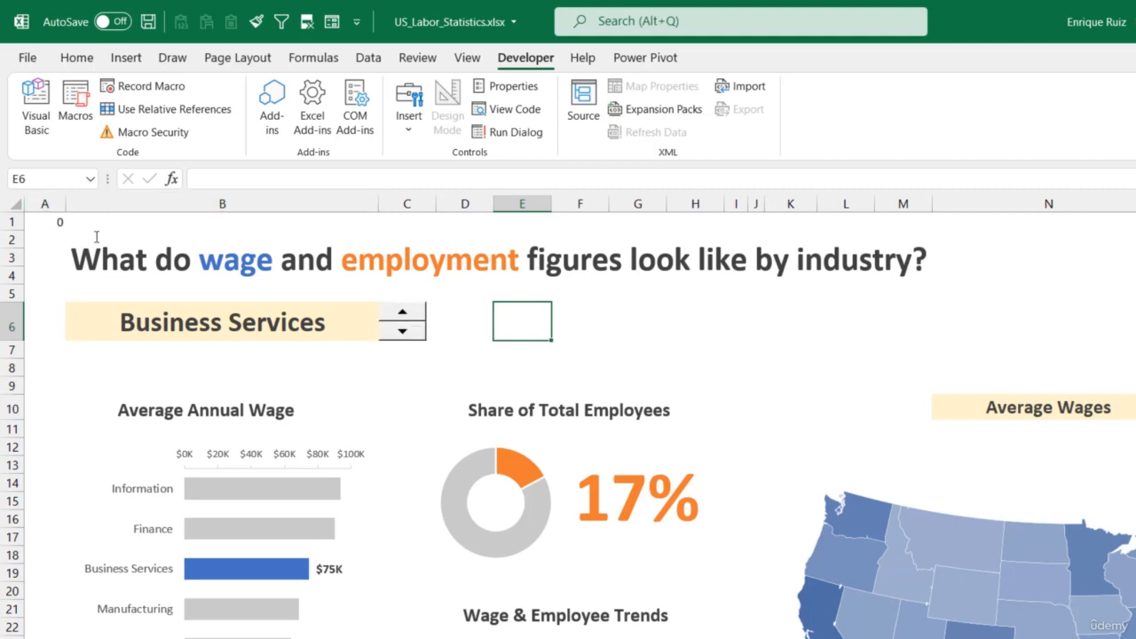
right_click(406, 335)
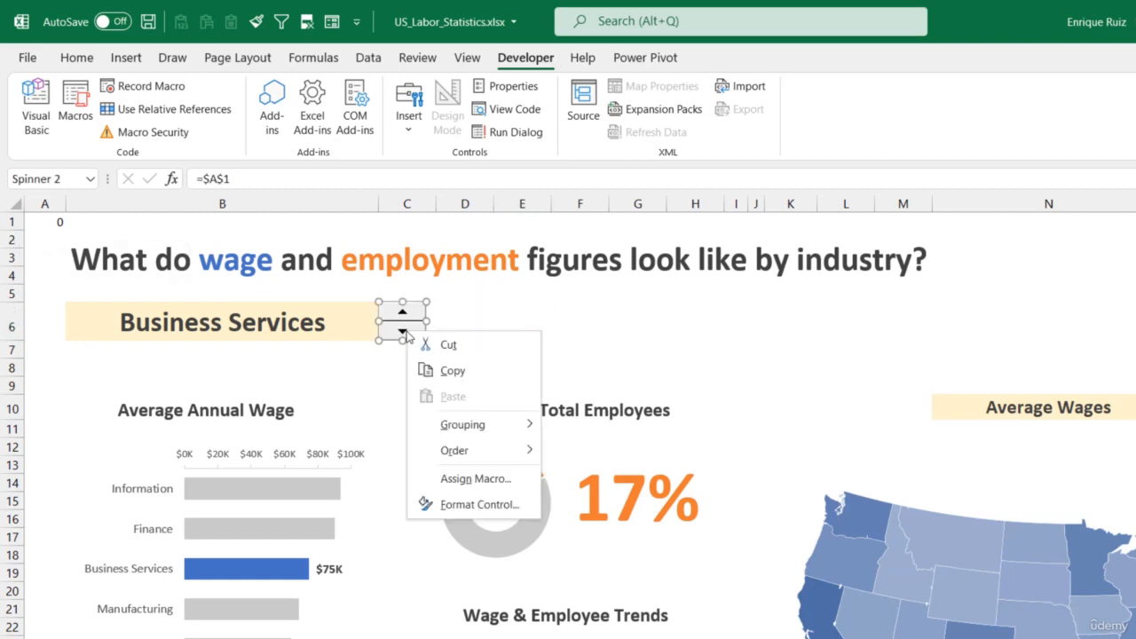
click(500, 502)
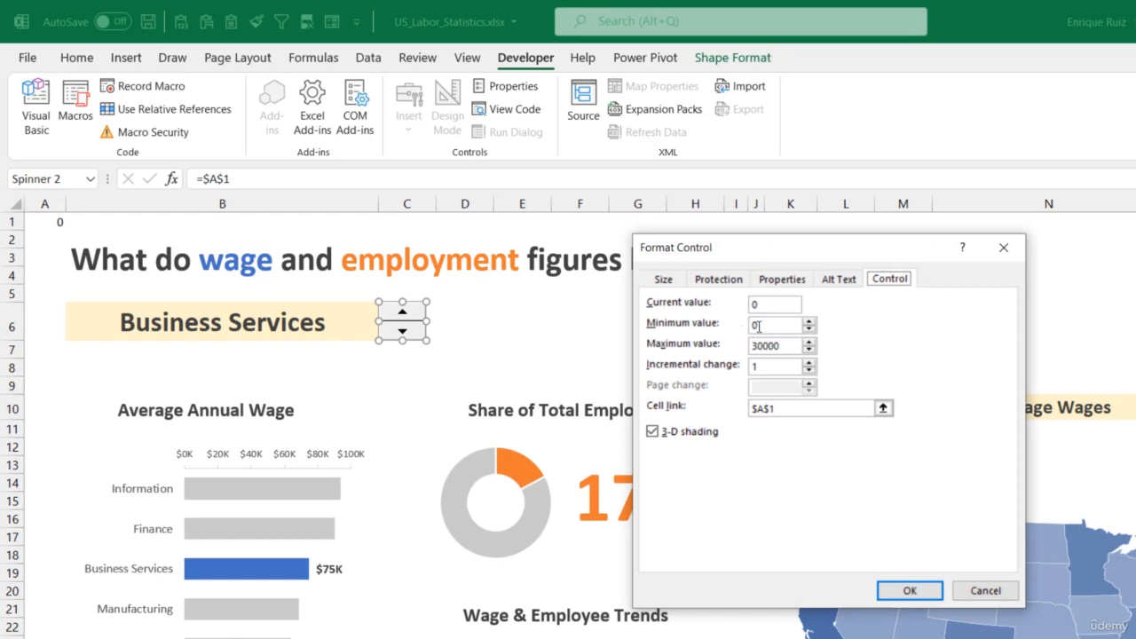
click(1004, 248)
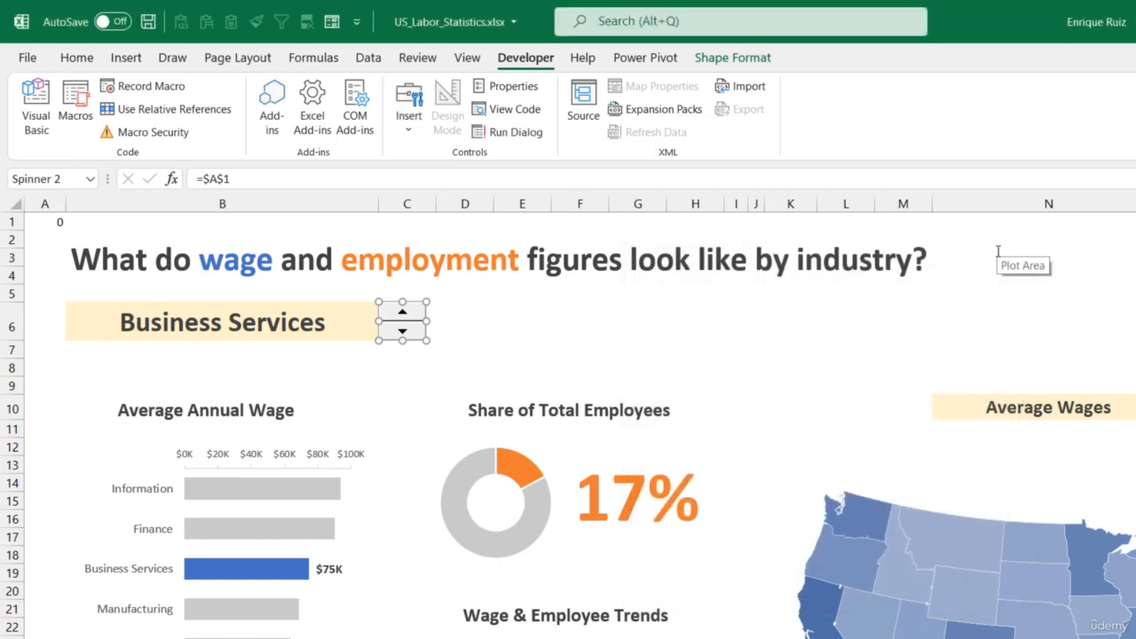
Cycle the spin button up and back down to set the linked cell A1 to 1
click(449, 353)
click(404, 313)
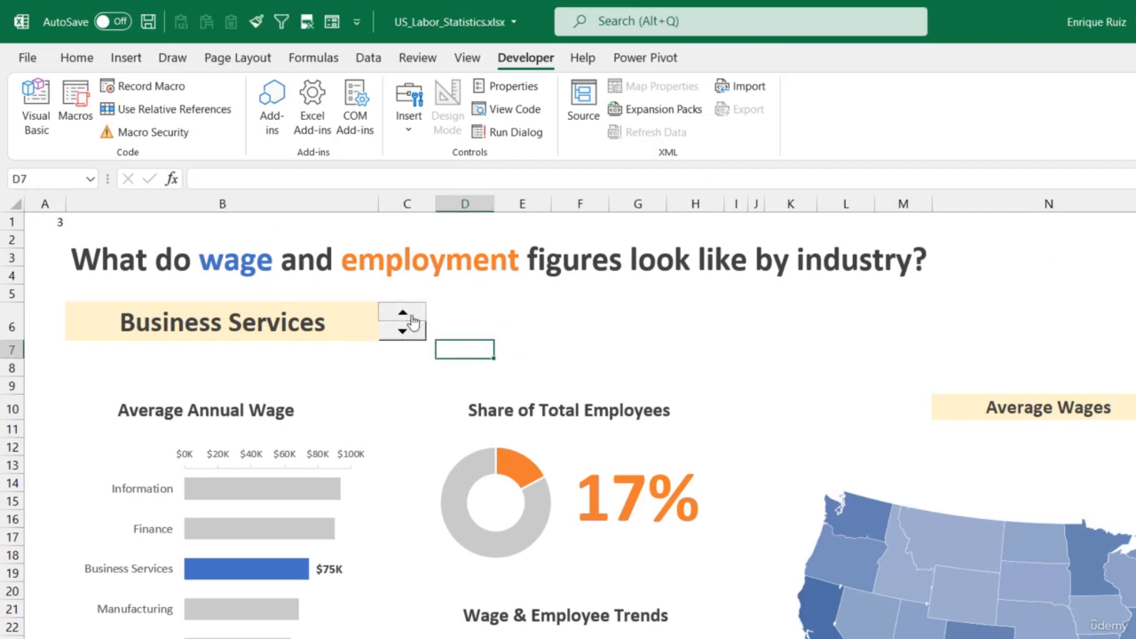
click(410, 336)
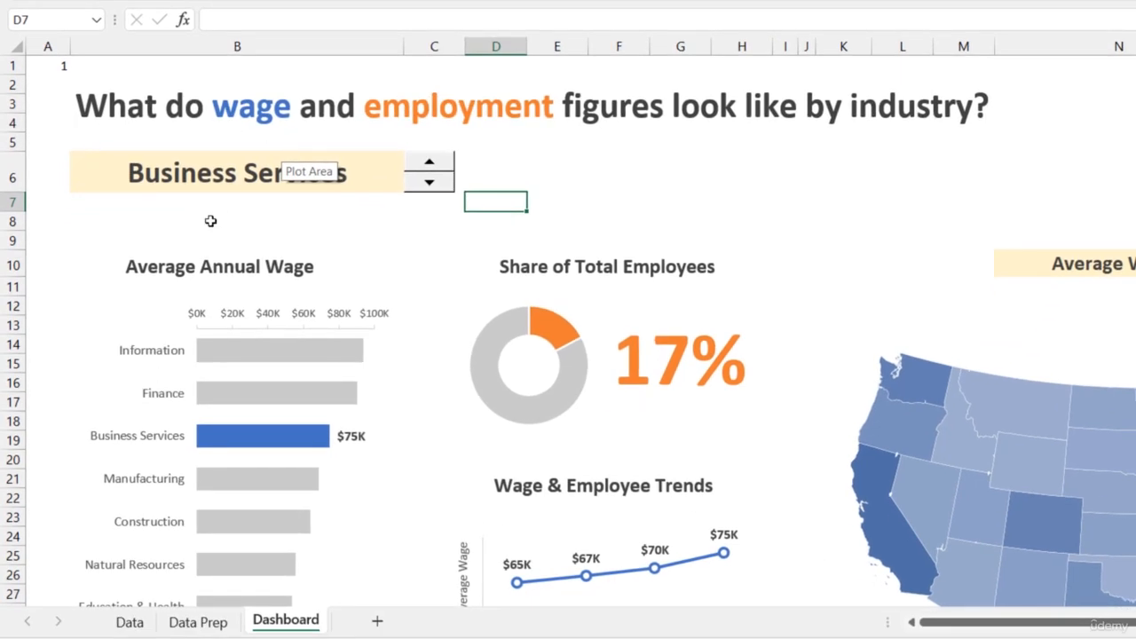
On the Data Prep sheet, enter =INDEX(D3:D12,3) in cell D15 to return the third industry in the average wage table
click(202, 621)
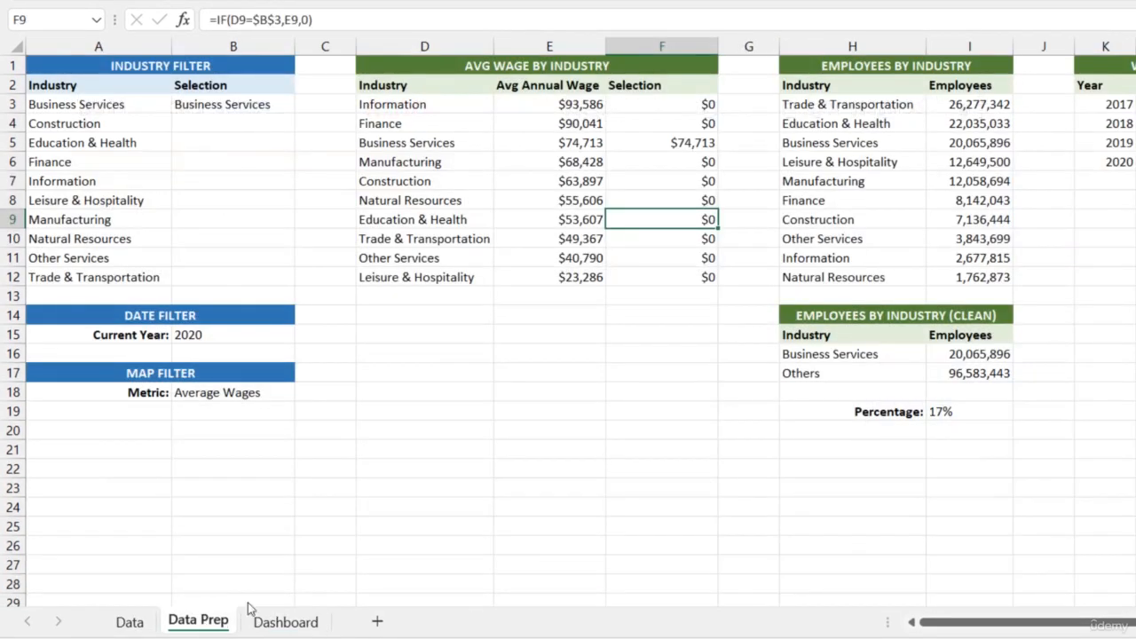
click(435, 337)
text(=INDEX)
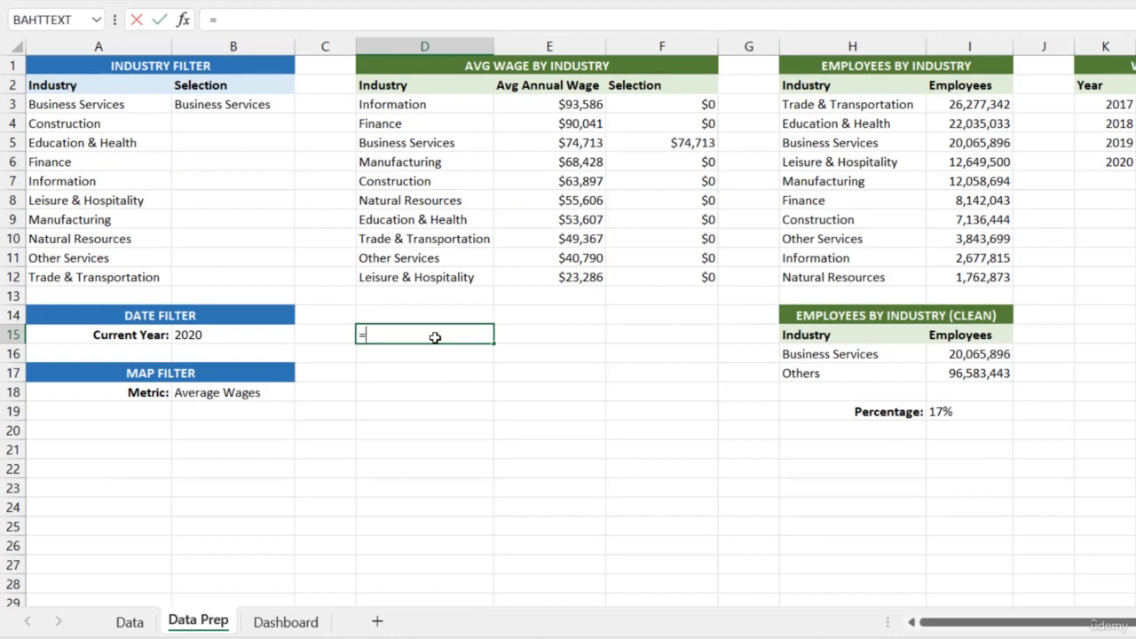
text(()
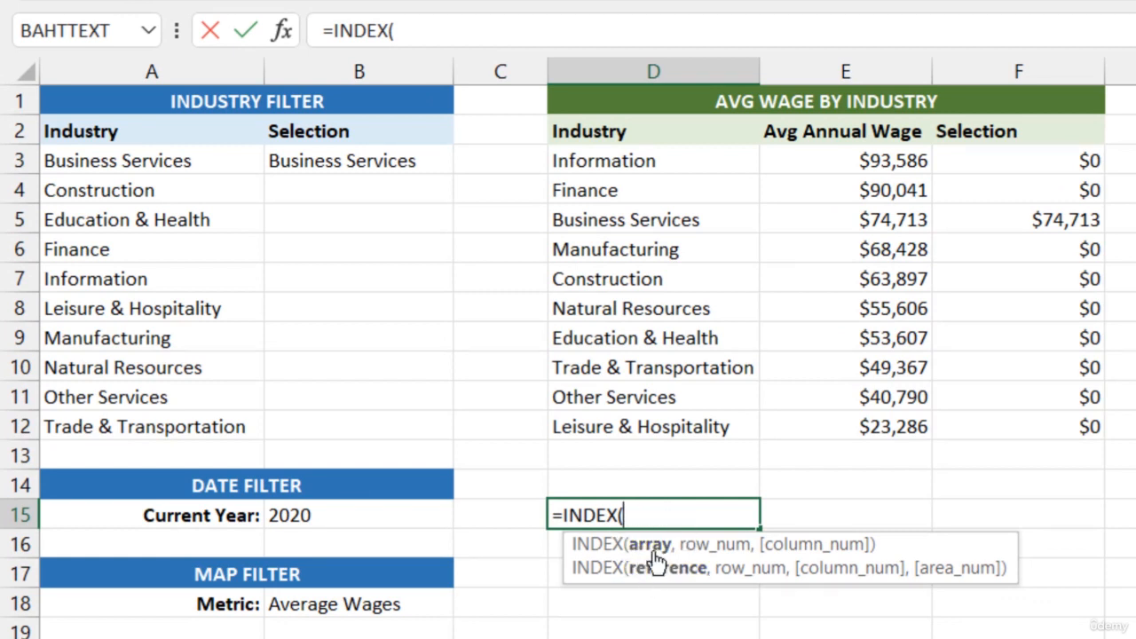
drag(662, 156, 666, 424)
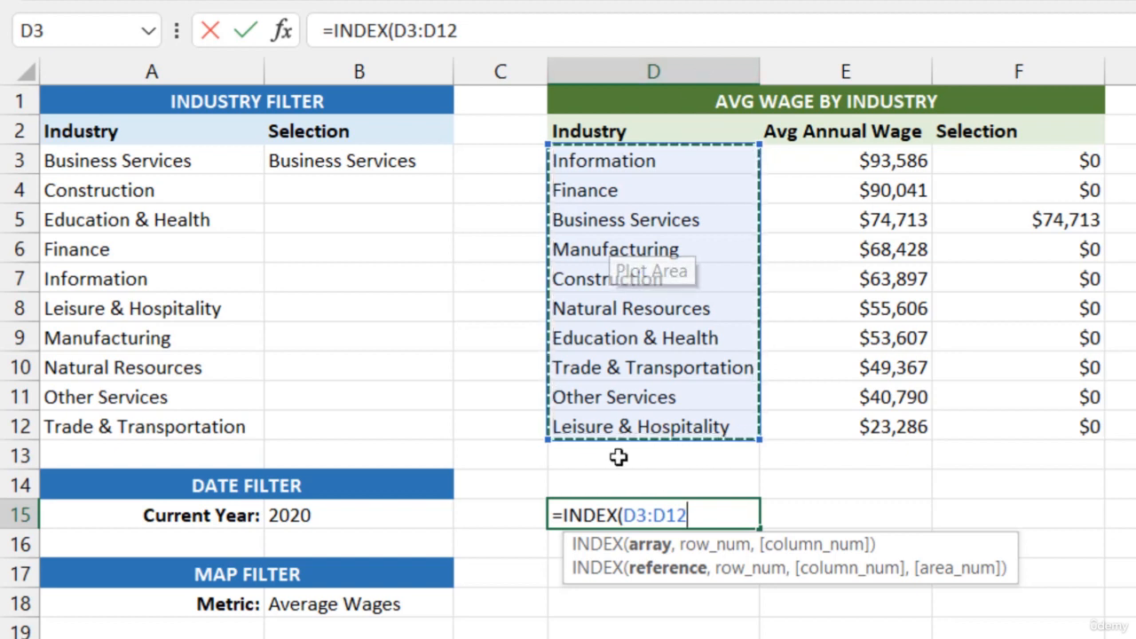
text(,)
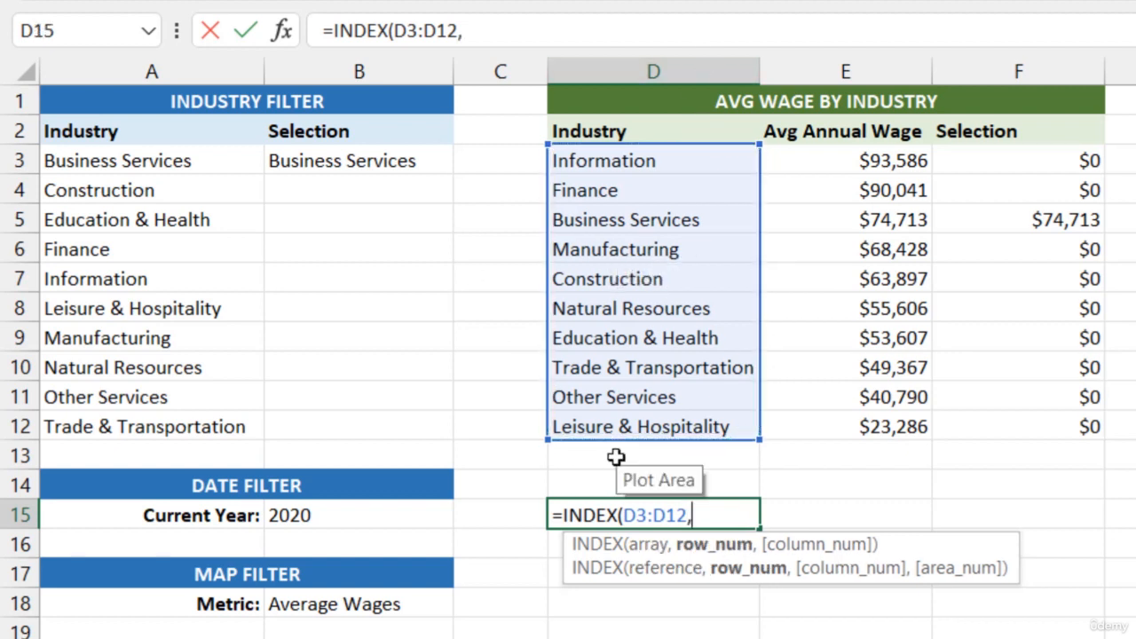
text(3))
key(Return)
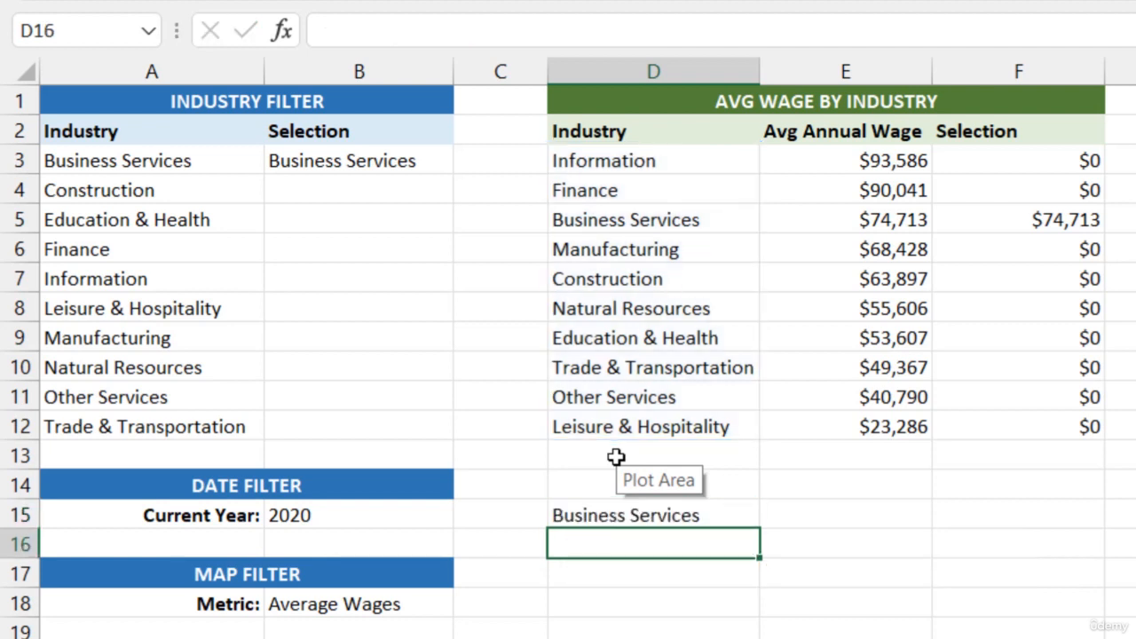
click(624, 513)
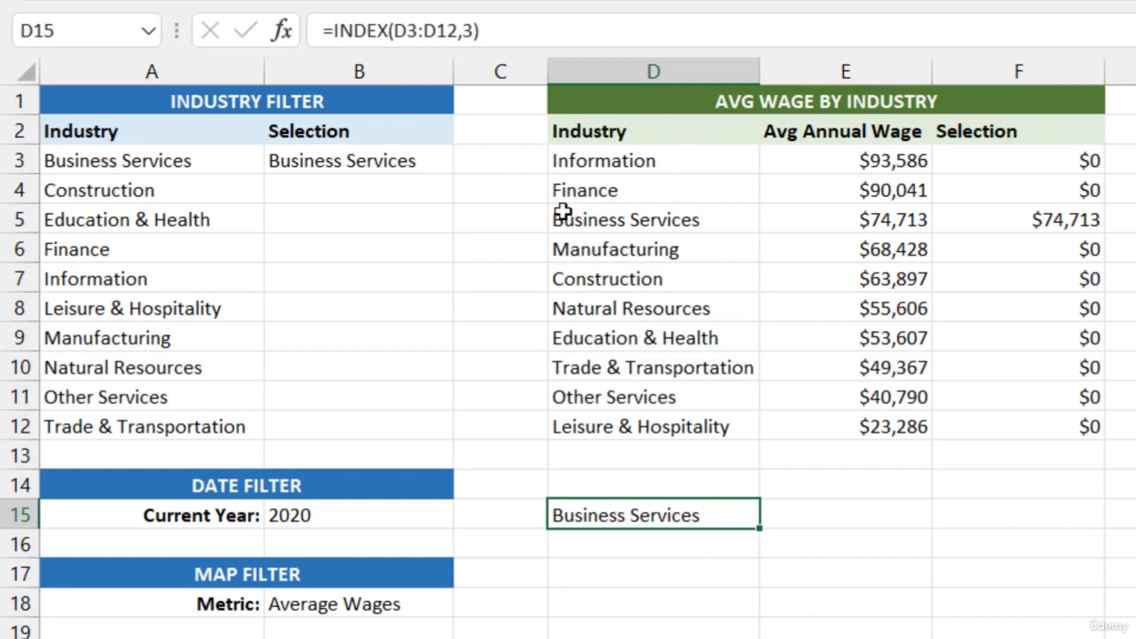
Change the INDEX formula's row number in cell D15 to 1 to return the first industry
click(476, 31)
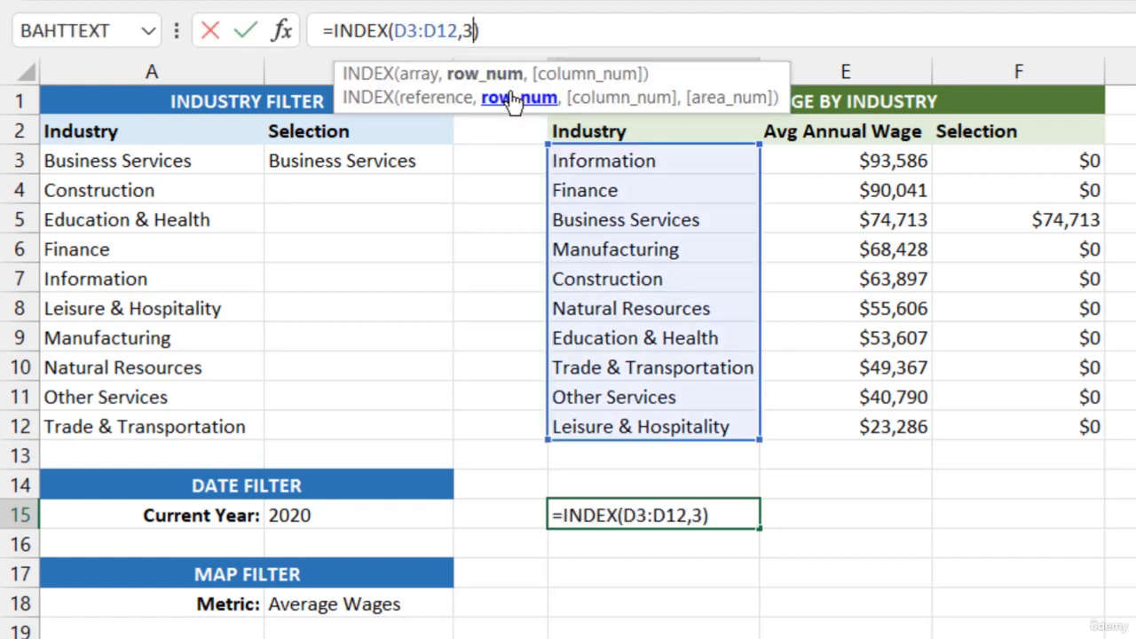
key(BackSpace)
text(1)
key(Return)
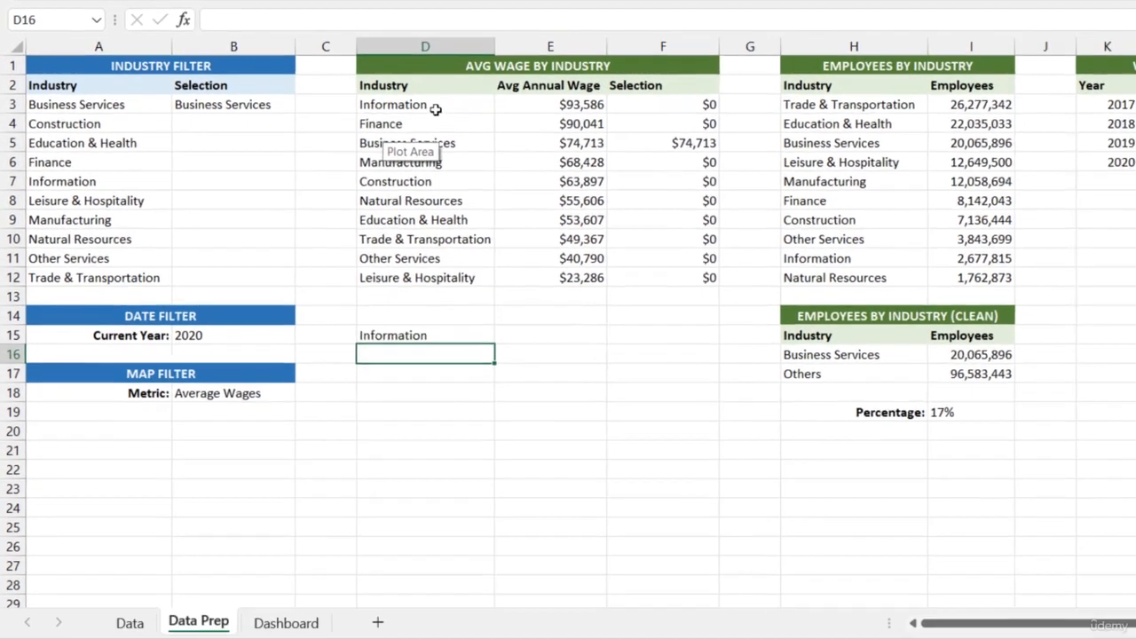
Change the INDEX formula's row number in cell D15 to 10 to return the last industry in D3:D12
drag(626, 151, 633, 388)
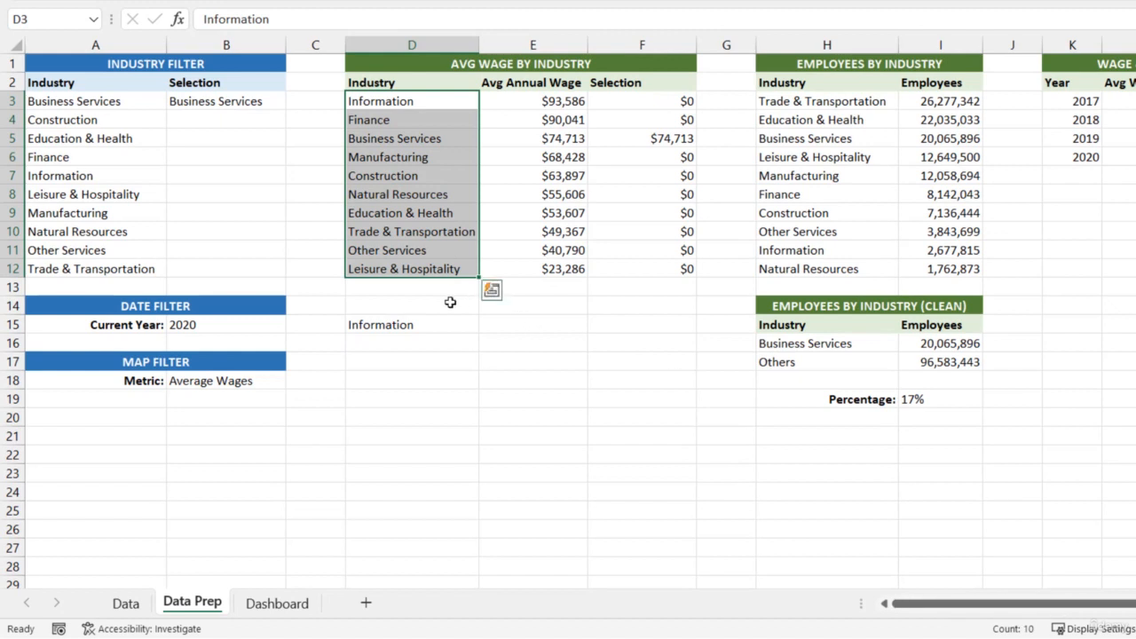
click(419, 324)
click(298, 19)
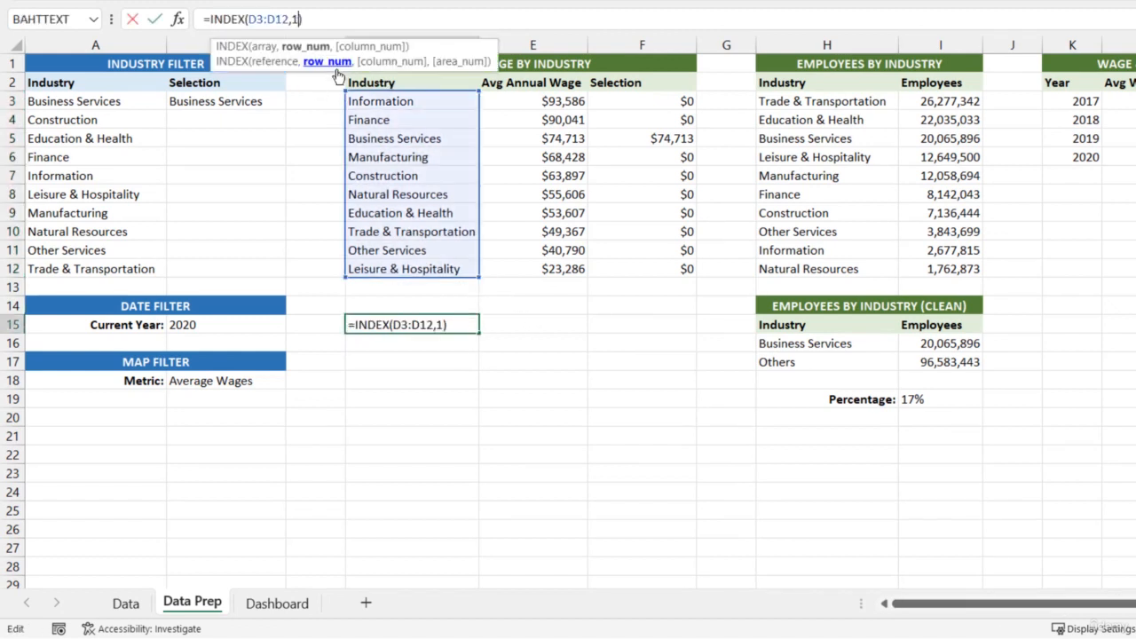
text(0)
key(Return)
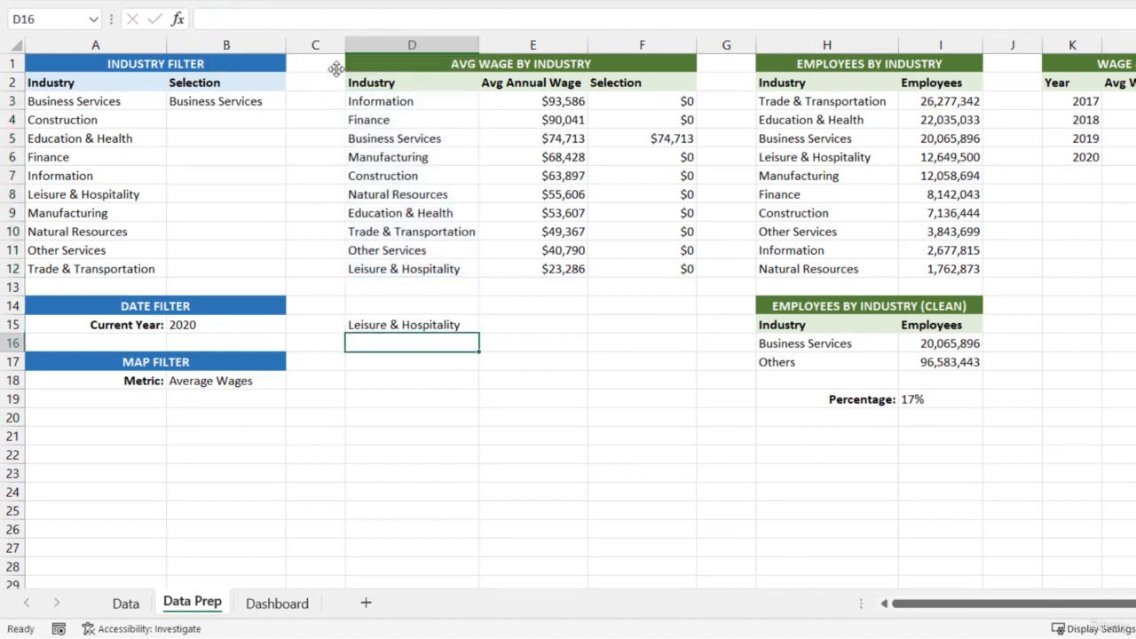
click(392, 330)
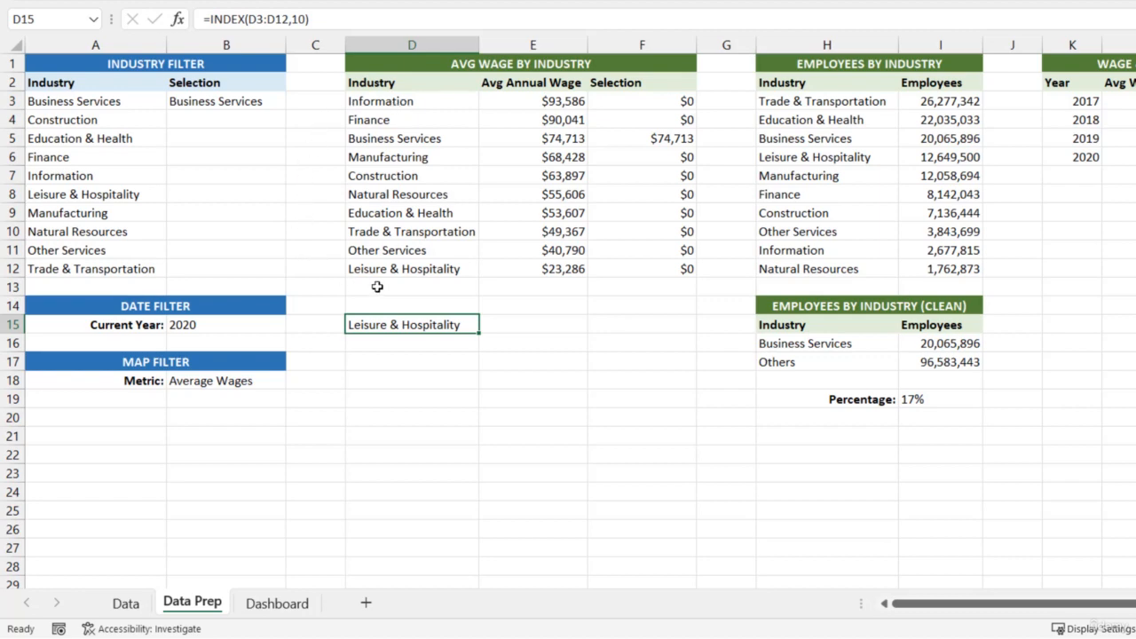
On the Dashboard sheet, set the spin button's minimum value to 1 and its maximum value to 10
click(274, 603)
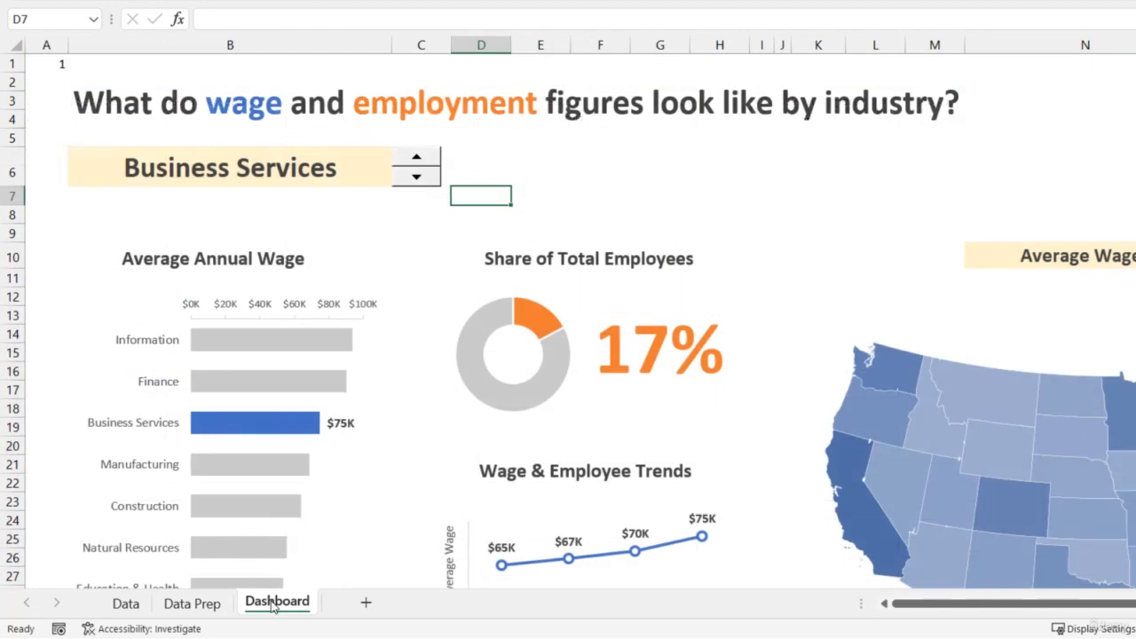
right_click(412, 182)
click(480, 360)
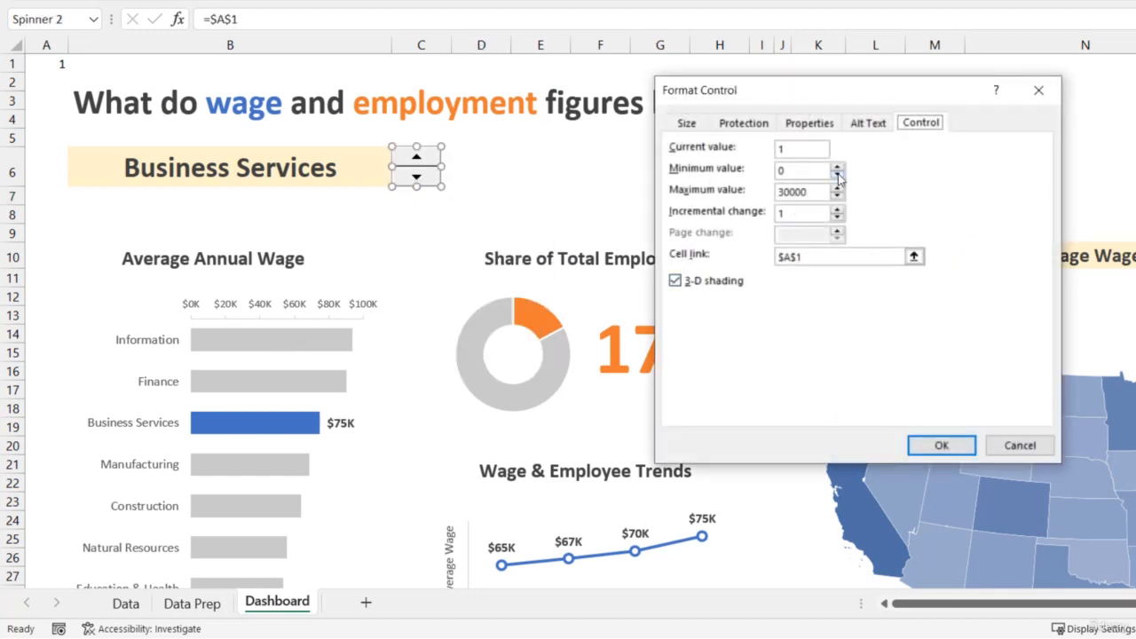
click(838, 168)
key(Tab)
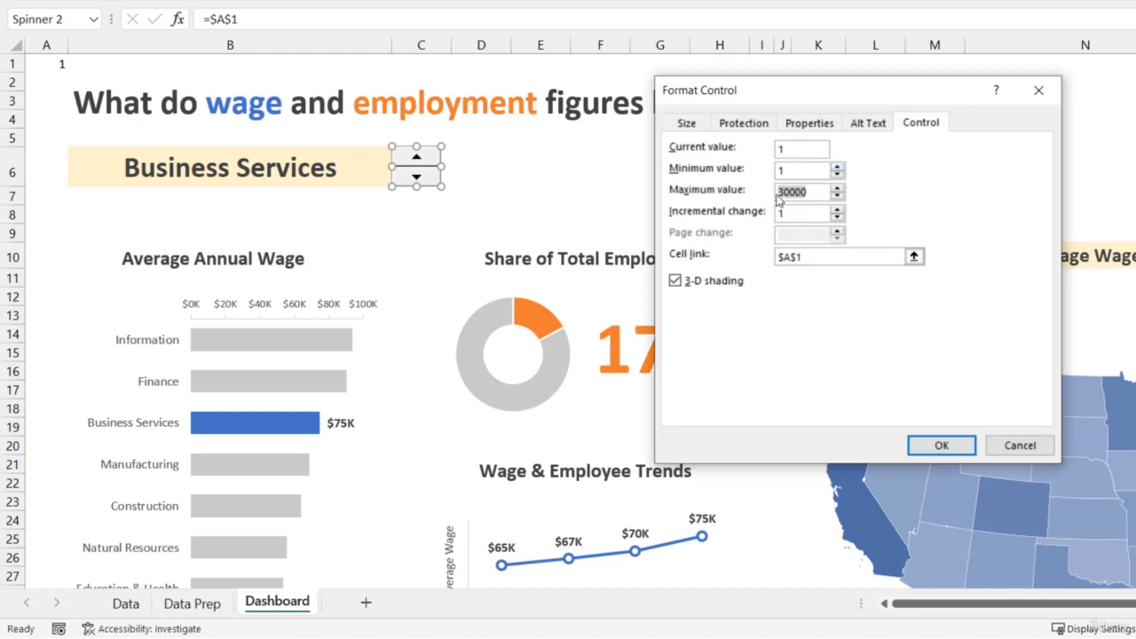
text(10)
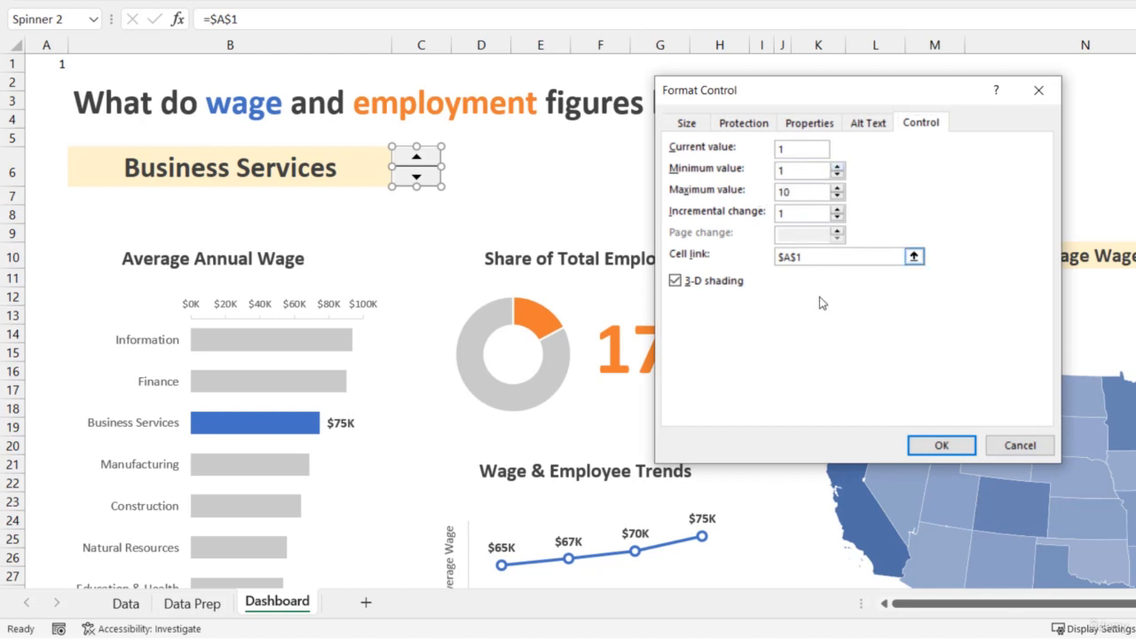
click(948, 446)
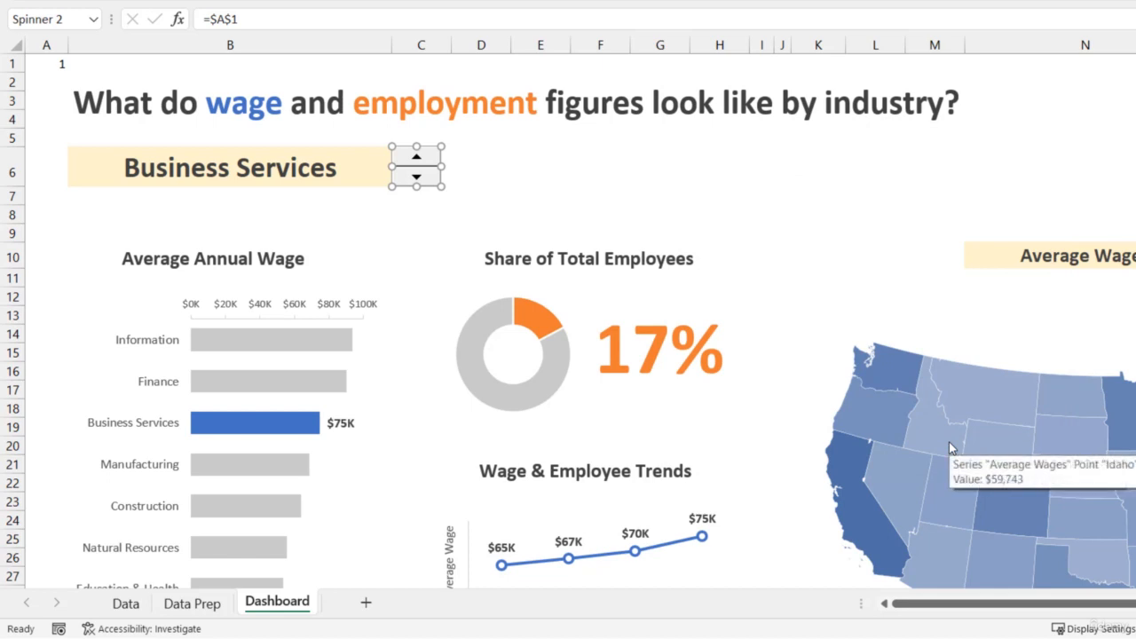
Test the spin button's limits by running linked cell A1 up to 10 and back down to 1
click(551, 175)
click(417, 158)
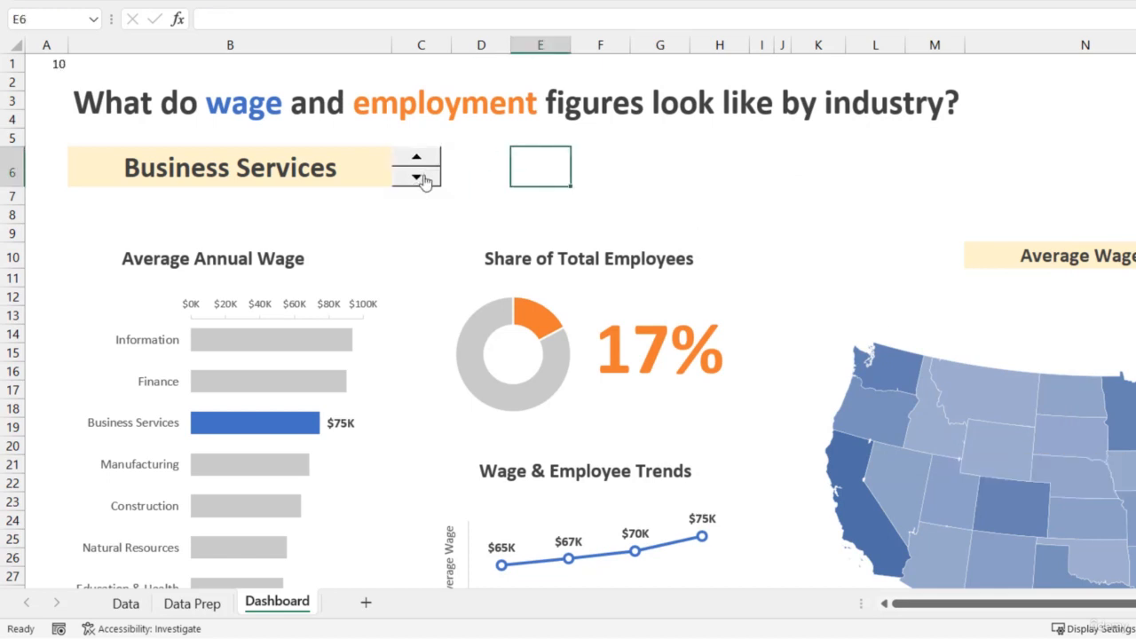
click(419, 177)
click(419, 178)
click(419, 178)
click(419, 178)
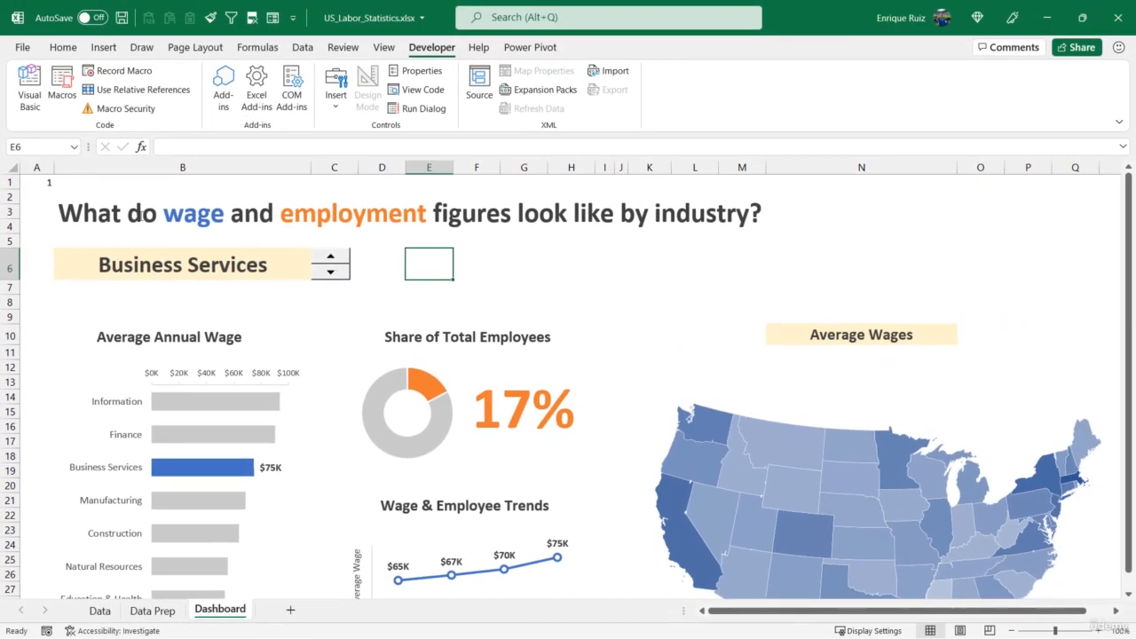
Clear the list data validation from the industry selector in cell B6
click(219, 266)
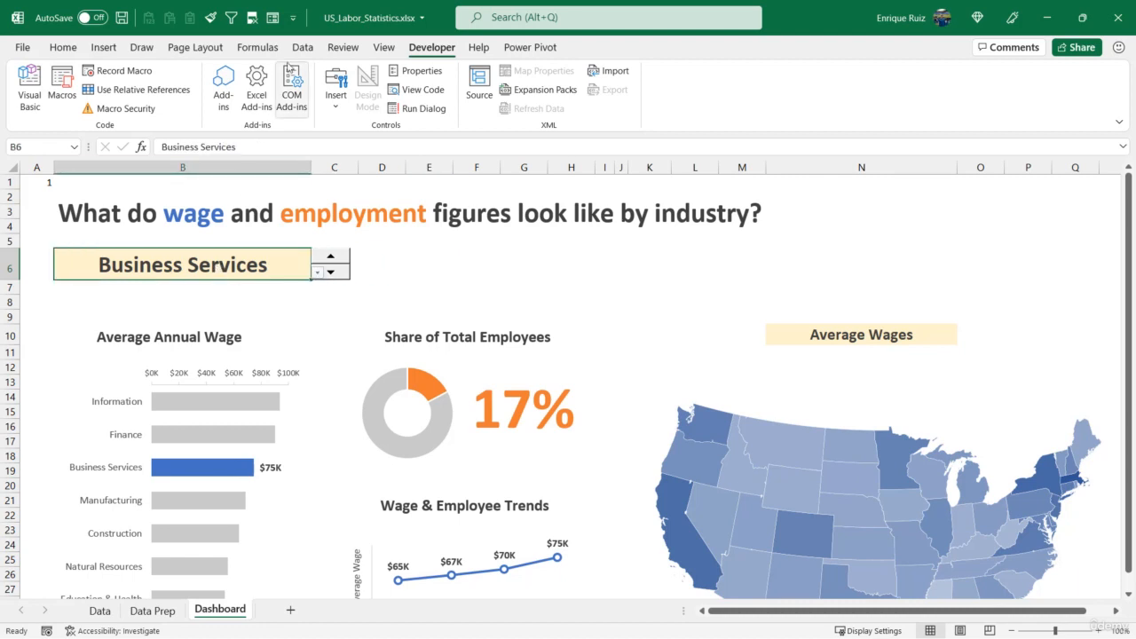
click(302, 47)
click(761, 110)
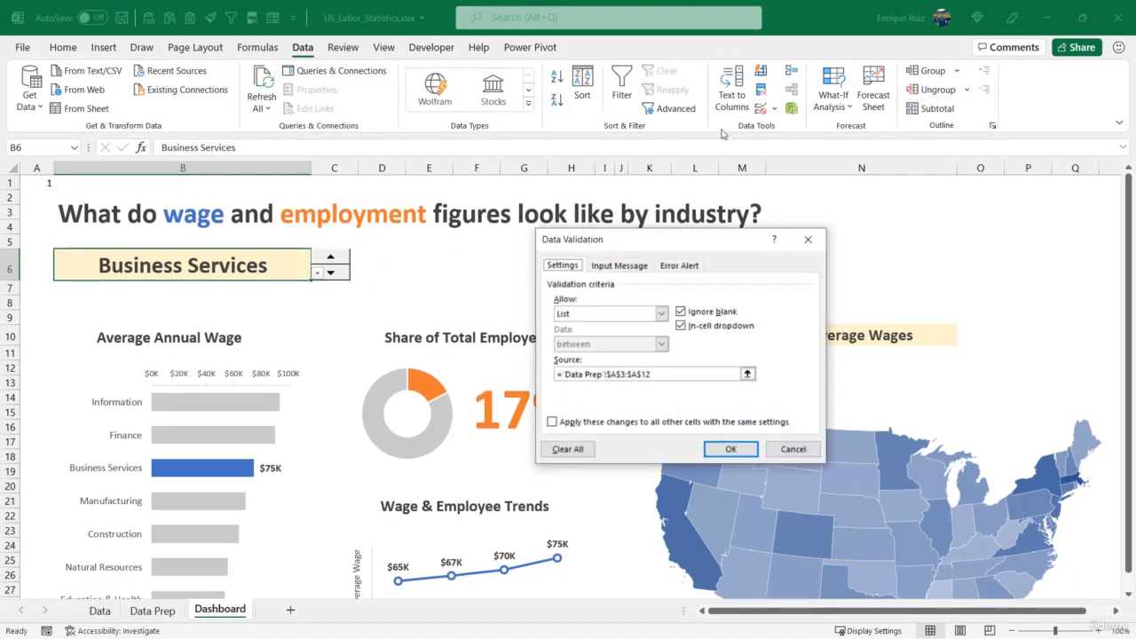
click(567, 449)
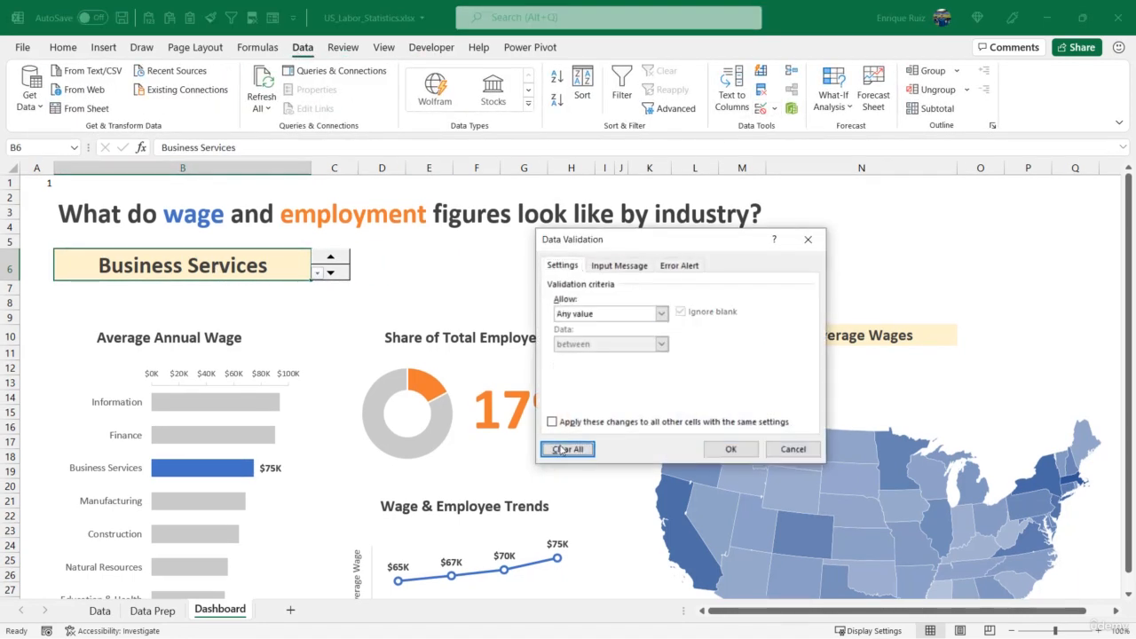
click(730, 449)
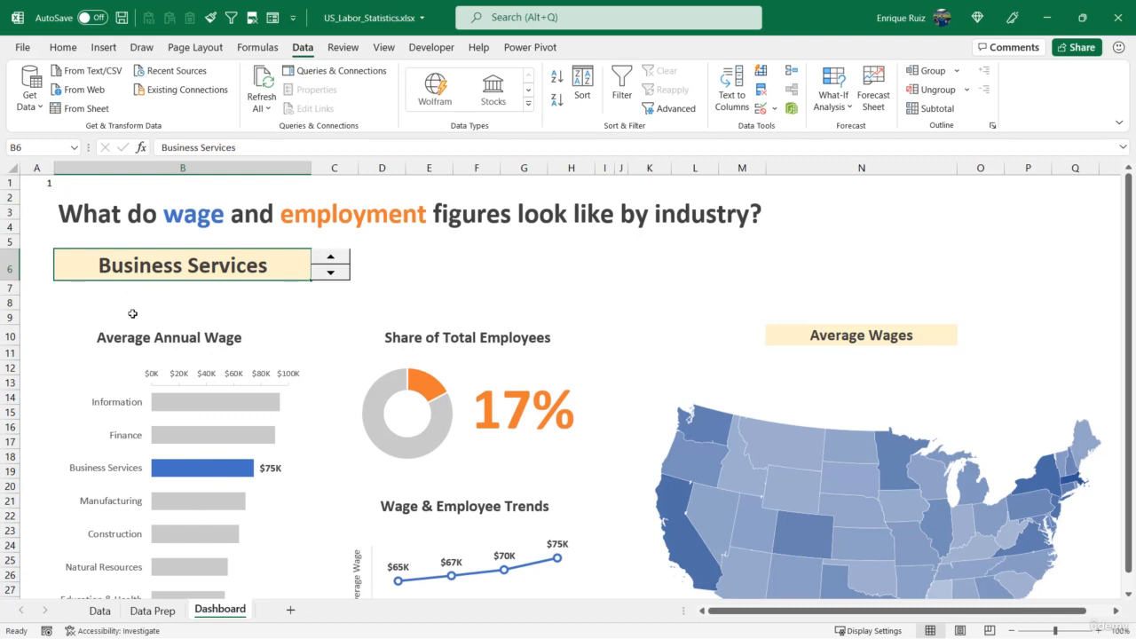
Enter =INDEX('Data Prep'!D3:D12,Dashboard!A1) in cell B6 so the industry follows the spin button's linked cell
text(=INDEX()
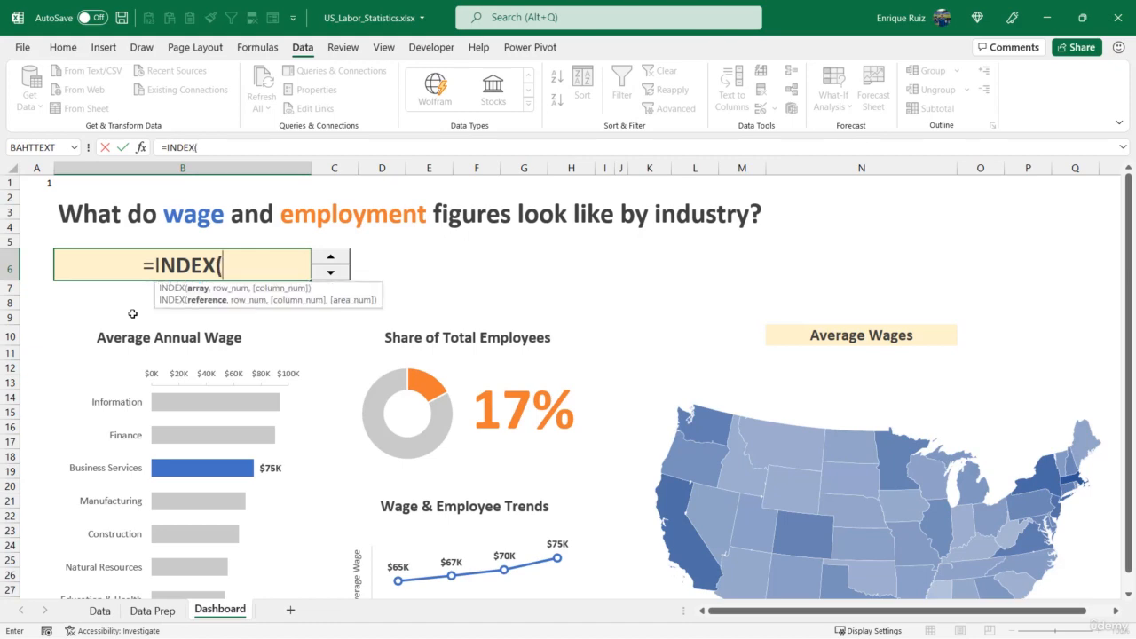
click(152, 609)
drag(316, 212, 313, 342)
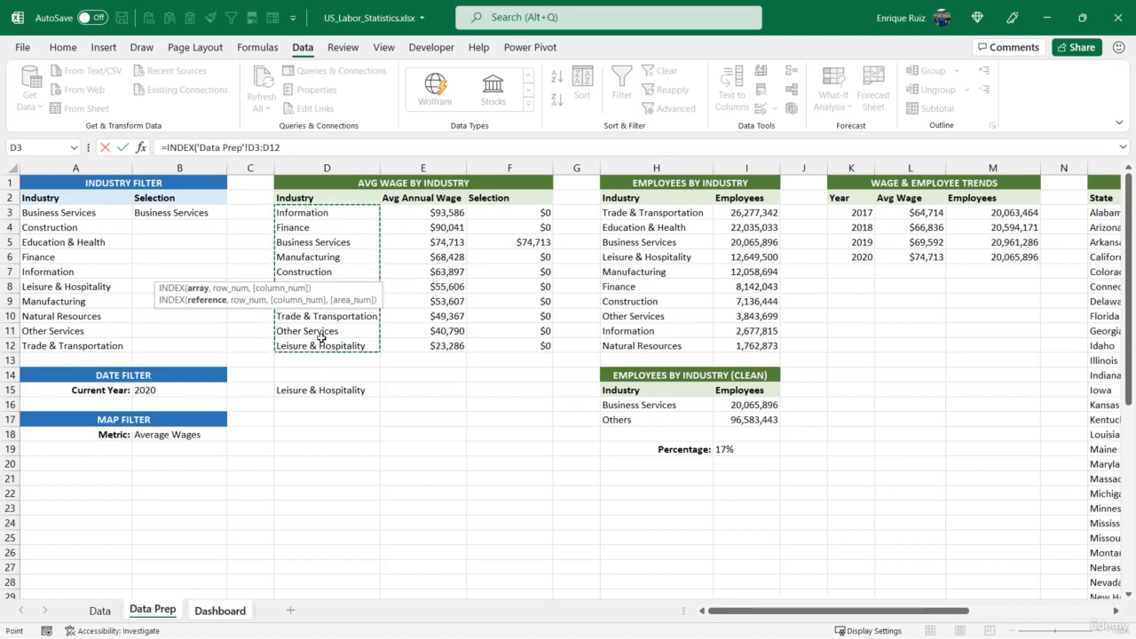
text(,)
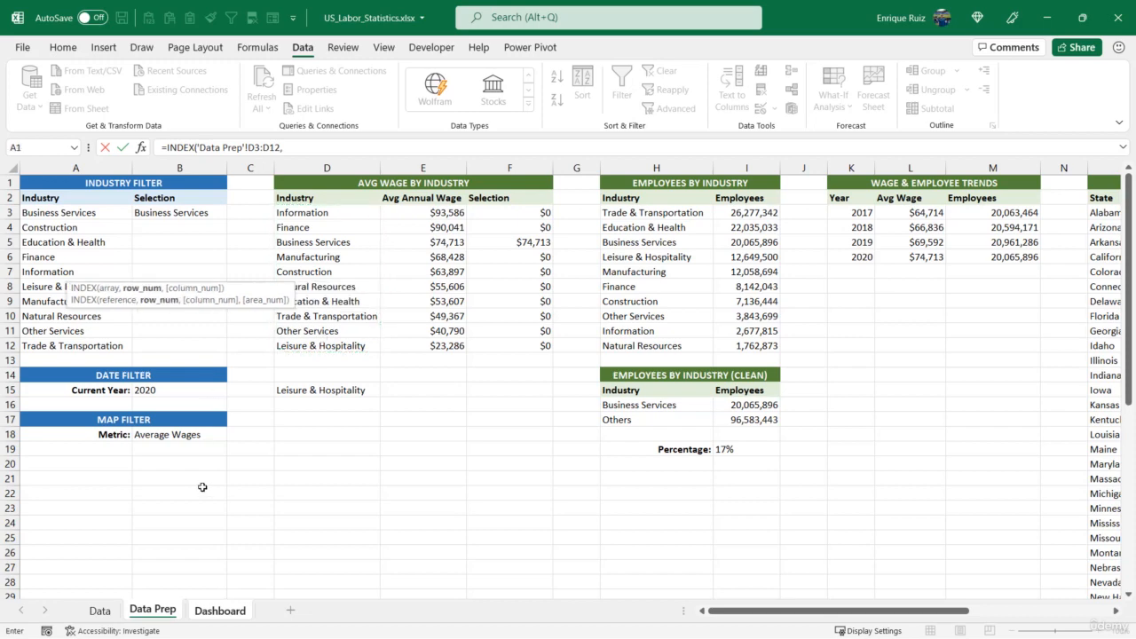
click(220, 610)
click(43, 179)
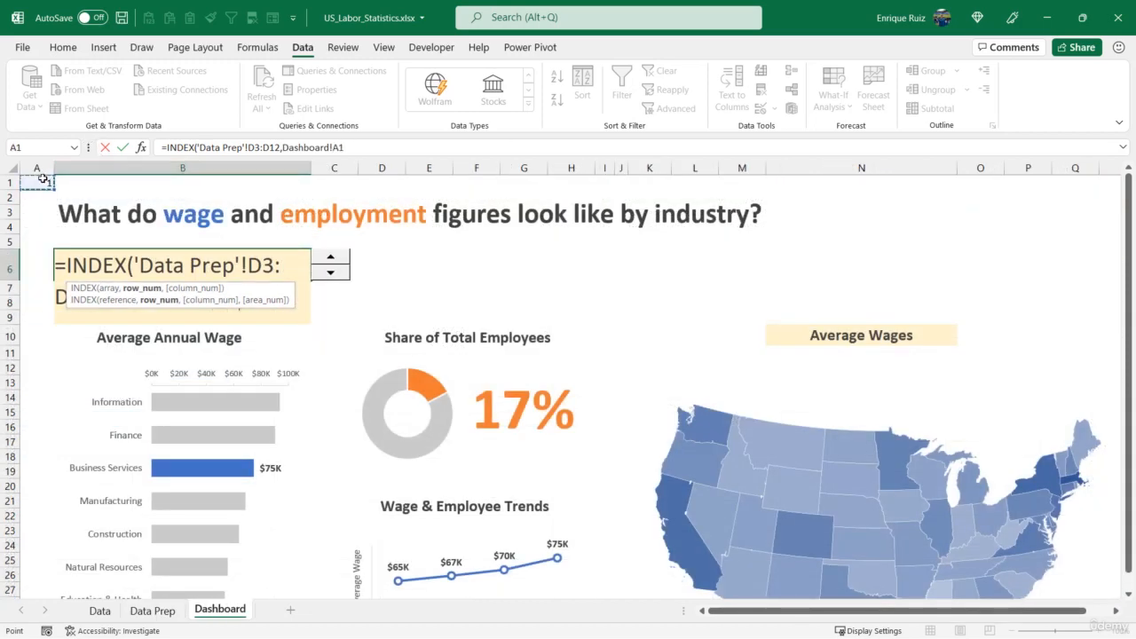
text())
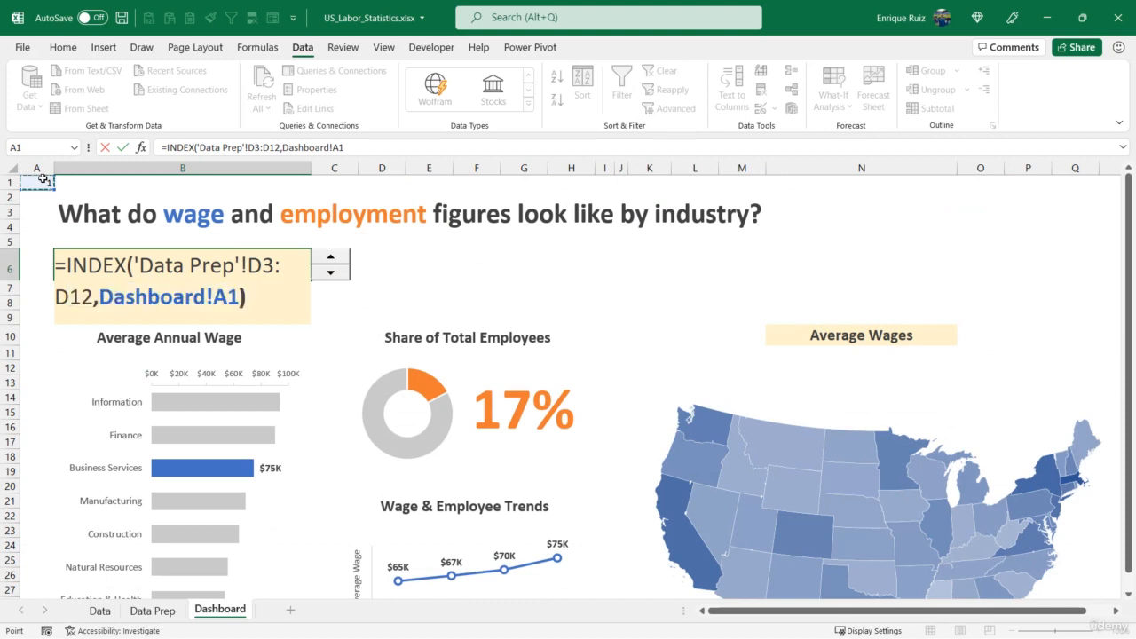
key(Return)
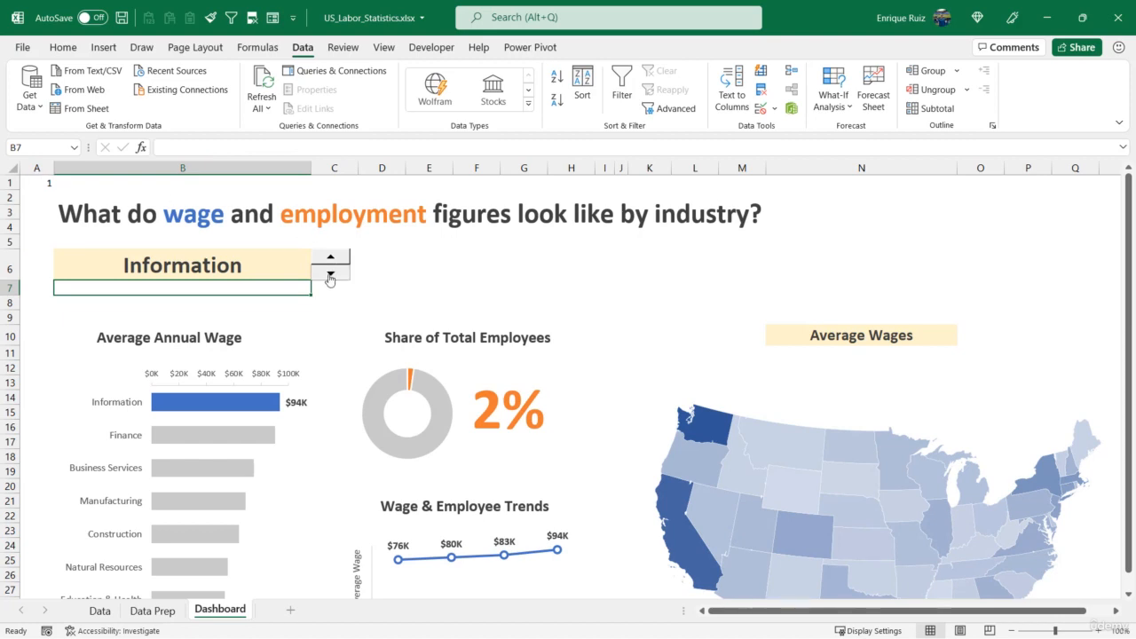
Test the spin button in both directions to check that the industry title, charts and map update
click(329, 276)
click(329, 276)
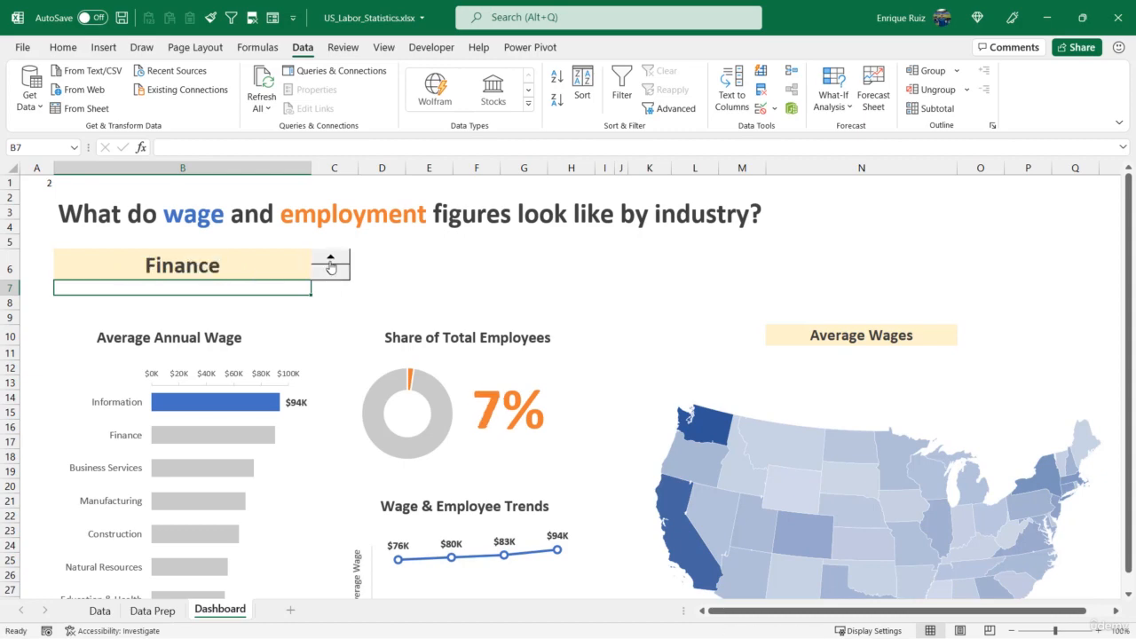
click(330, 260)
click(331, 260)
click(330, 261)
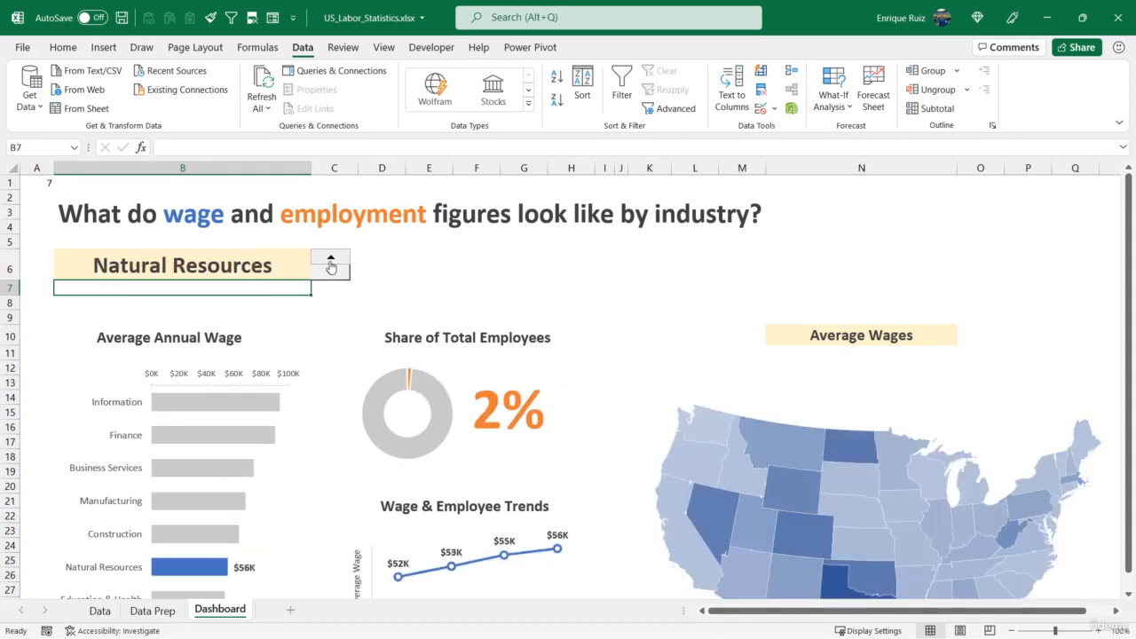
click(330, 261)
click(330, 260)
click(329, 276)
click(329, 276)
click(329, 276)
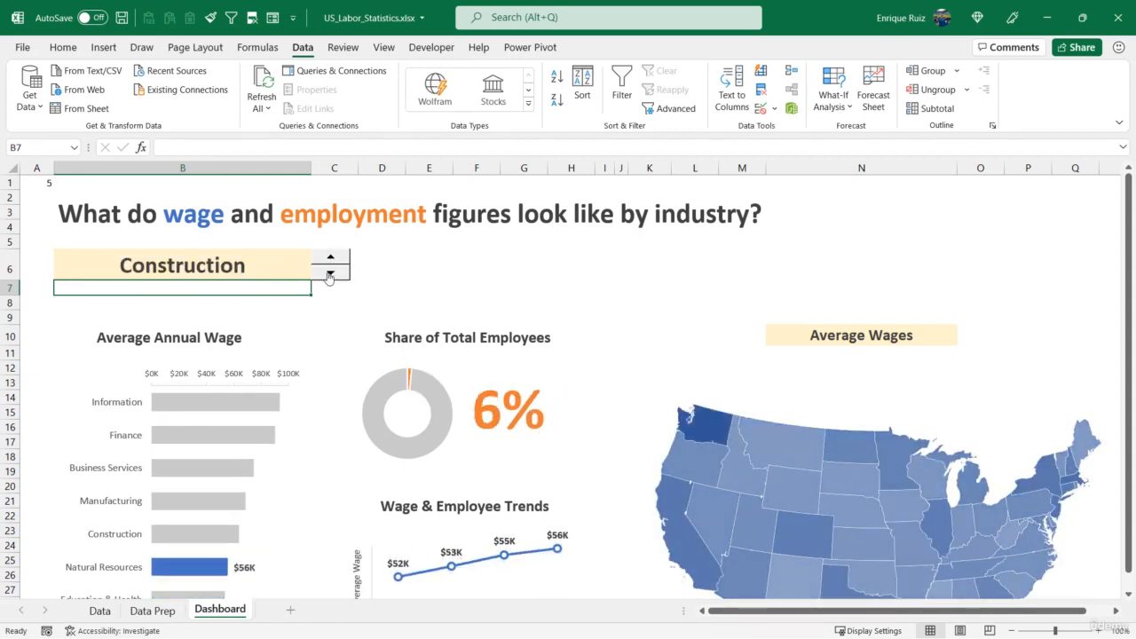
click(329, 276)
click(330, 276)
click(330, 276)
click(330, 276)
click(330, 260)
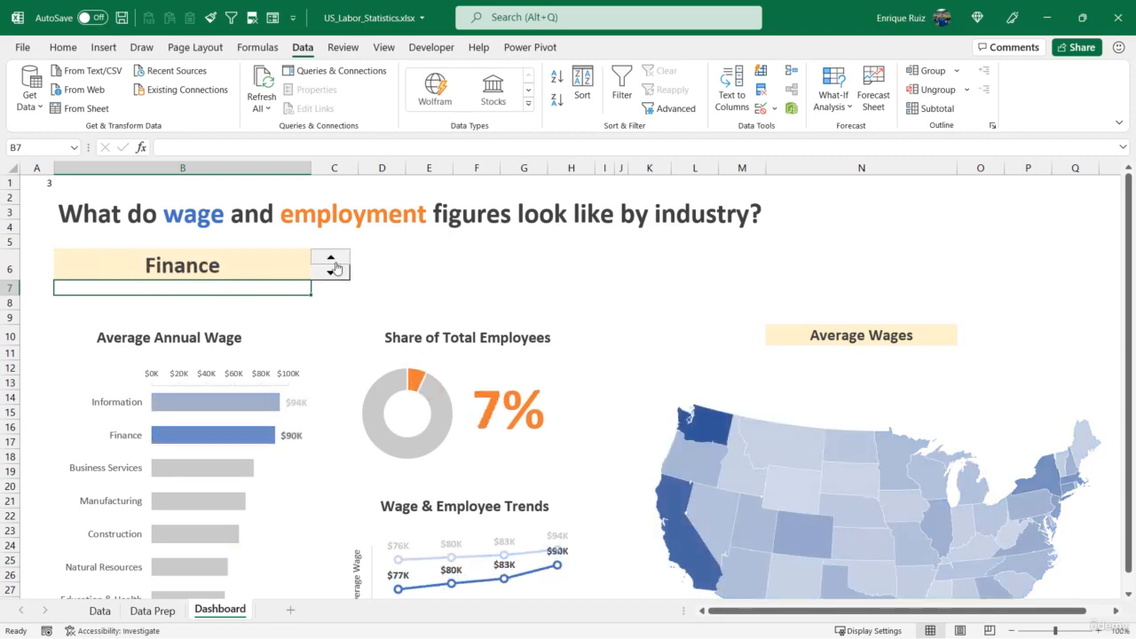
click(330, 260)
click(331, 260)
click(330, 260)
Switch the workbook to full-screen display with the ribbon hidden so the whole dashboard fits in view
scroll(337, 248, down, 3)
scroll(337, 248, up, 2)
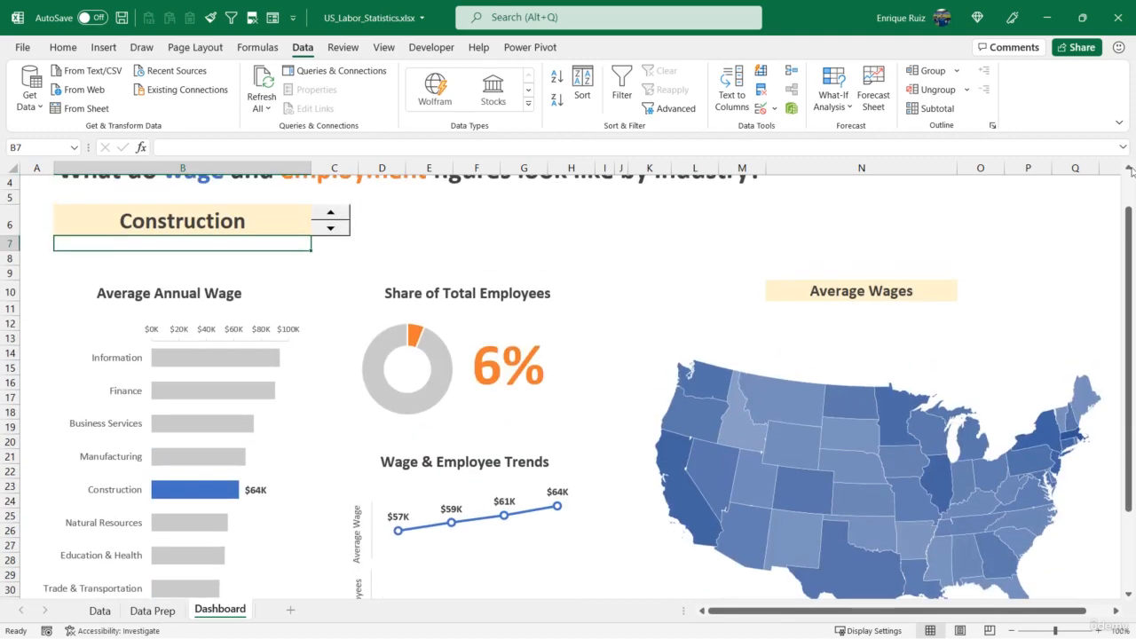
click(1120, 125)
click(1070, 228)
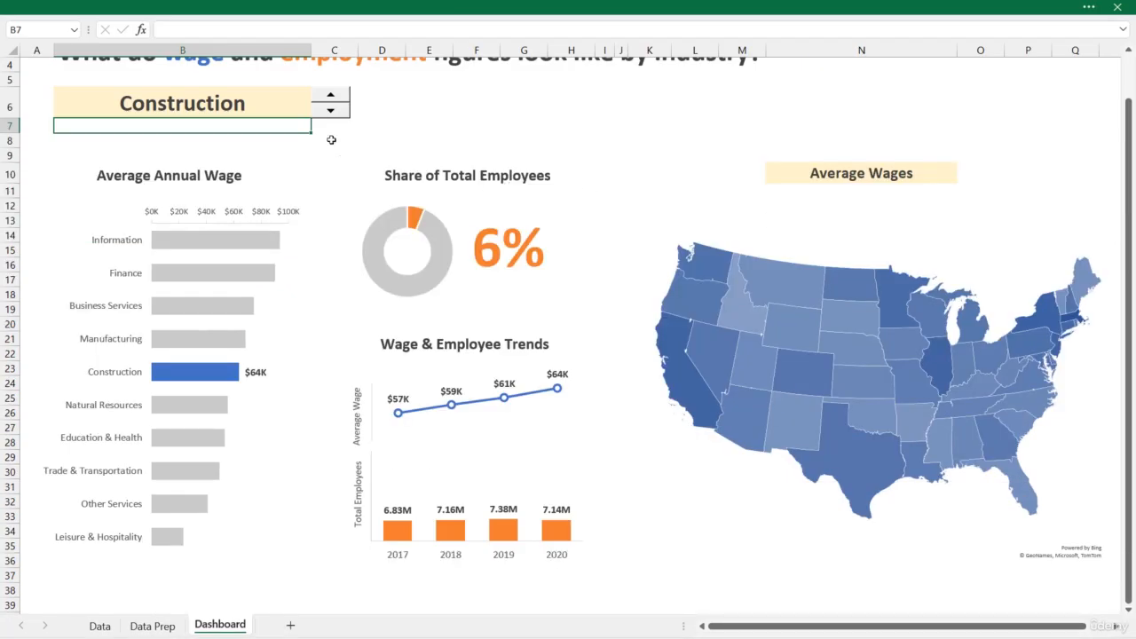
Cycle the spin button up to Leisure & Hospitality and back to Information, and inspect the formula in cell B6
click(333, 104)
click(334, 104)
click(334, 104)
click(334, 104)
click(333, 104)
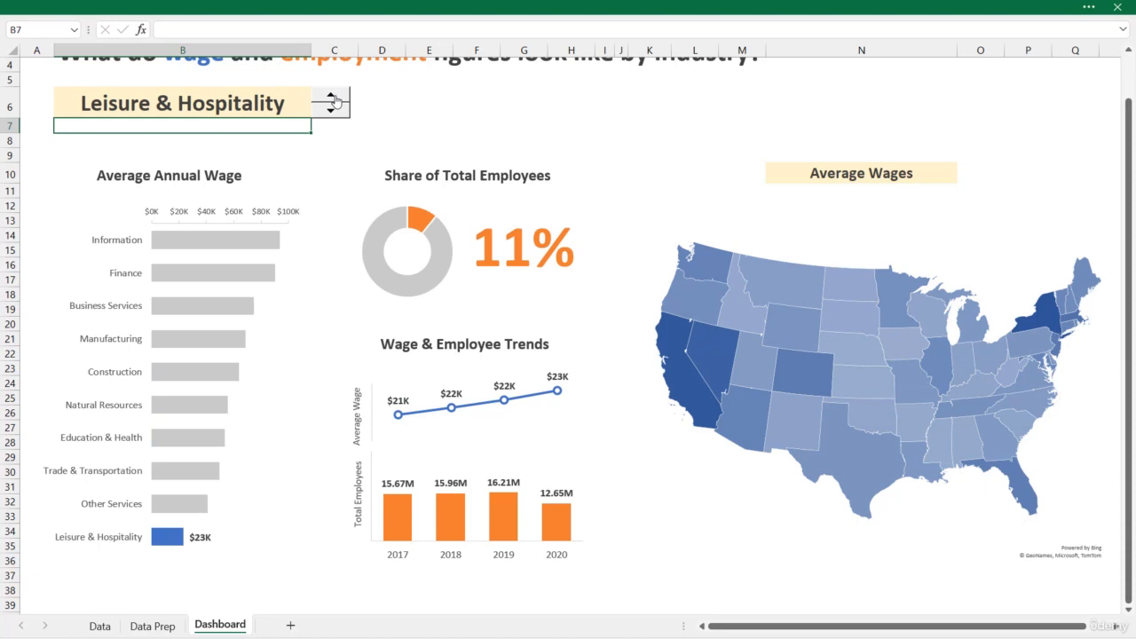
click(330, 114)
click(330, 114)
click(330, 113)
click(330, 114)
click(330, 113)
click(330, 113)
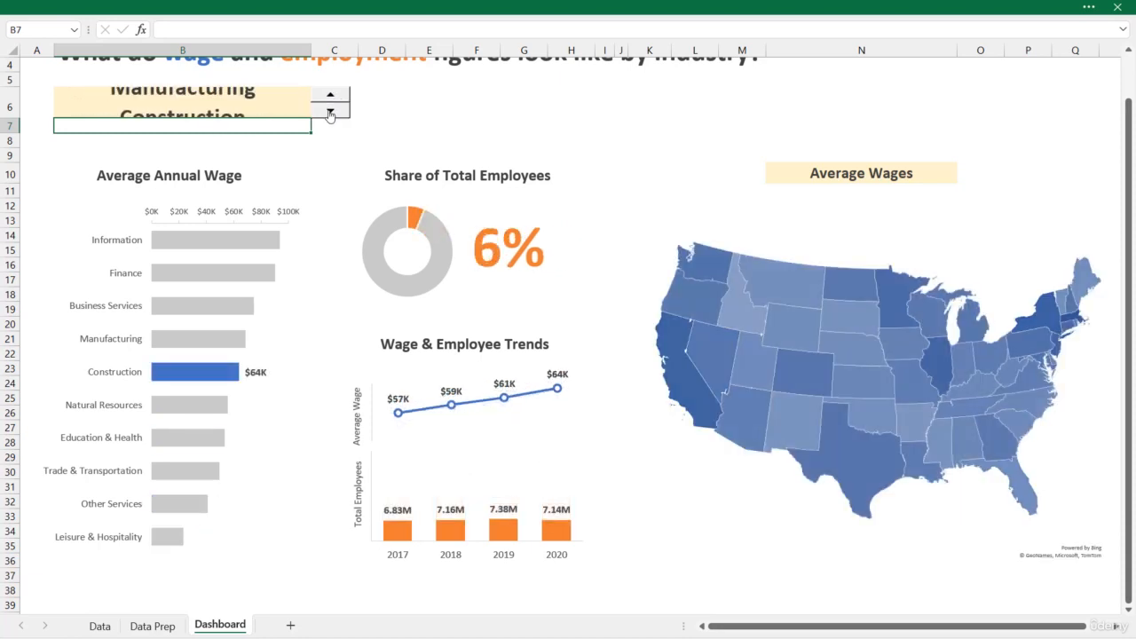
click(331, 114)
click(331, 113)
click(330, 114)
scroll(370, 116, up, 1)
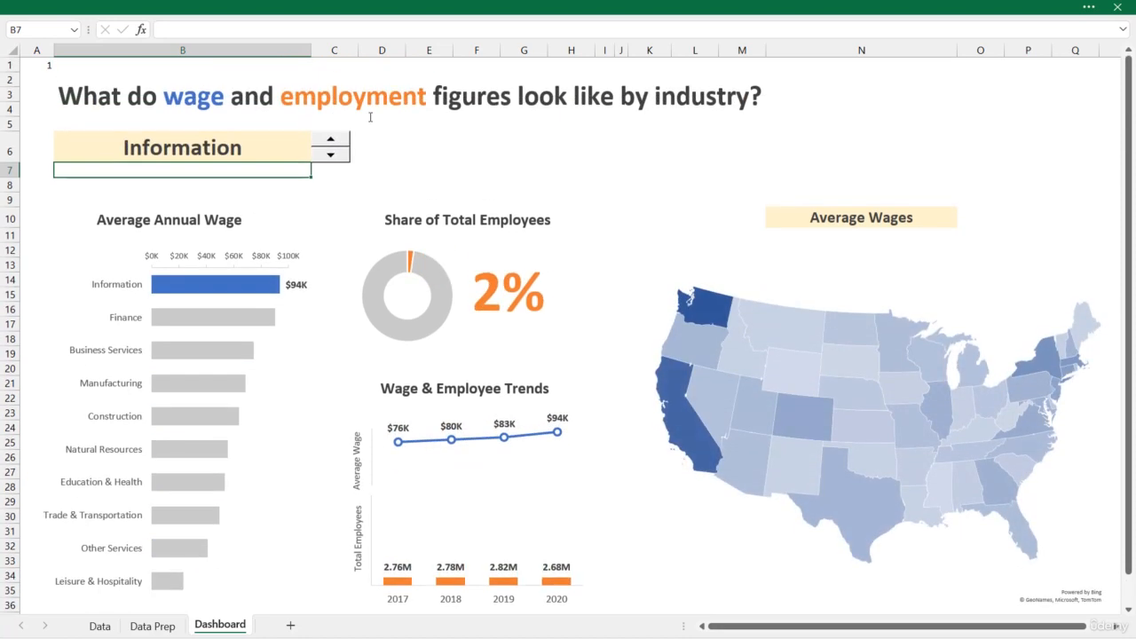
click(221, 138)
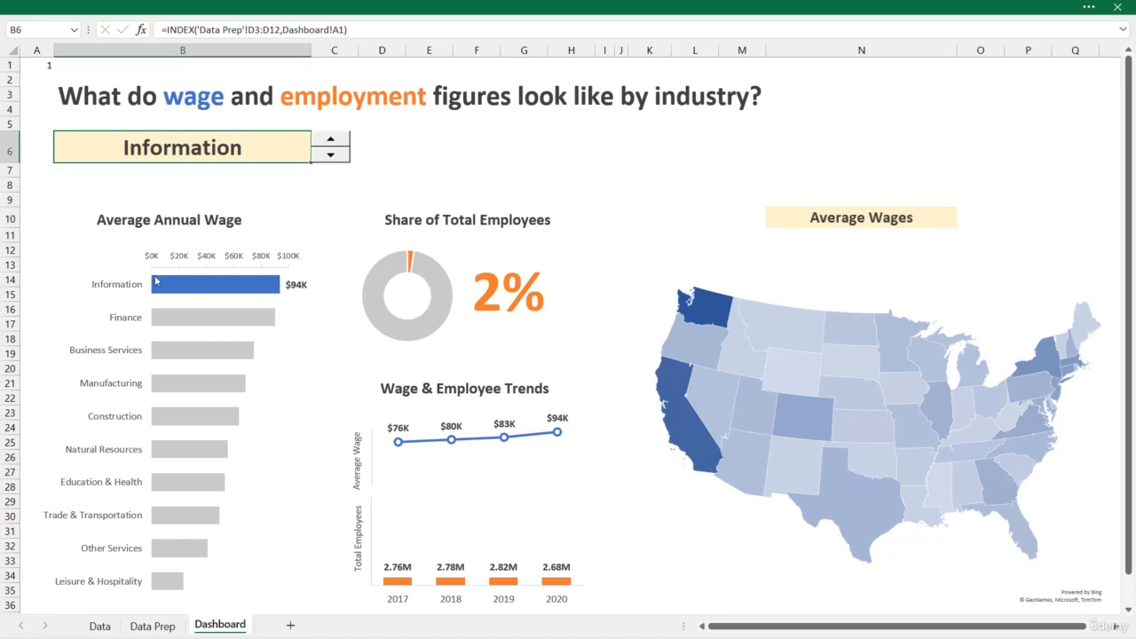
mouse_move(221, 282)
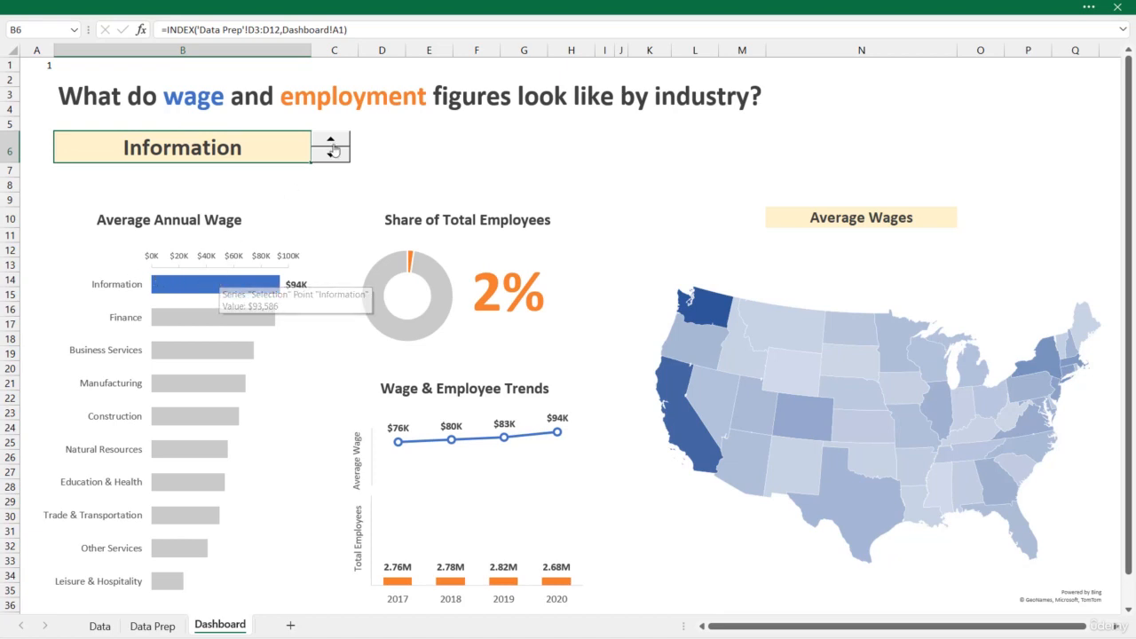
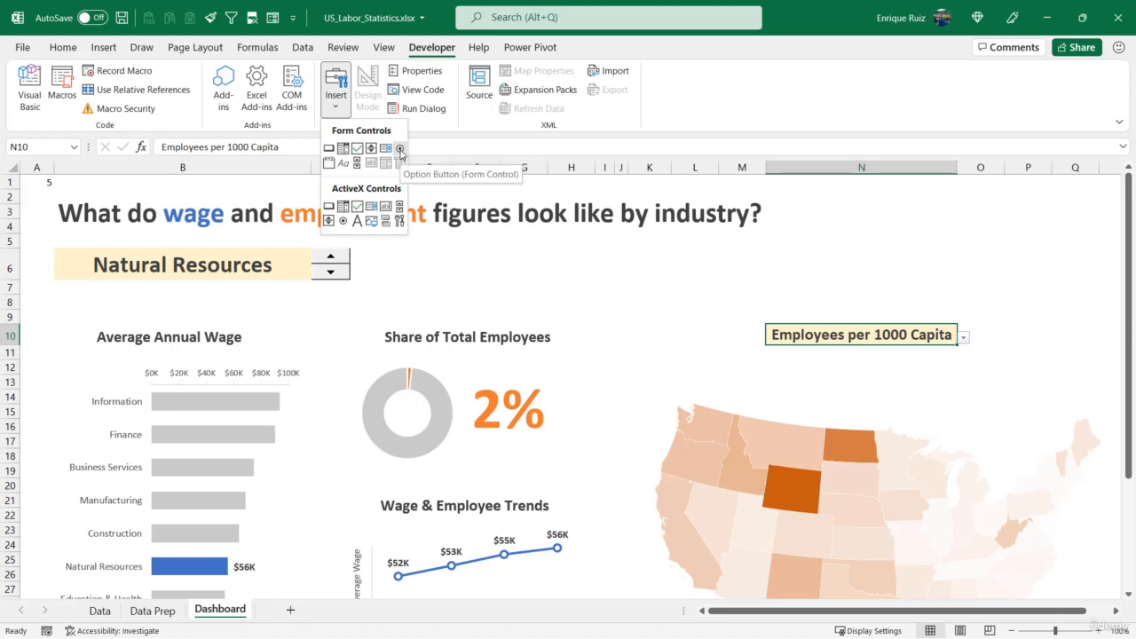
Insert an option button form control in row 6 around columns G to J of the dashboard and label it "Average Wage"
click(401, 149)
drag(515, 252, 683, 274)
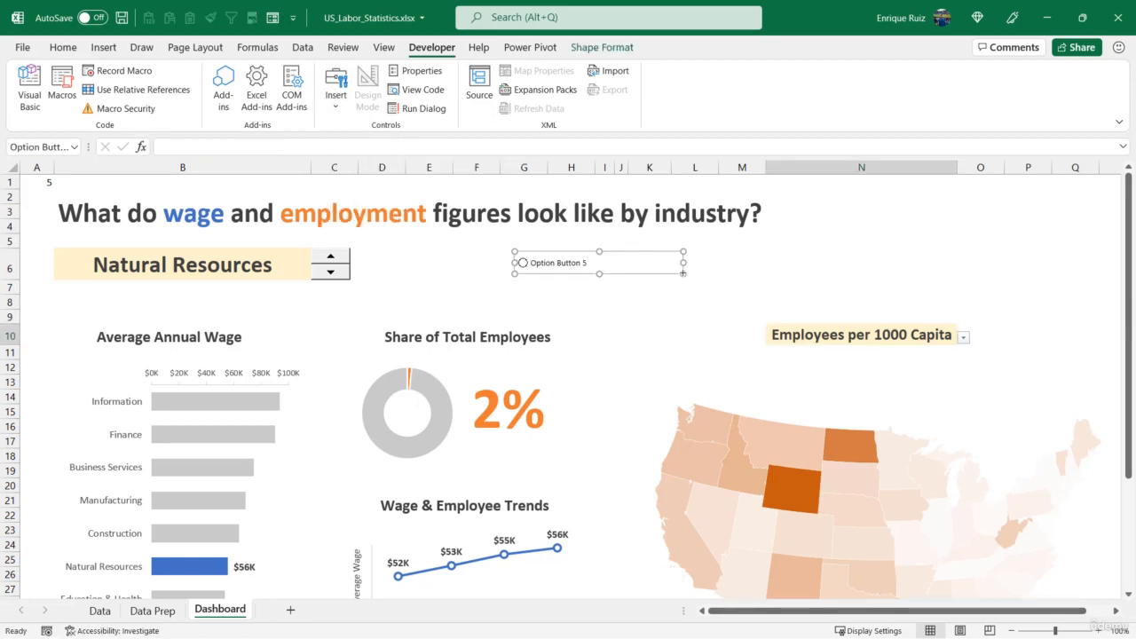
click(535, 262)
key(ctrl+a)
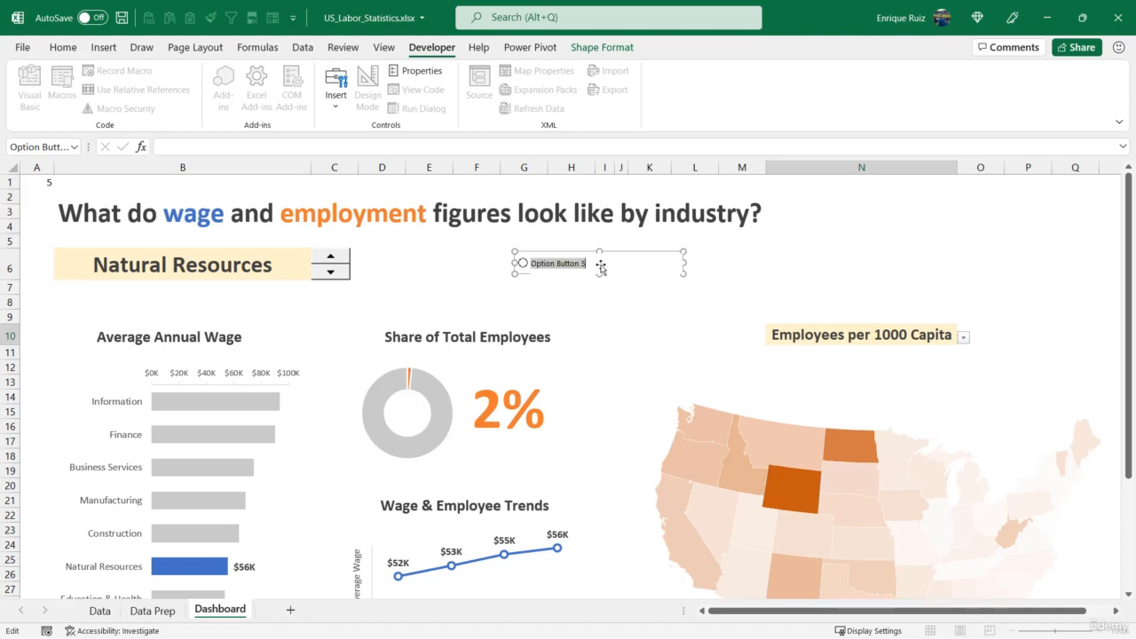
text(Average Wage)
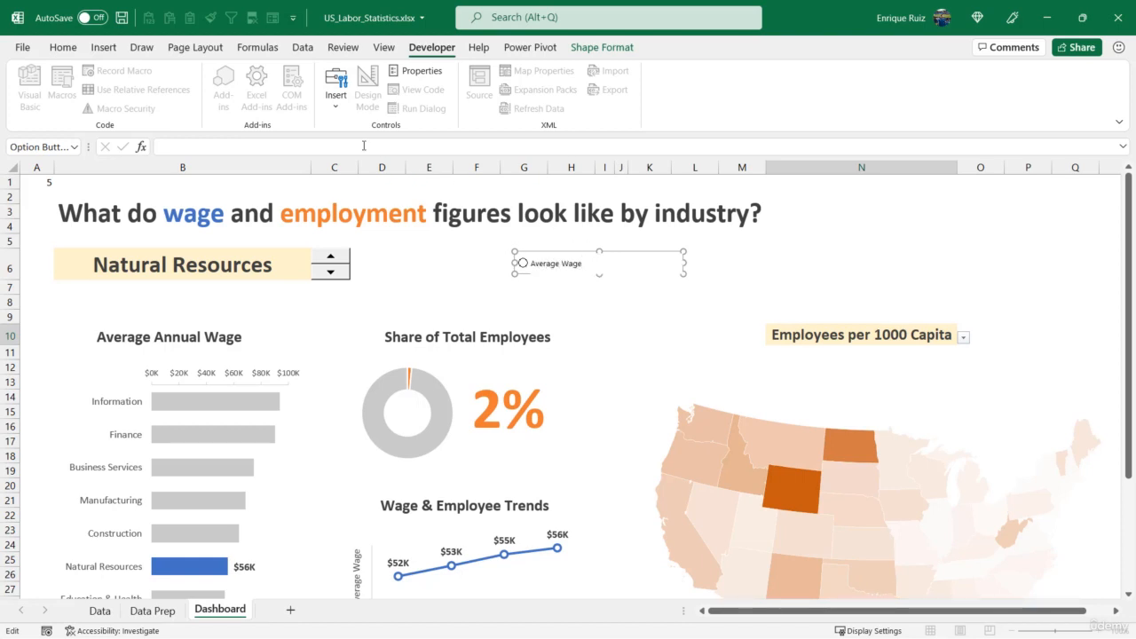
Add a second option button beside the Average Wage one in row 6 and label it "Employees per 1,000"
click(335, 88)
click(386, 148)
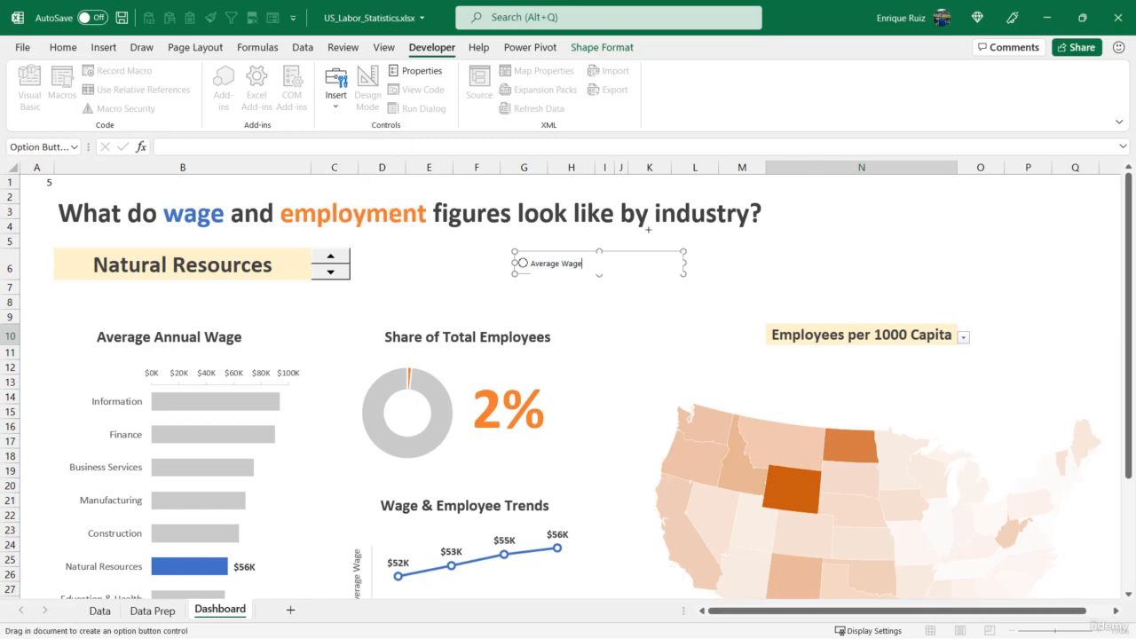
drag(706, 250, 902, 279)
click(756, 269)
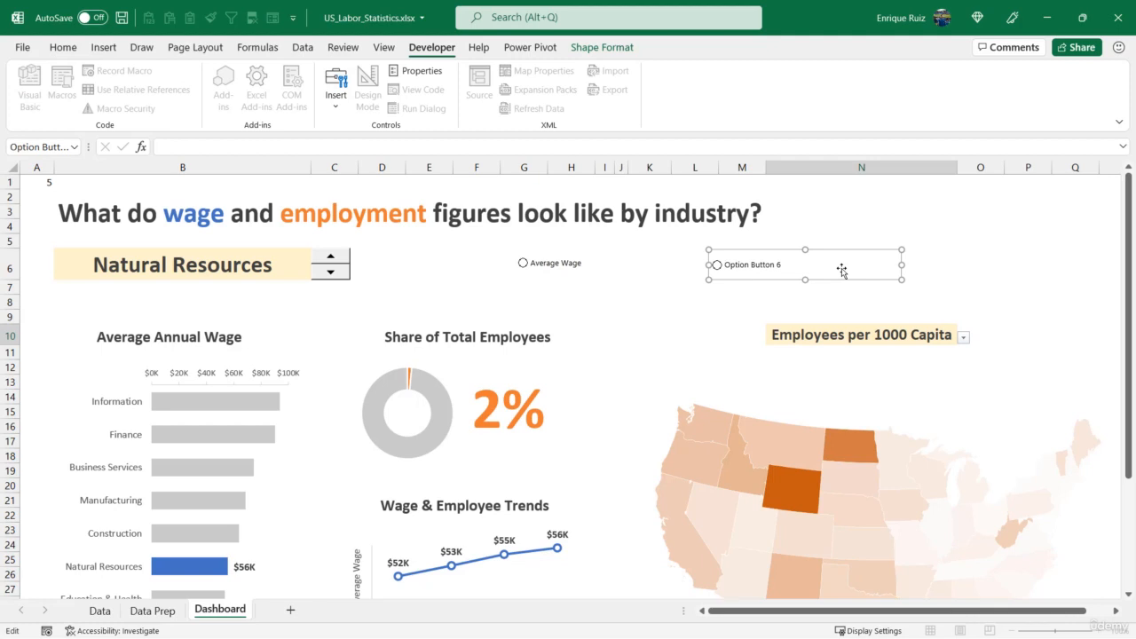
key(ctrl+a)
text(E)
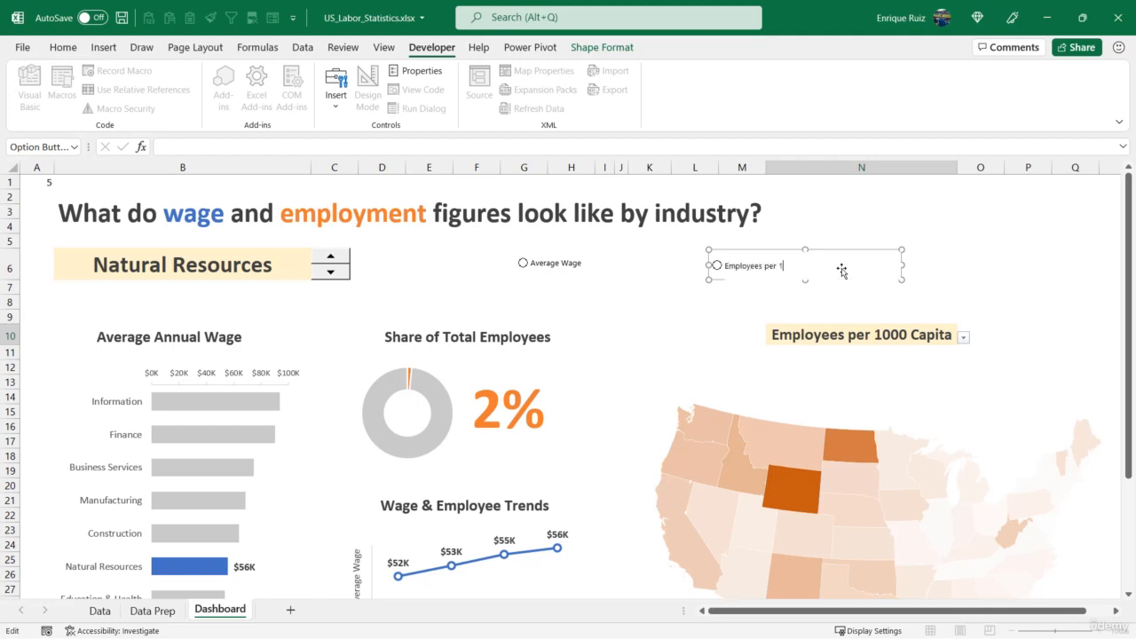
click(859, 225)
click(926, 277)
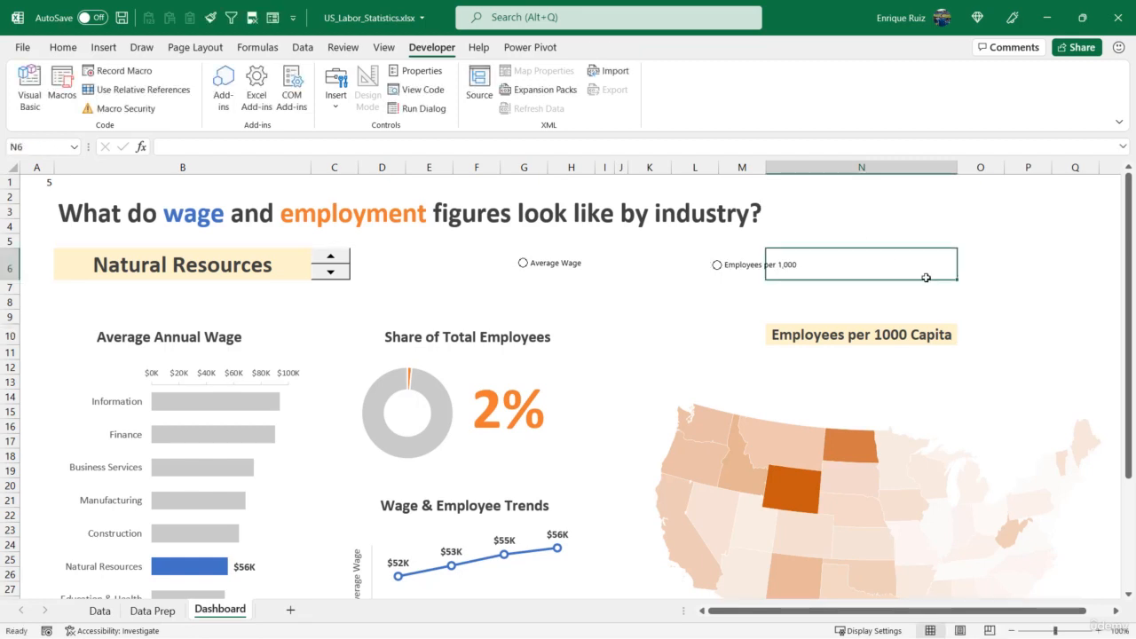
Test the two option buttons by switching the selection between Employees per 1,000 and Average Wage
click(688, 296)
click(719, 269)
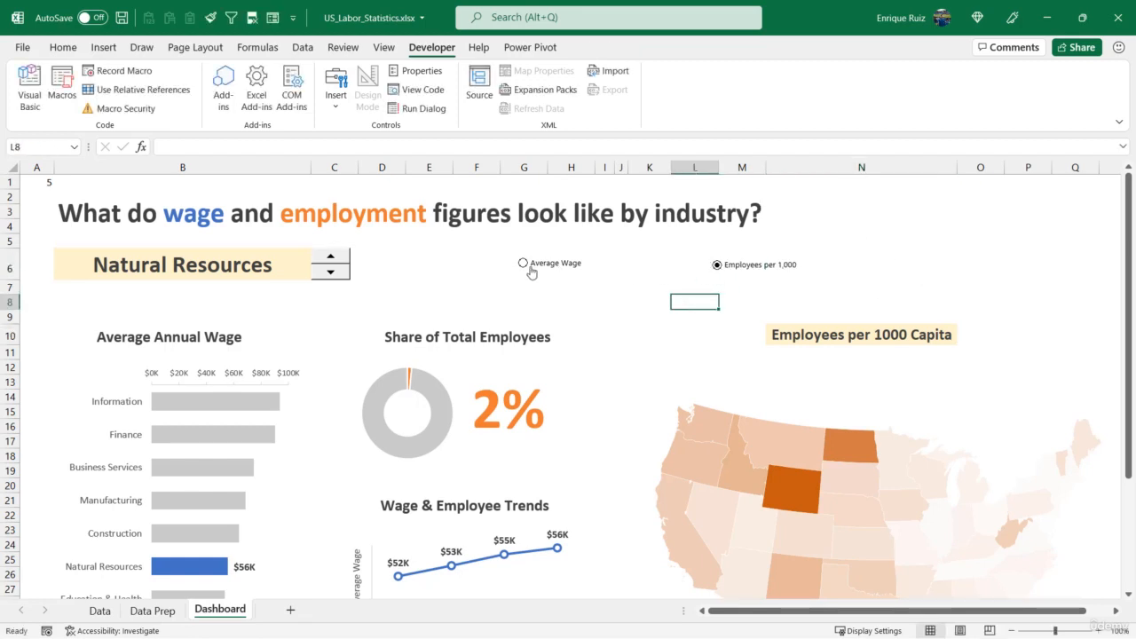
click(525, 264)
click(707, 268)
Set the Average Wage option button's cell link to $A$2 in its control format settings
right_click(535, 267)
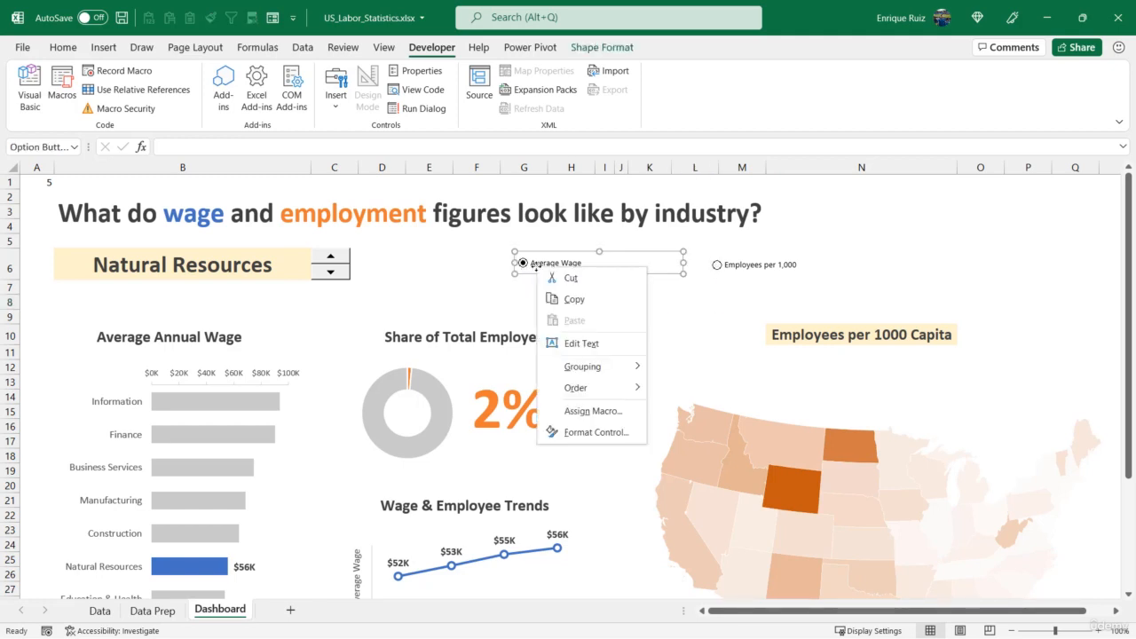
click(594, 433)
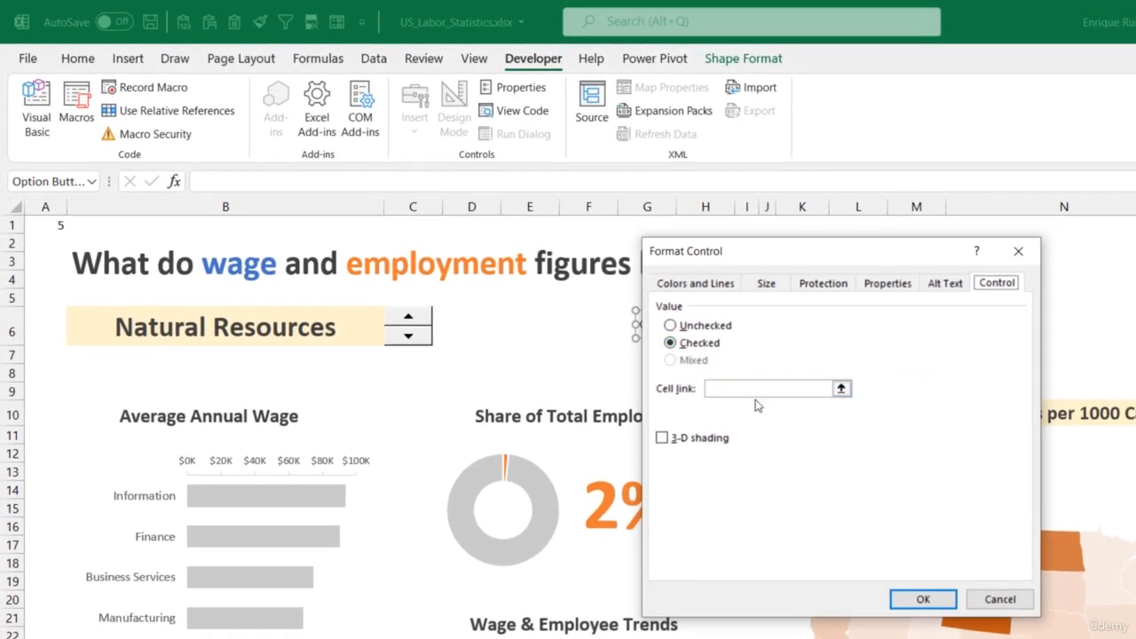
click(841, 389)
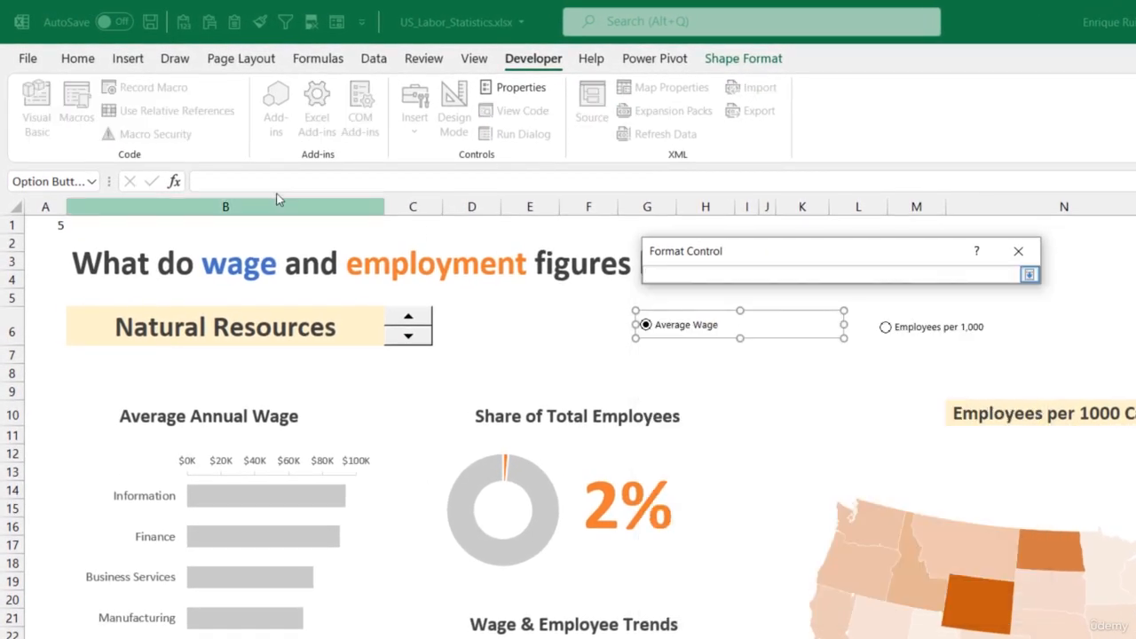
click(40, 243)
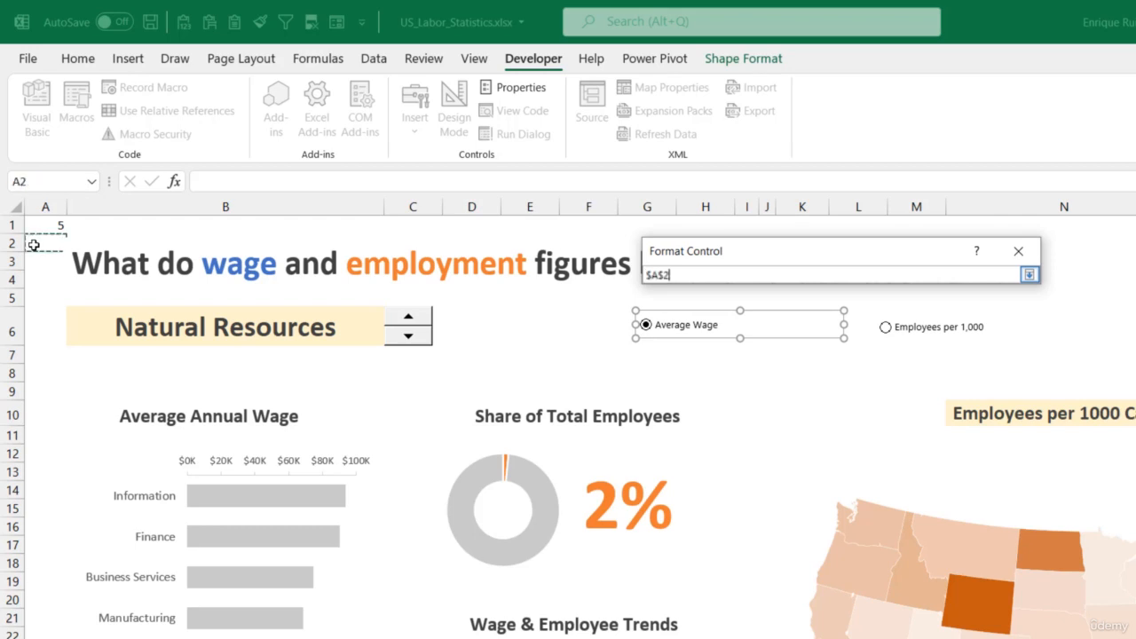
click(1030, 275)
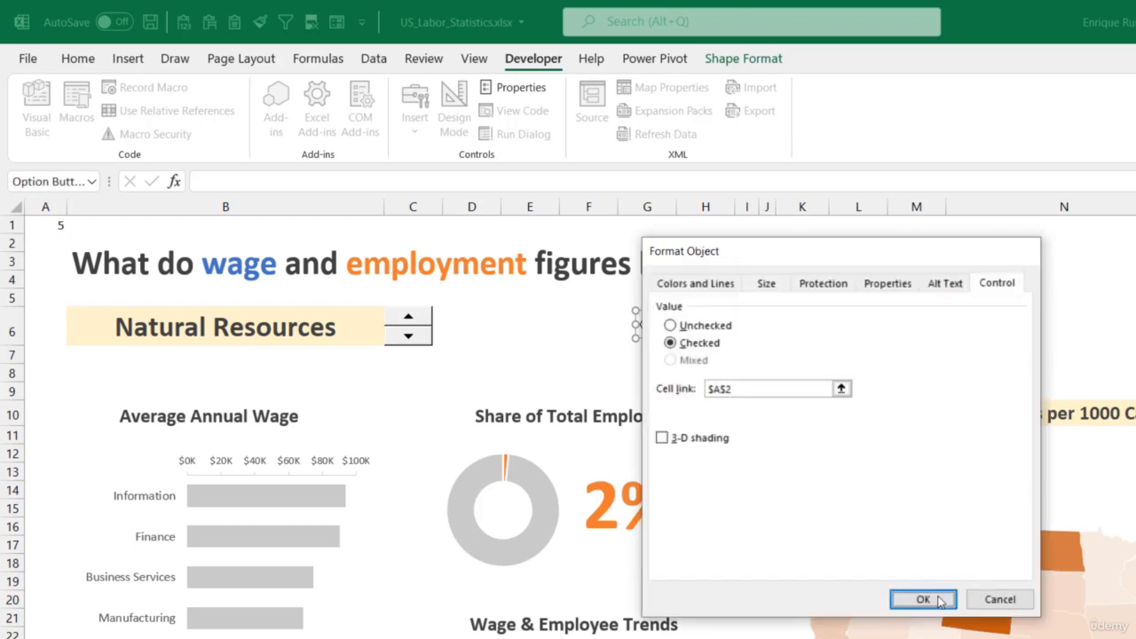
click(938, 599)
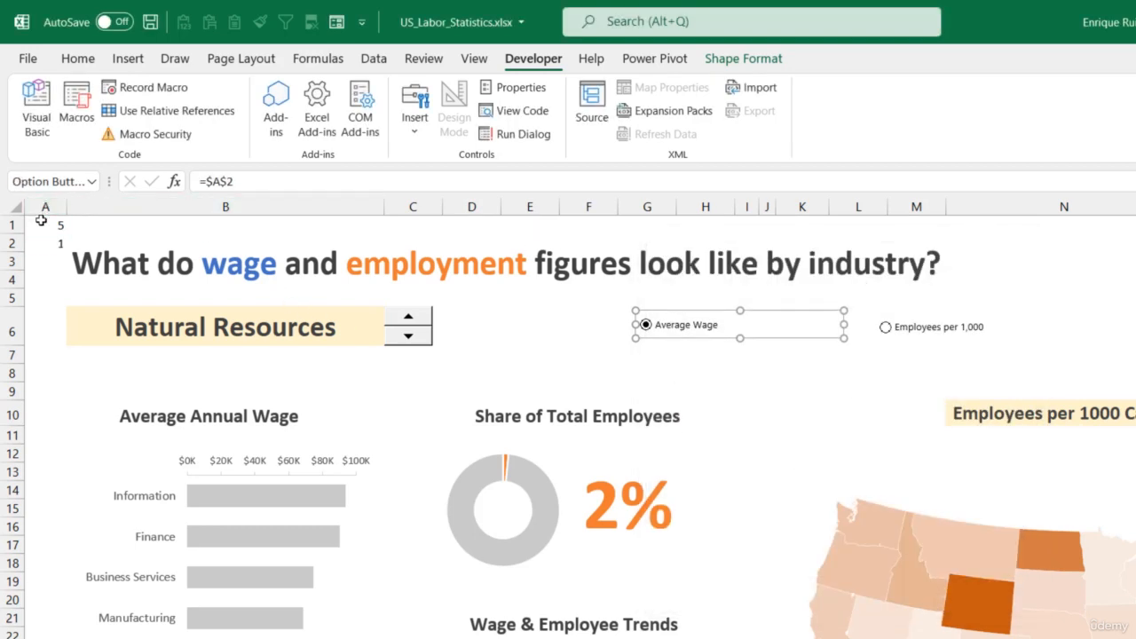
Left-align the linked cells A1:A2 on the dashboard
drag(43, 226, 36, 238)
click(78, 58)
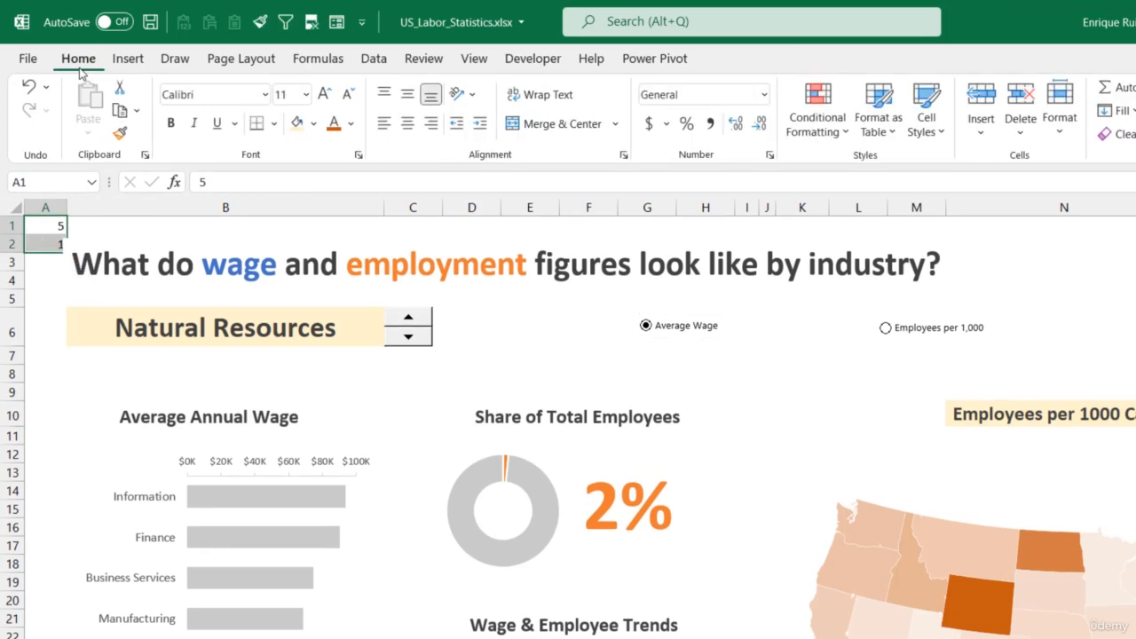
click(384, 124)
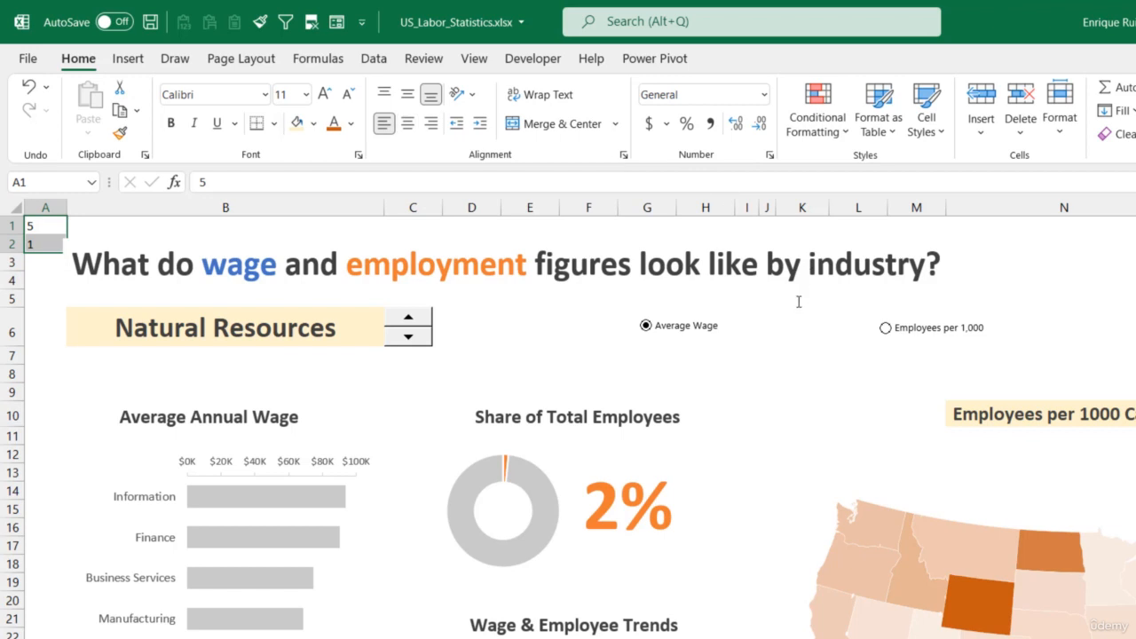
Alternate between the Average Wage and Employees per 1,000 options to check how linked cell A2 responds
click(802, 264)
click(887, 328)
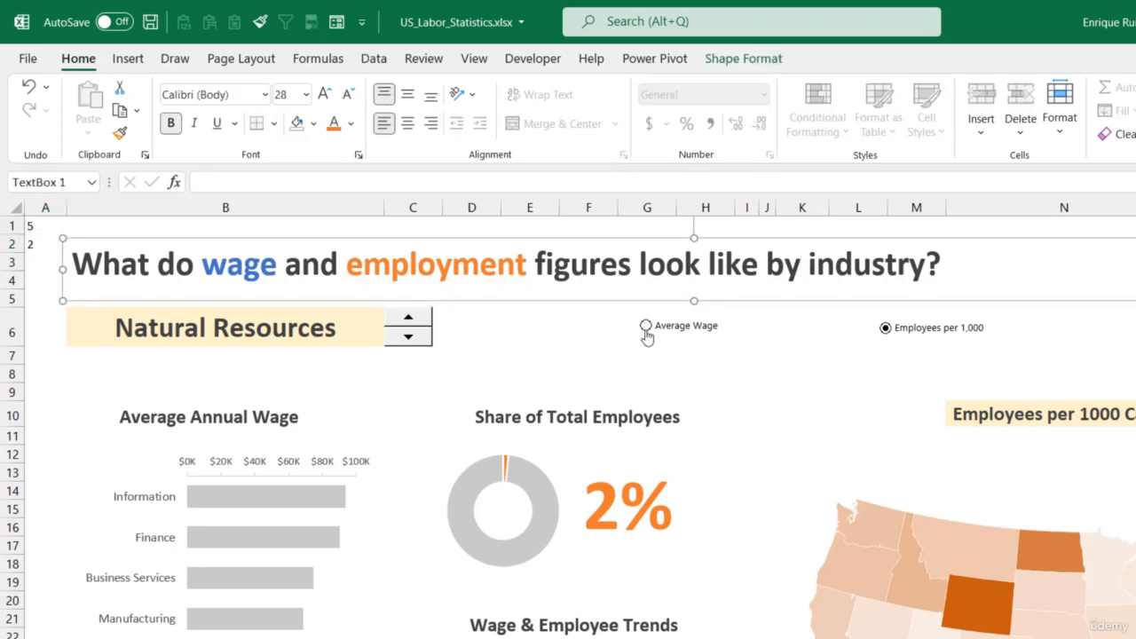
click(646, 327)
click(885, 330)
click(644, 326)
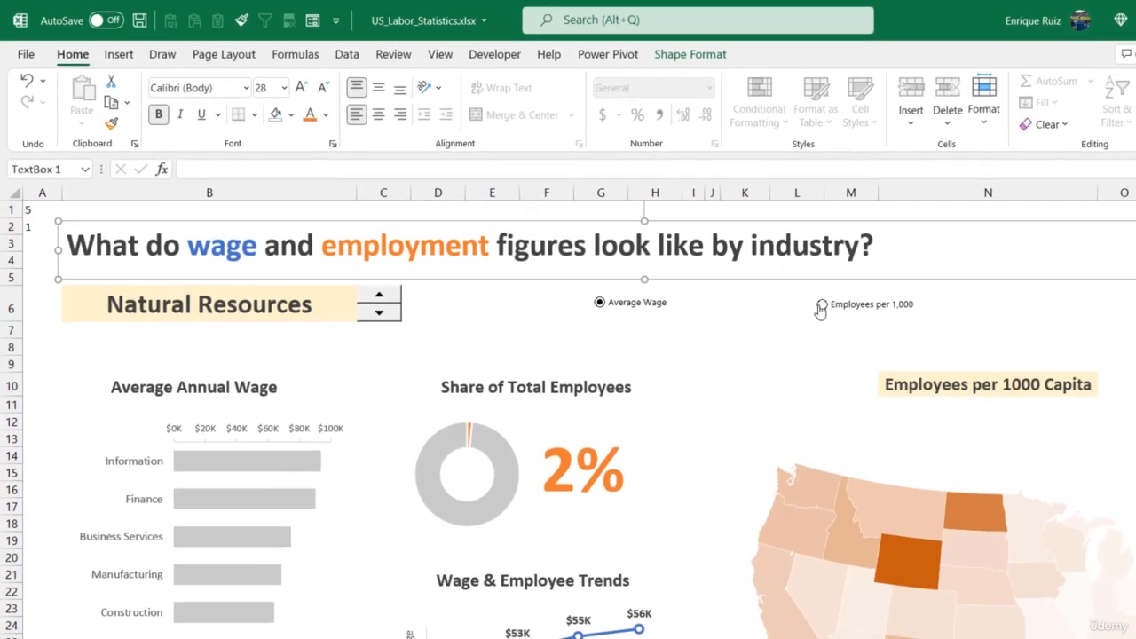
click(885, 328)
click(672, 269)
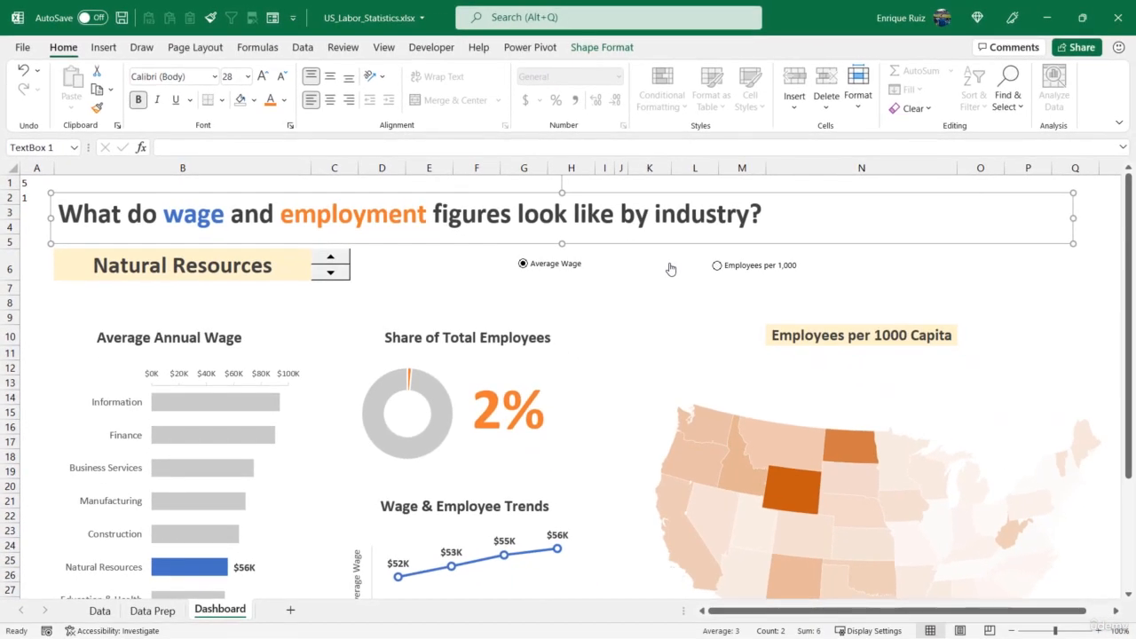
click(437, 270)
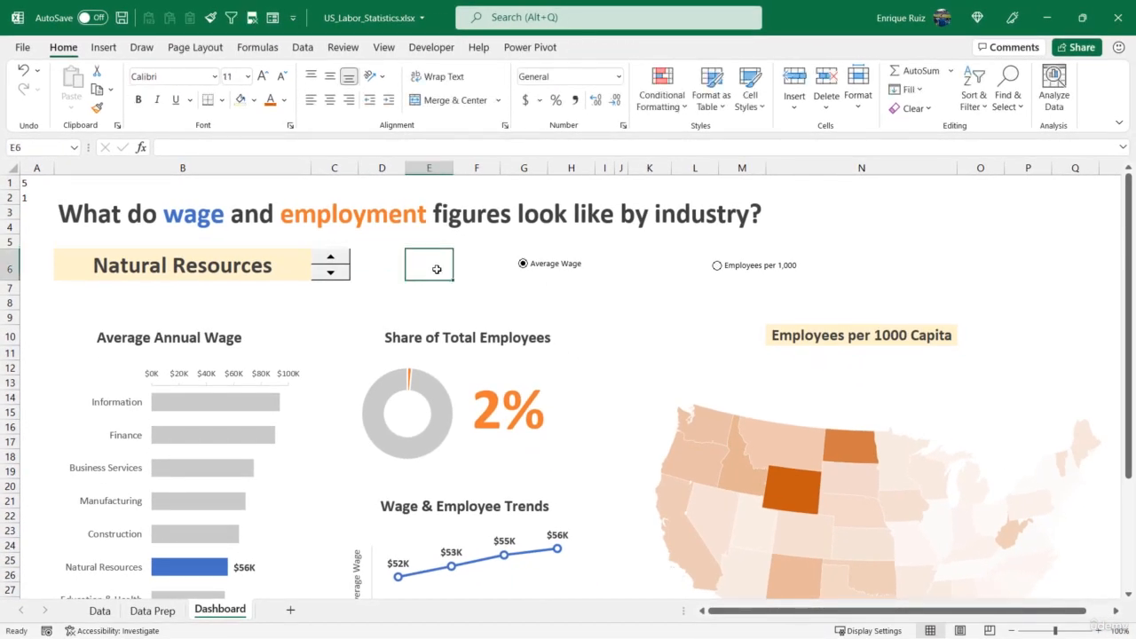
Start replacing the map filter's Metric formula in Data Prep cell B18 with an IF function testing Dashboard!A2=1
click(152, 612)
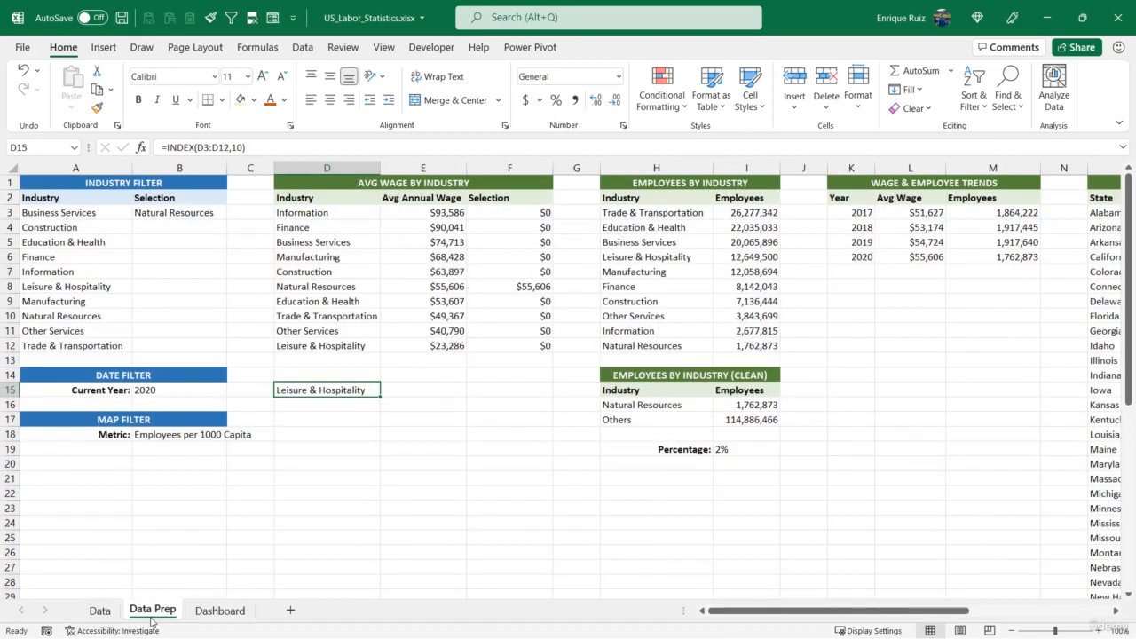
click(183, 437)
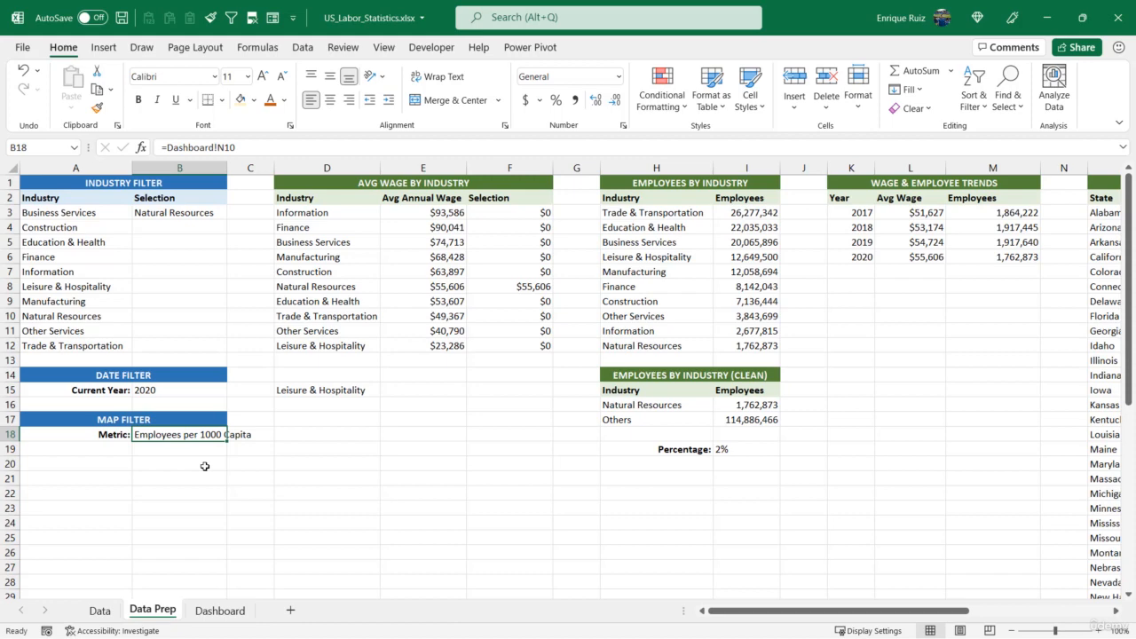
click(220, 612)
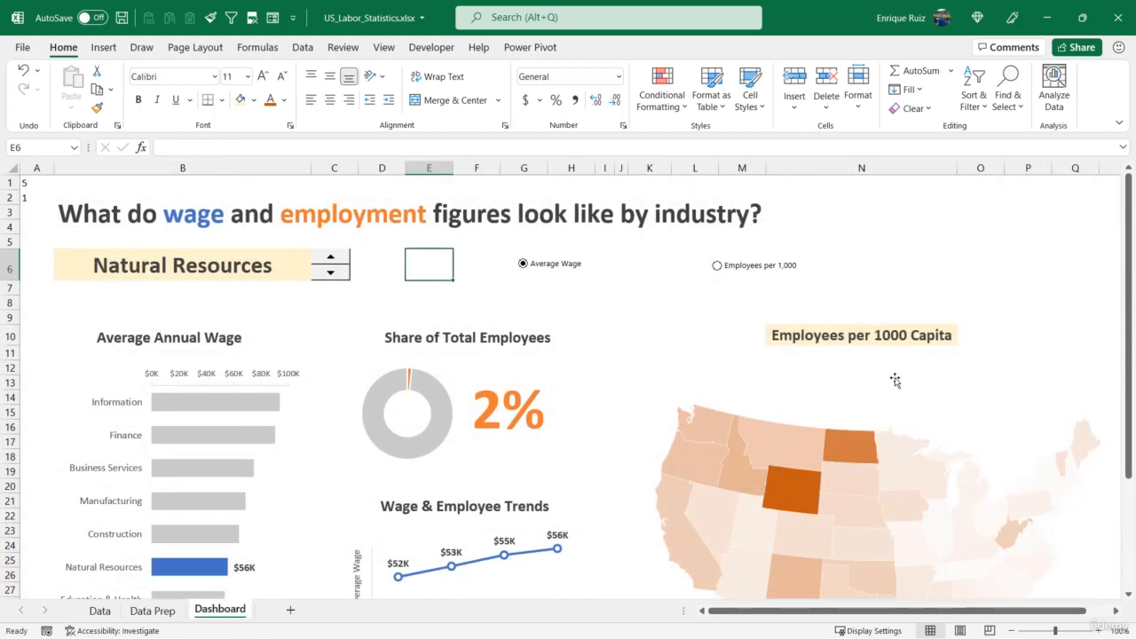
click(152, 611)
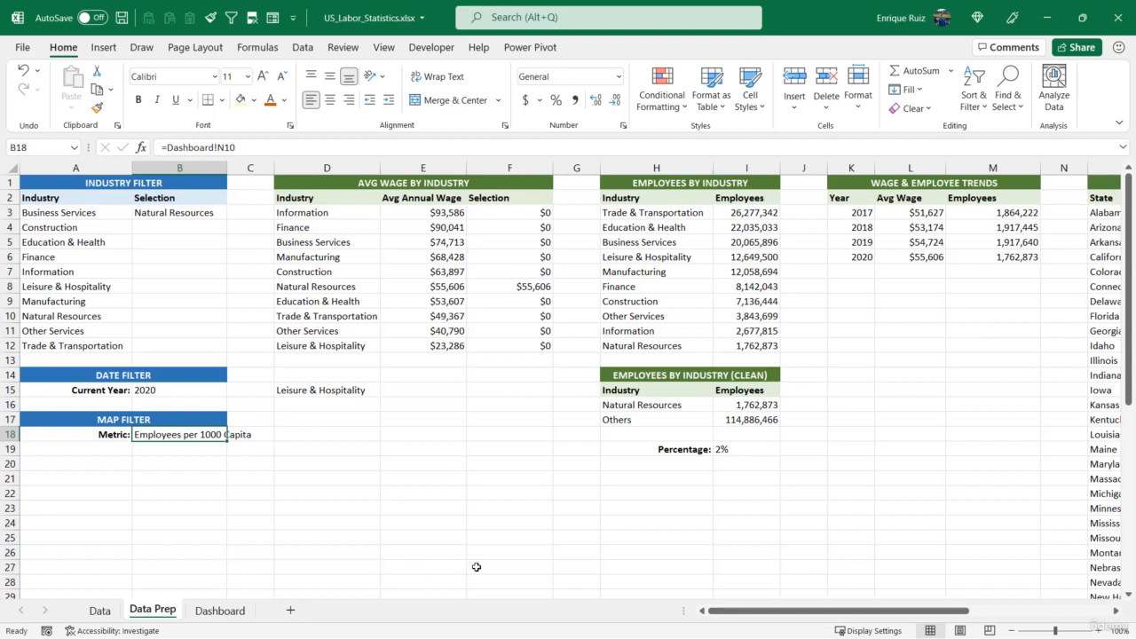
text(=IF)
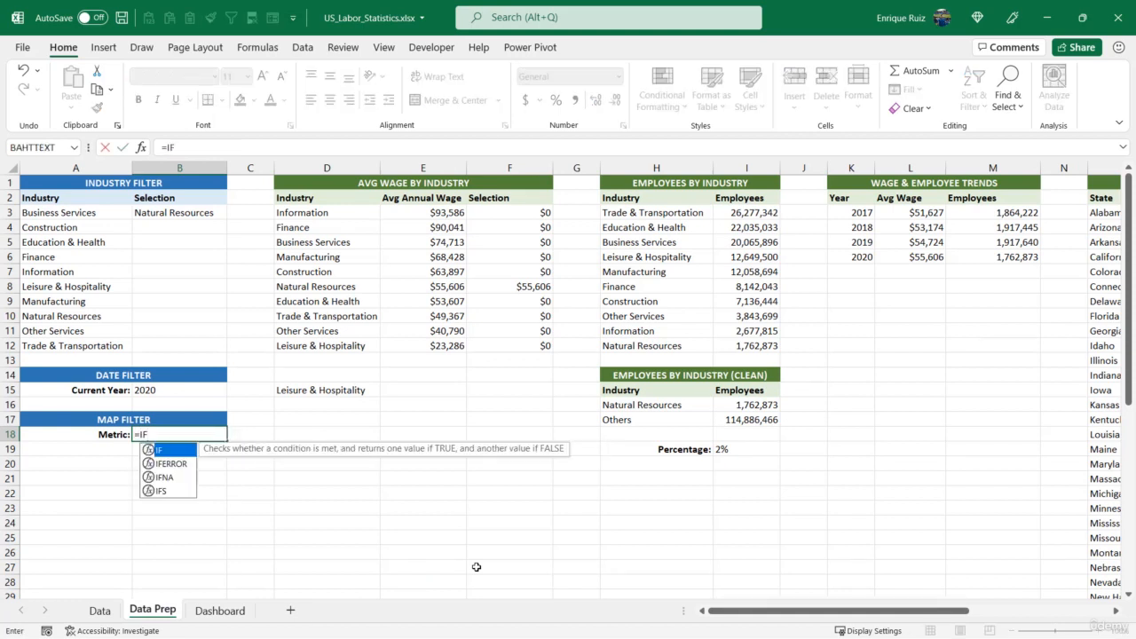
text(()
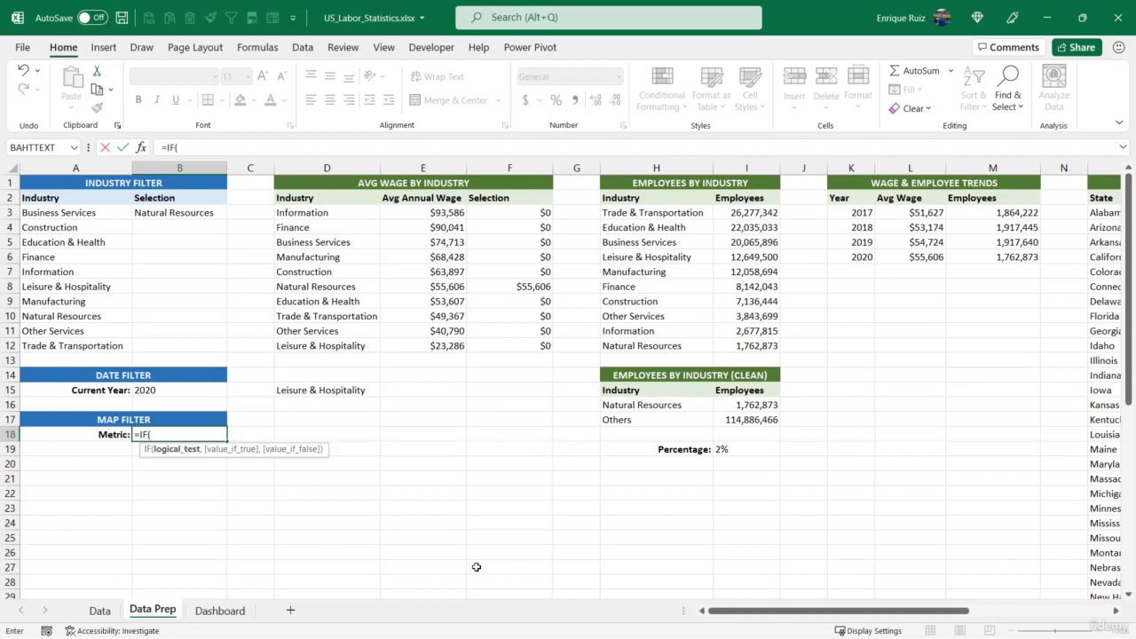
click(220, 611)
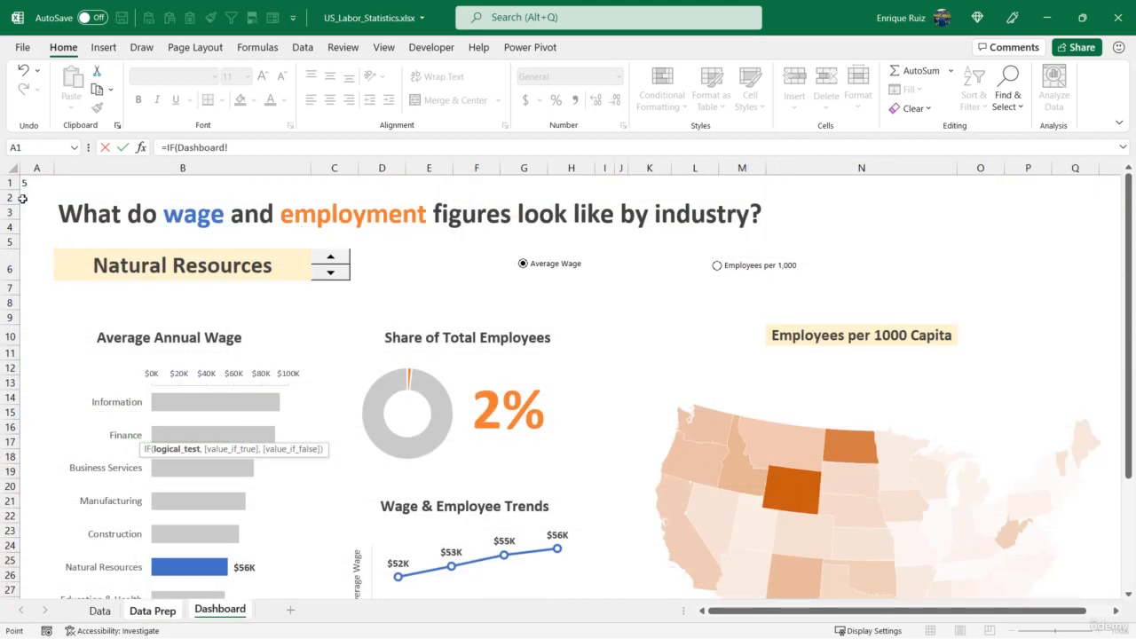
click(23, 198)
text(=1,)
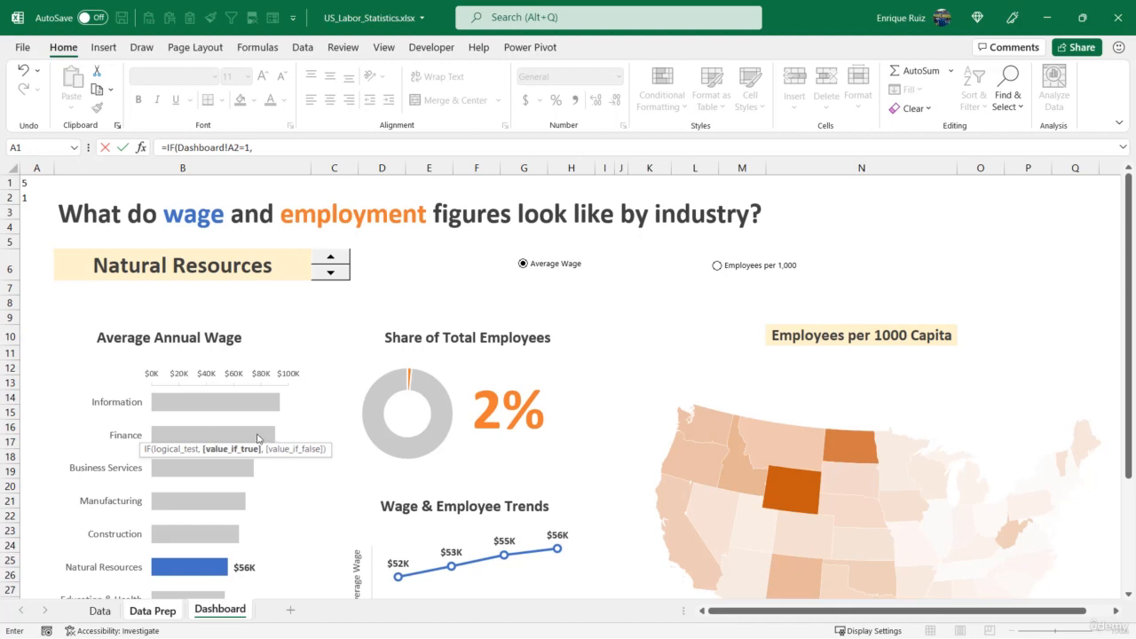
Complete the Metric cell's IF formula so it returns 'Data Prep'!S2 when true and 'Data Prep'!R2 when false
click(151, 611)
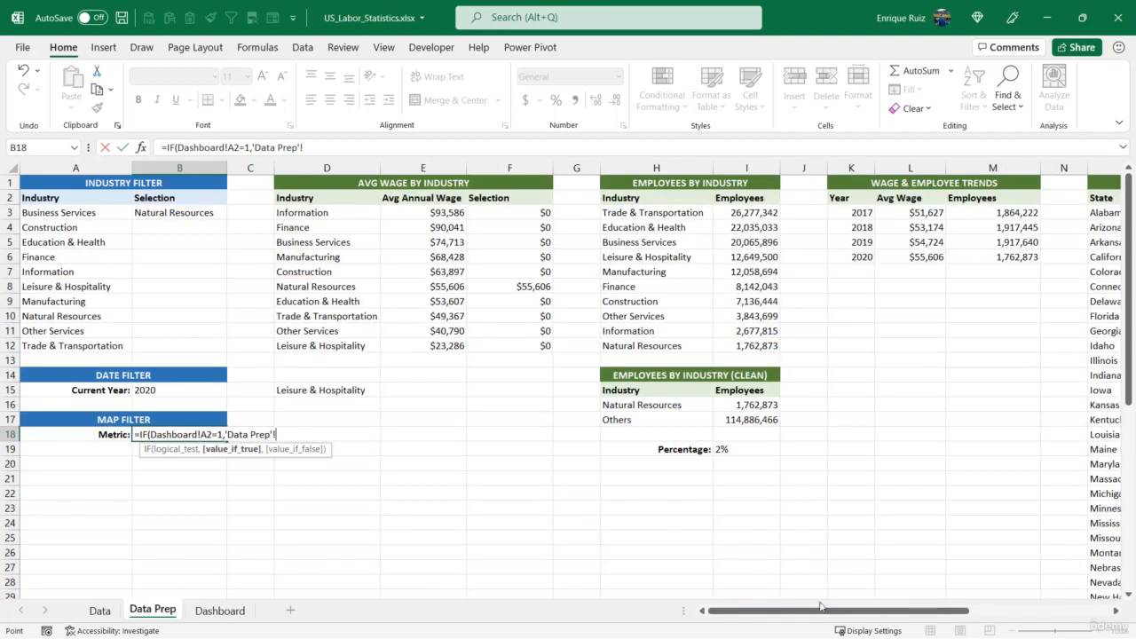
drag(821, 607, 942, 607)
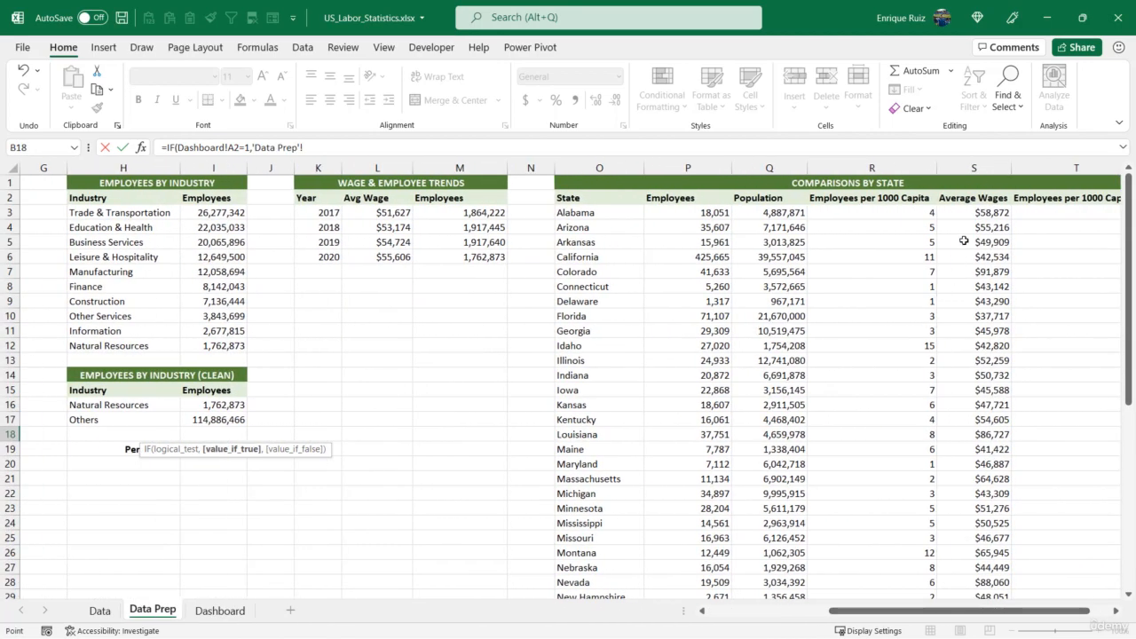
click(972, 200)
text(,)
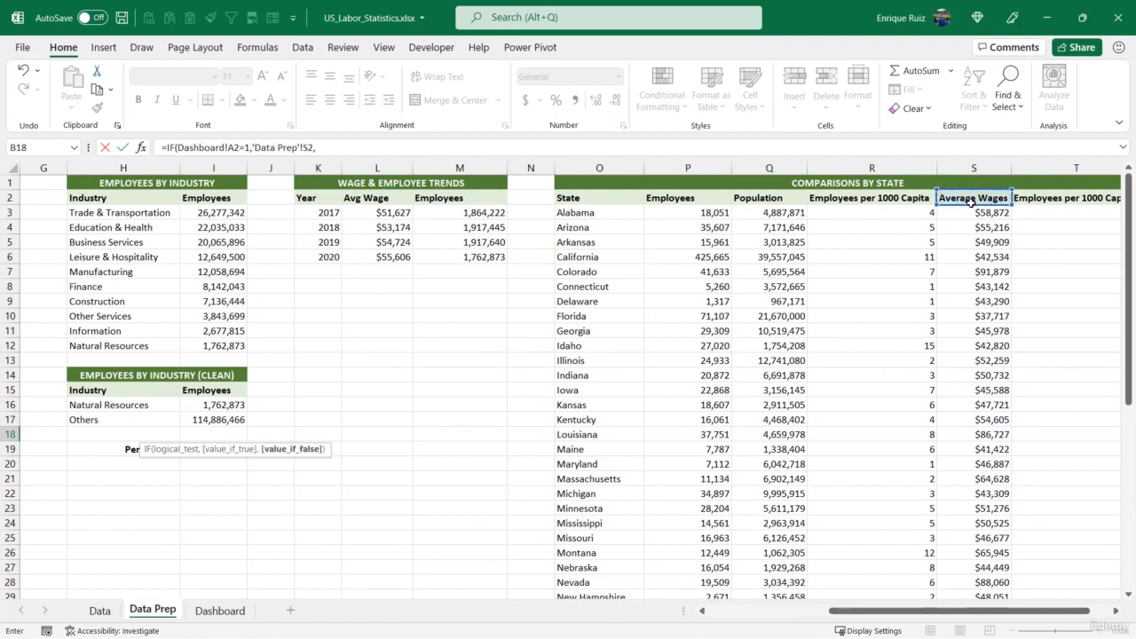
click(868, 199)
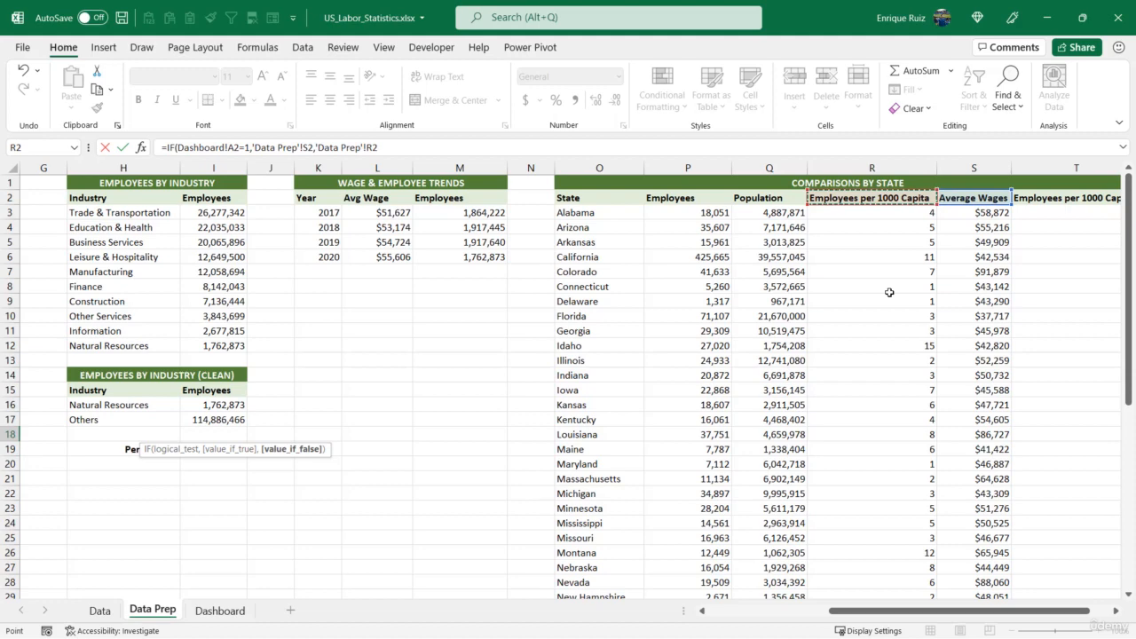
text())
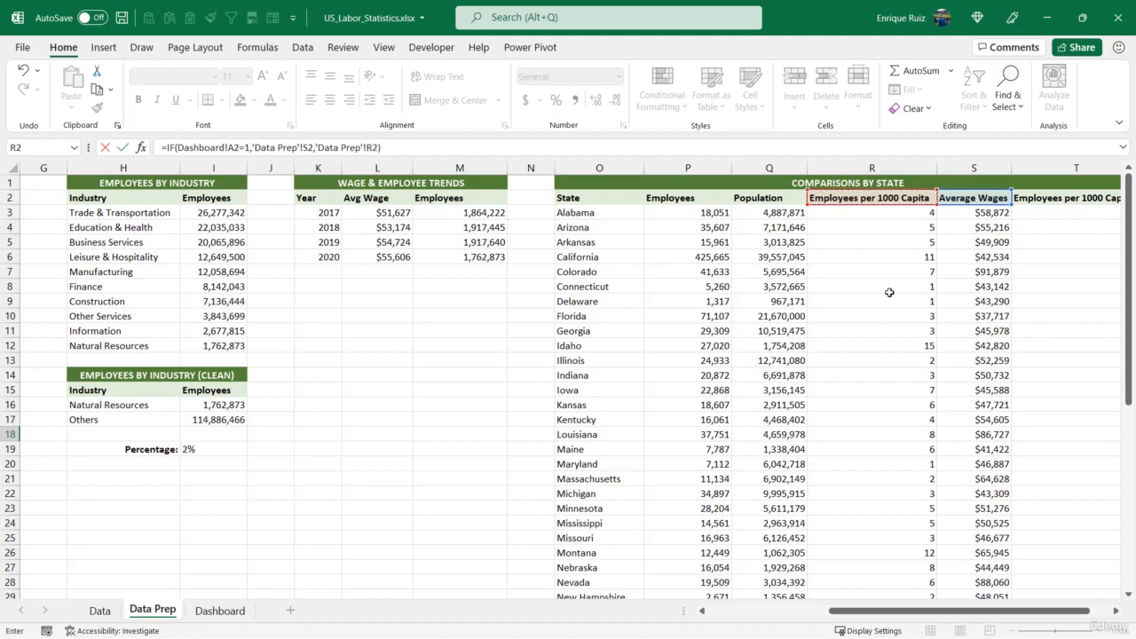
key(Return)
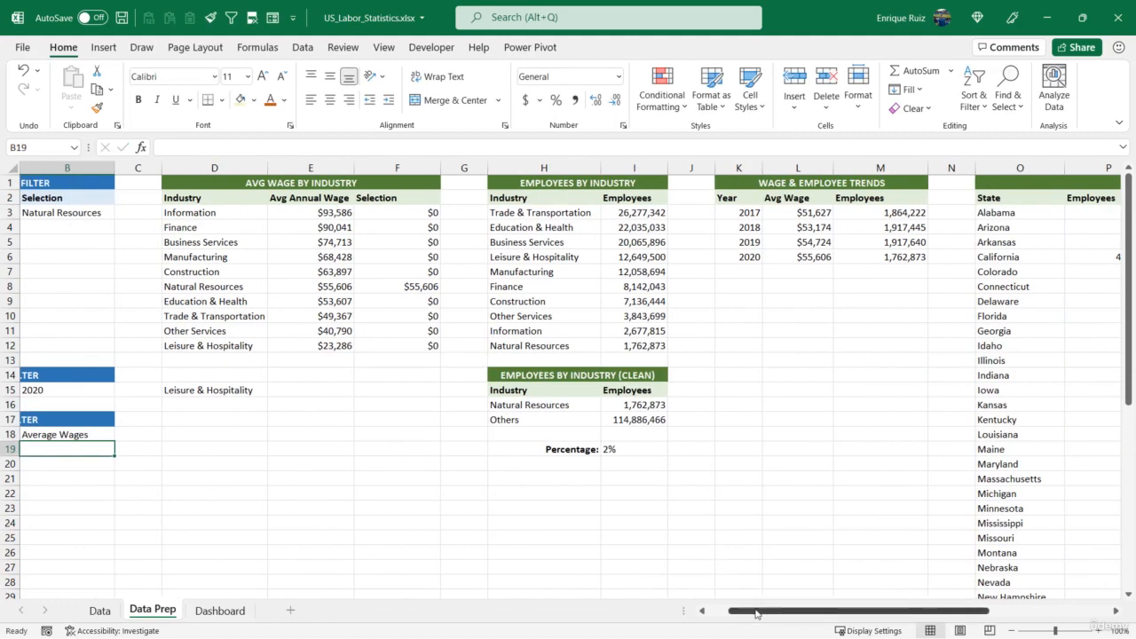
drag(753, 612, 734, 613)
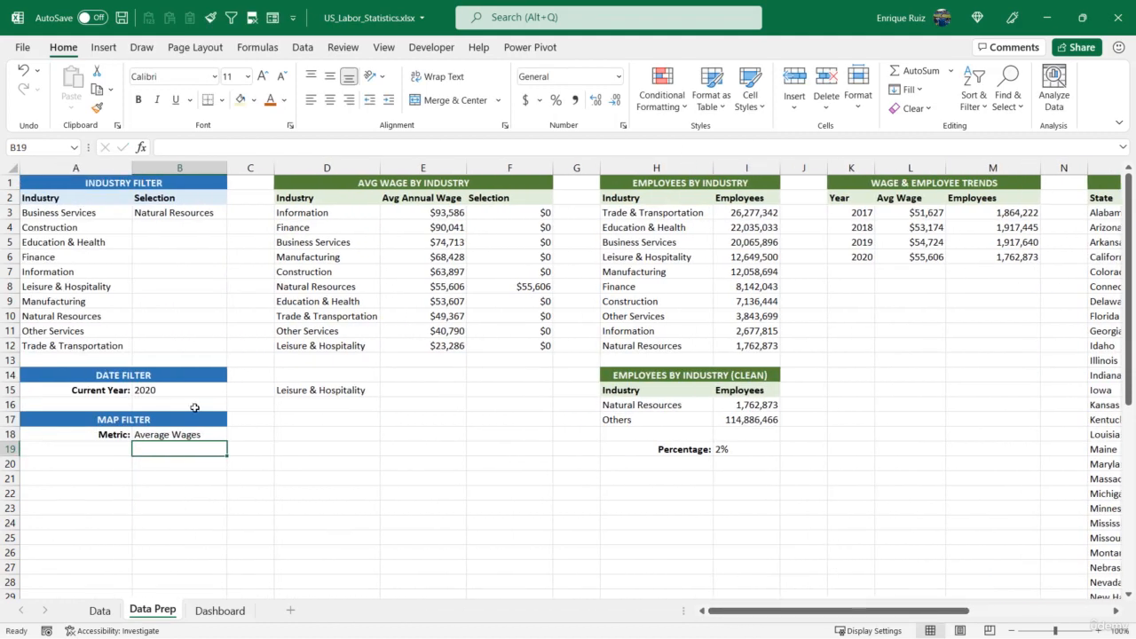
Choose the Employees per 1,000 option on the dashboard and check how Metric cell B18 in Data Prep responds
click(220, 611)
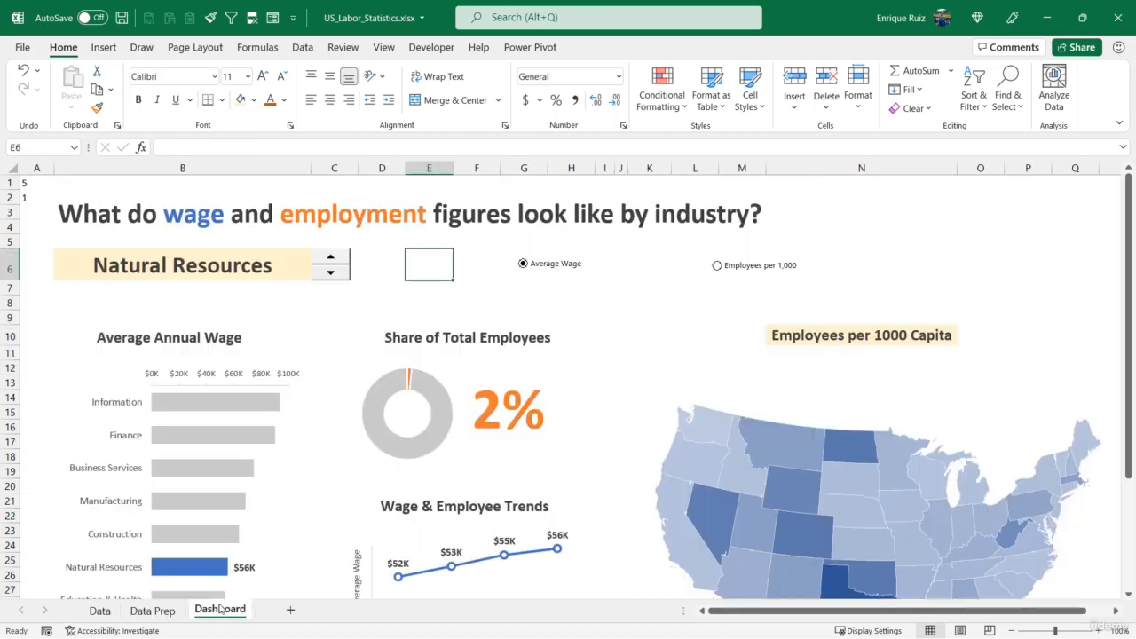
click(717, 268)
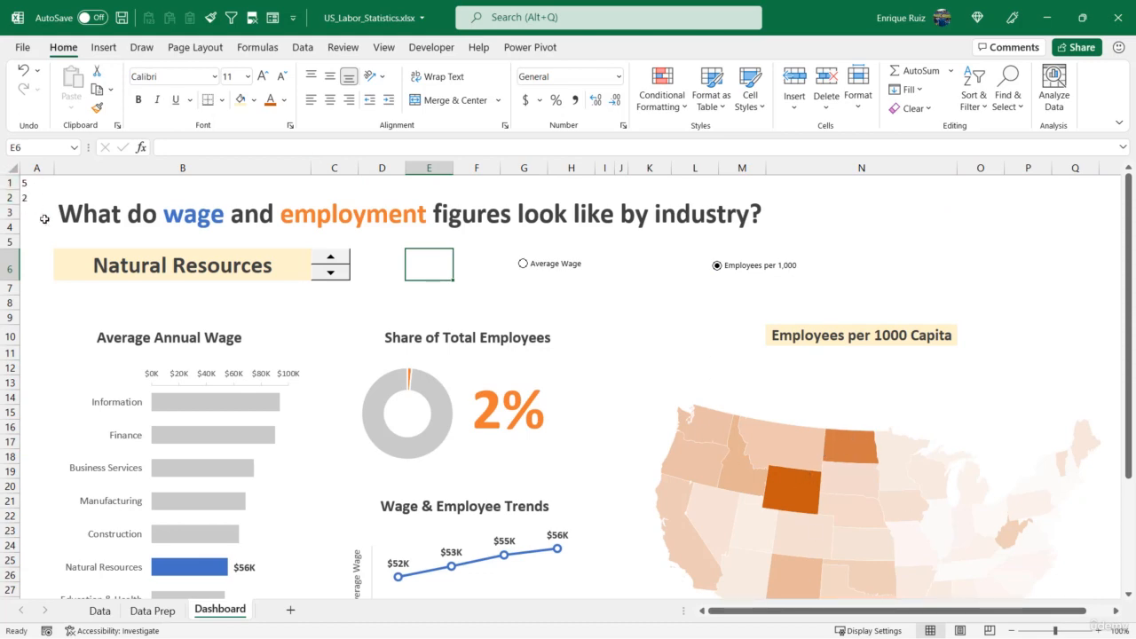
click(153, 610)
click(195, 439)
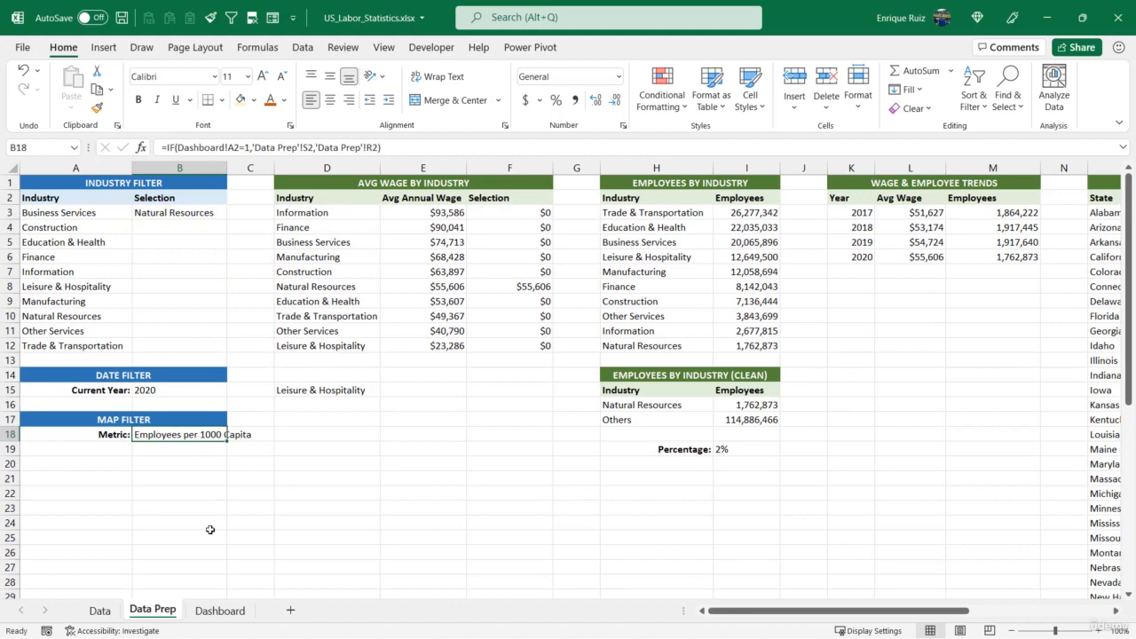
click(221, 611)
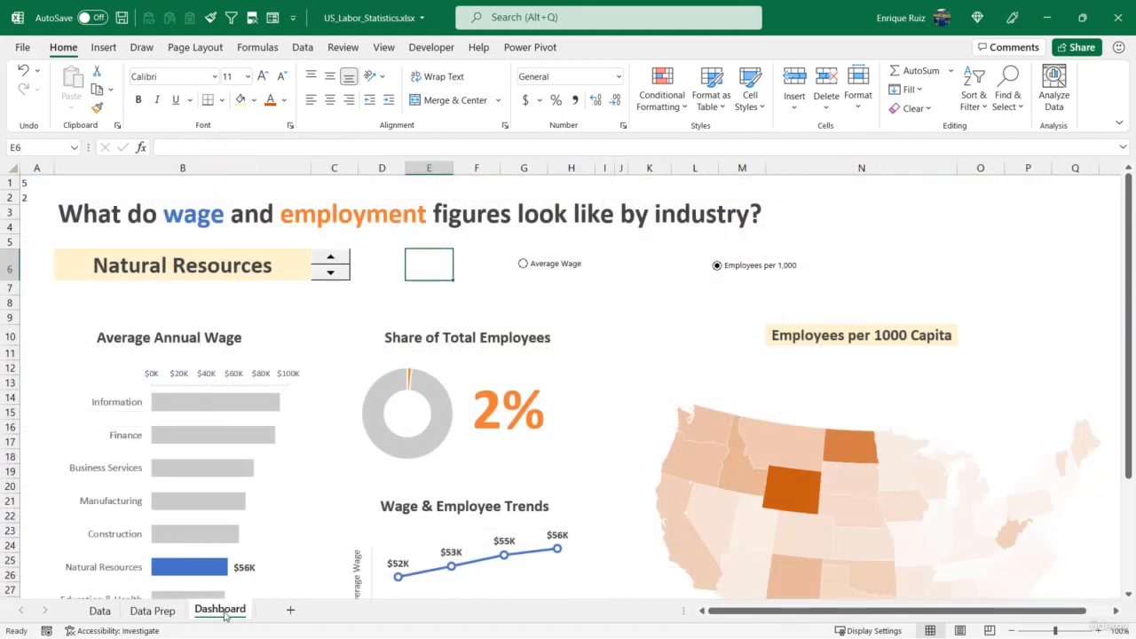
Hide the linked values in dashboard cells A1:A2 with the custom number format ;;;
drag(27, 183, 26, 199)
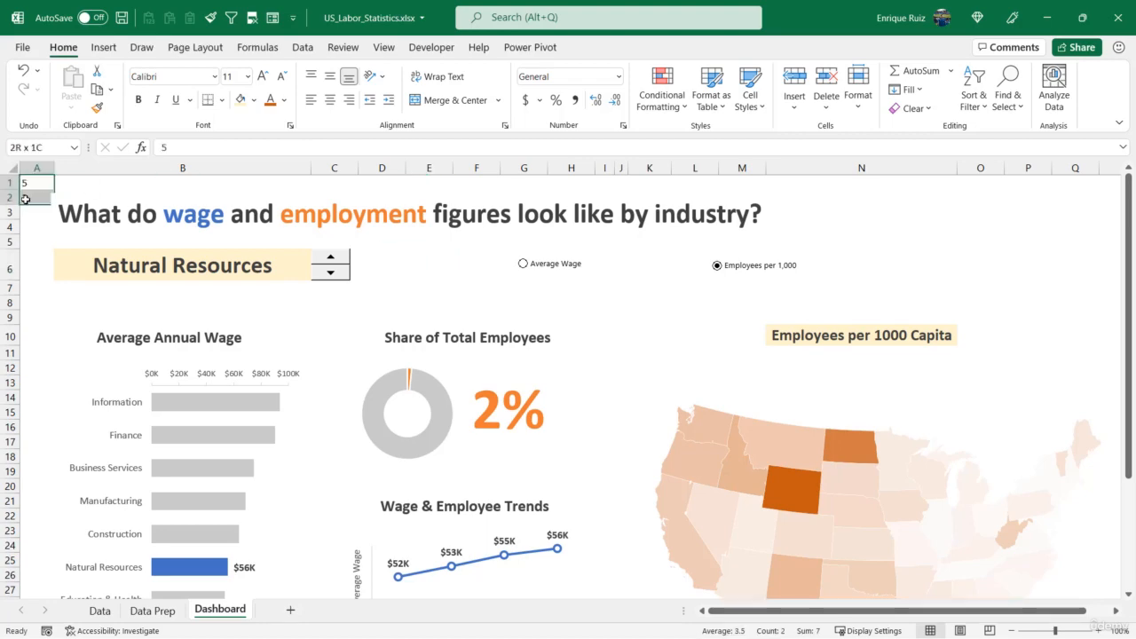
key(ctrl+1)
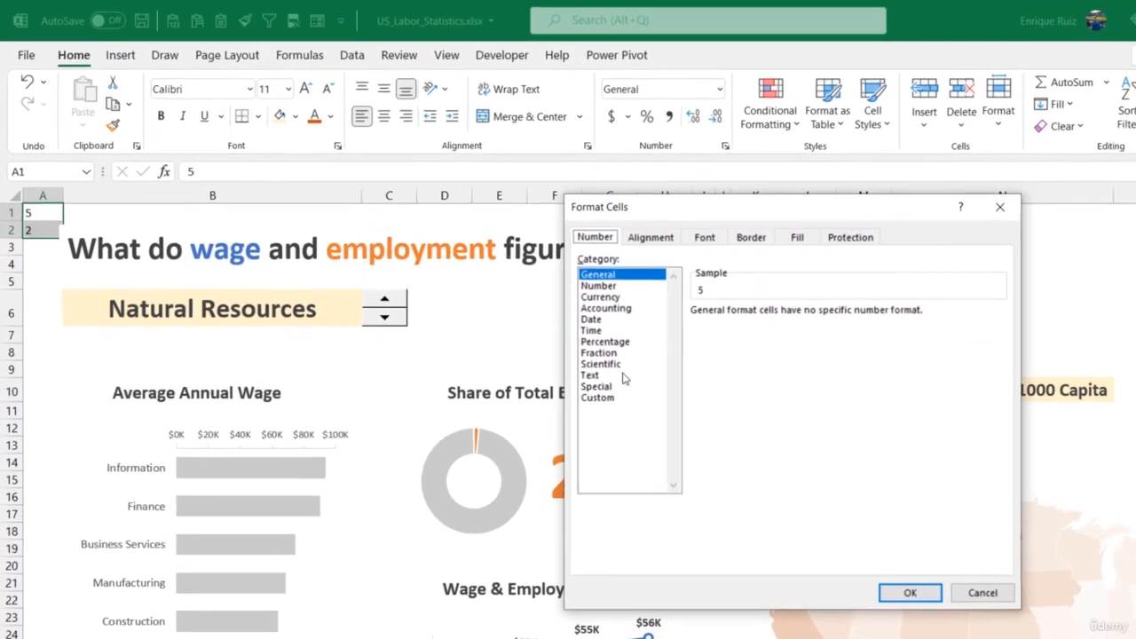
click(597, 397)
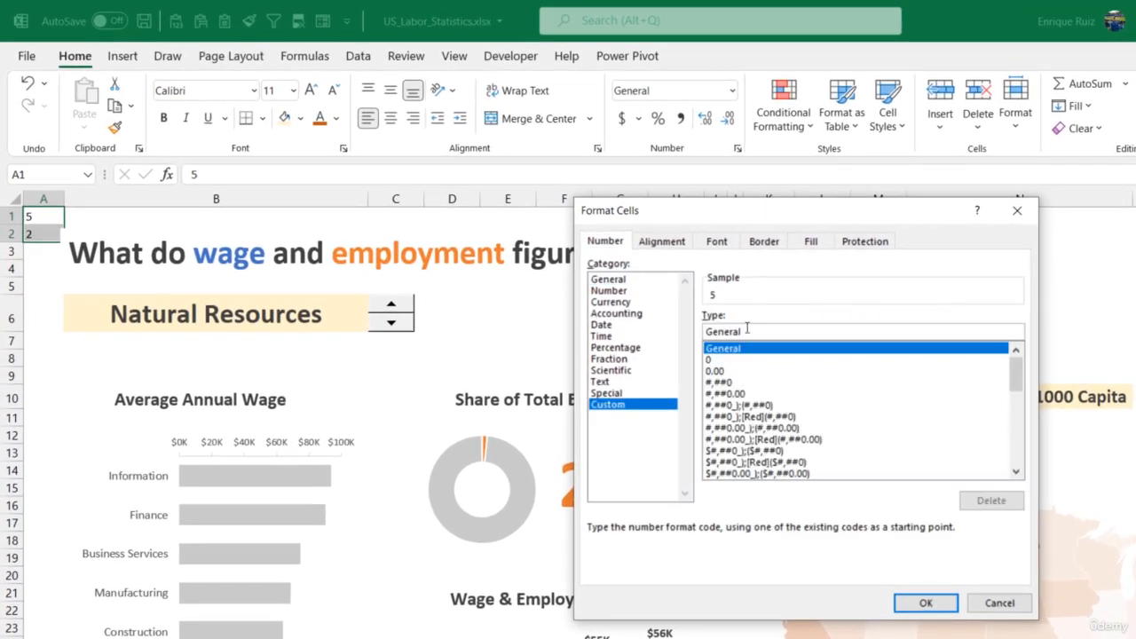
drag(734, 323, 677, 324)
text(;;;)
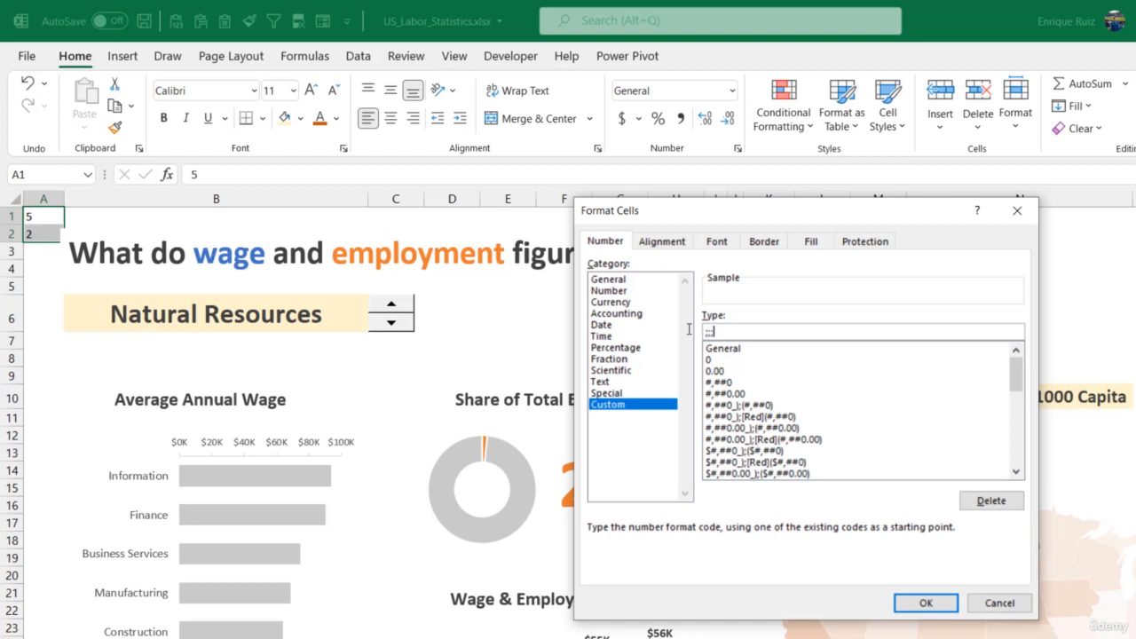
click(926, 604)
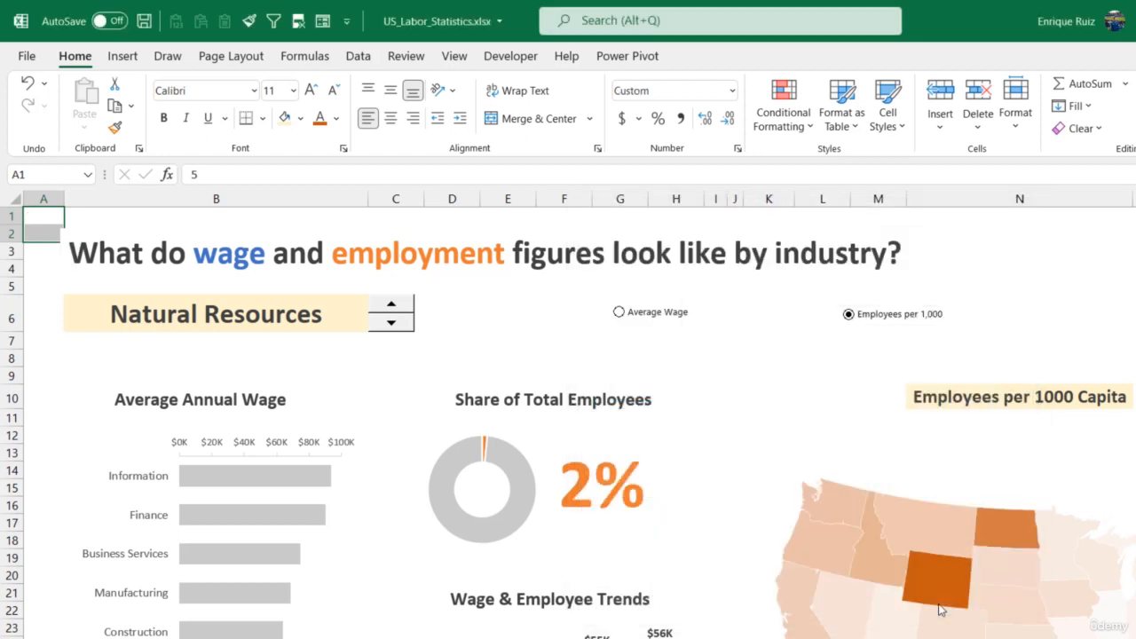
Test the dashboard controls by alternating the two metric options and stepping the industry spin button to Business Services
click(619, 313)
click(849, 314)
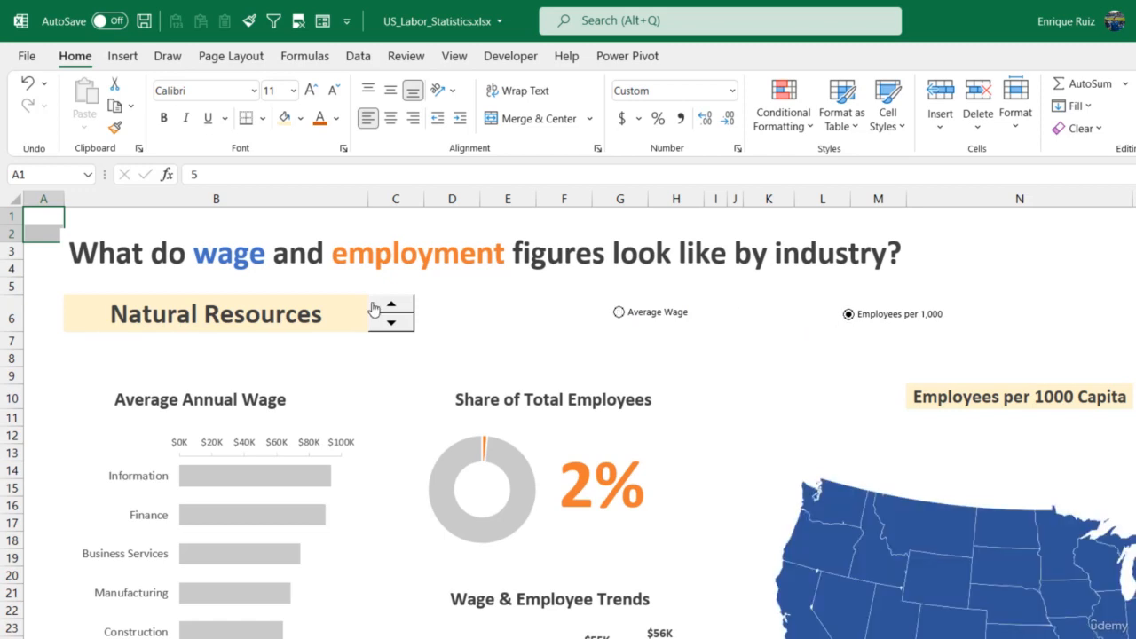
click(408, 316)
click(408, 316)
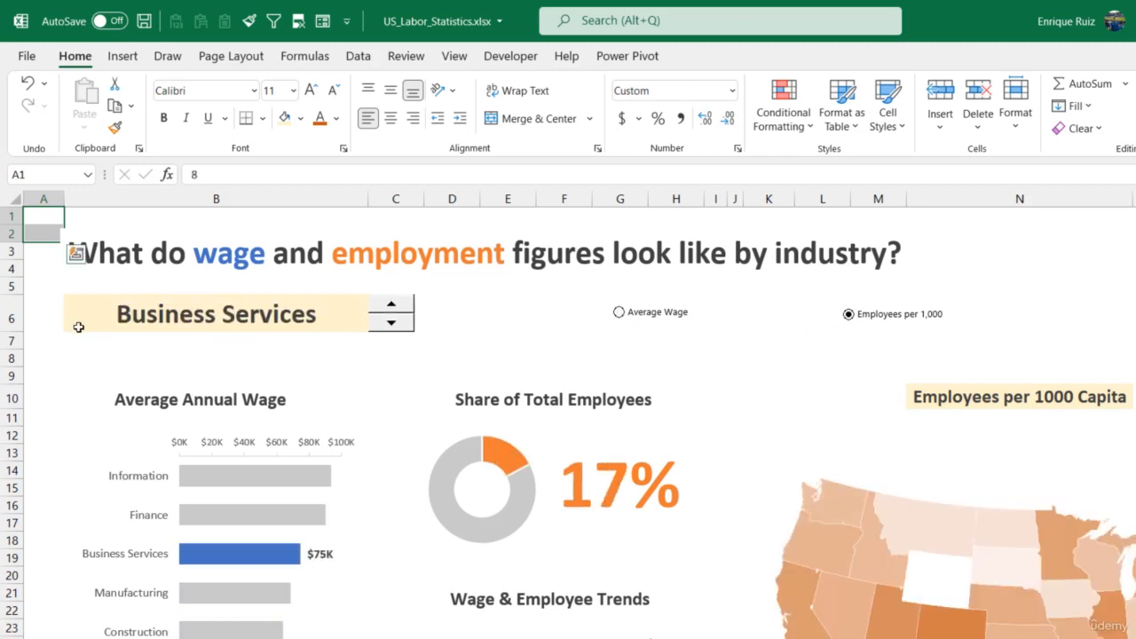
click(34, 362)
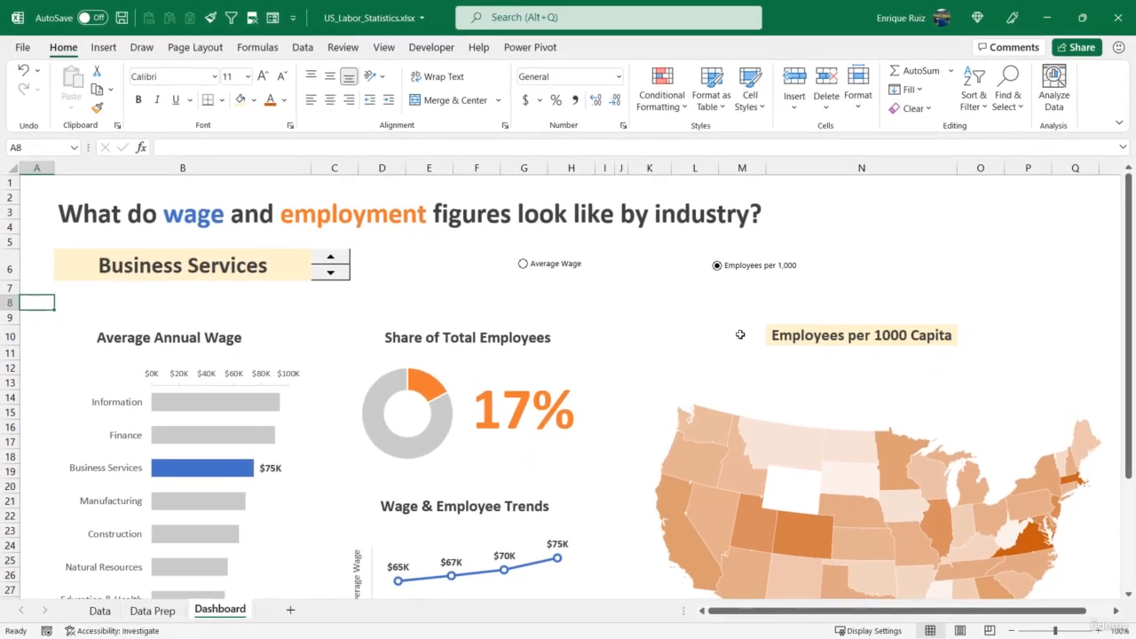
Switch the old metric drop-down in N10 to Average Wages and back to Employees per 1000 Capita to check its effect
click(831, 340)
click(963, 338)
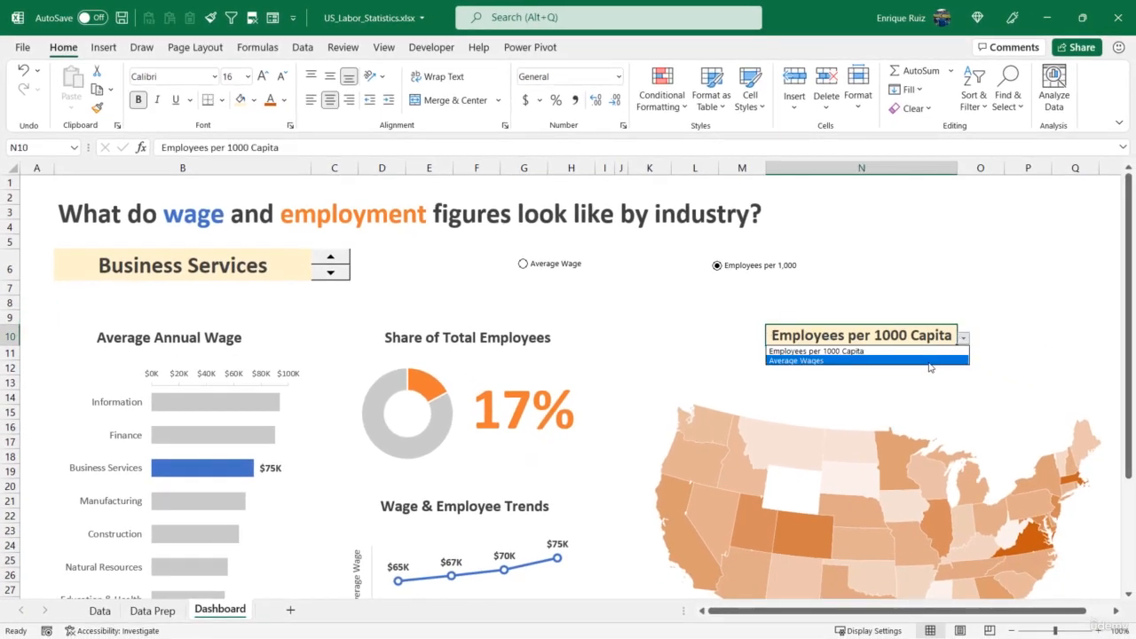
click(930, 361)
click(963, 338)
click(939, 352)
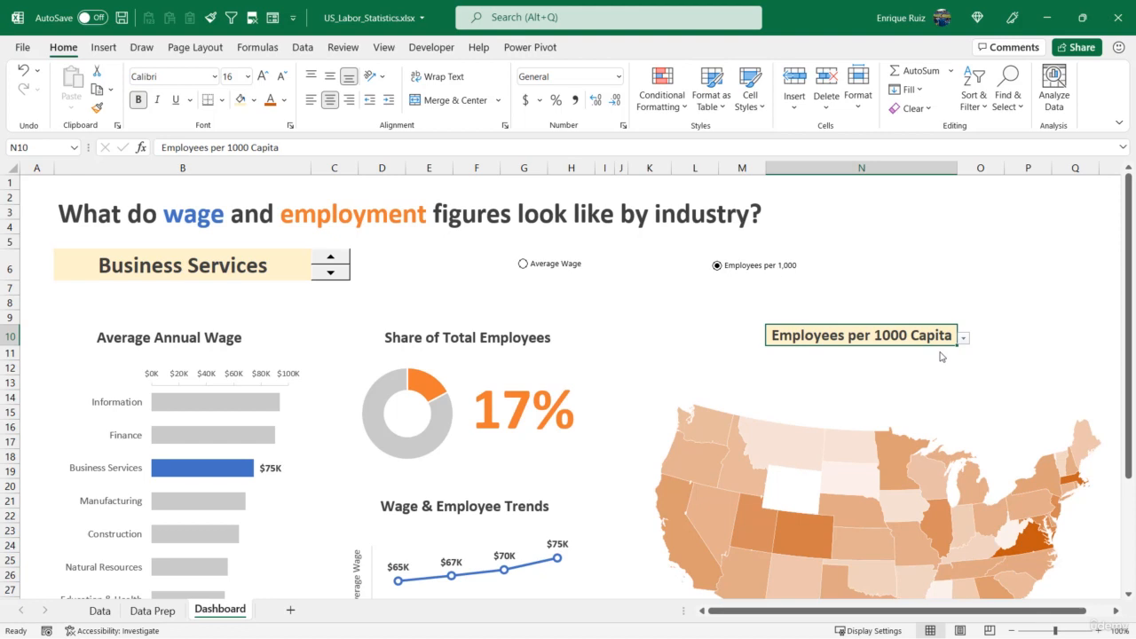
Remove the old metric drop-down by copying blank cell N8 over N10
click(901, 308)
key(ctrl+c)
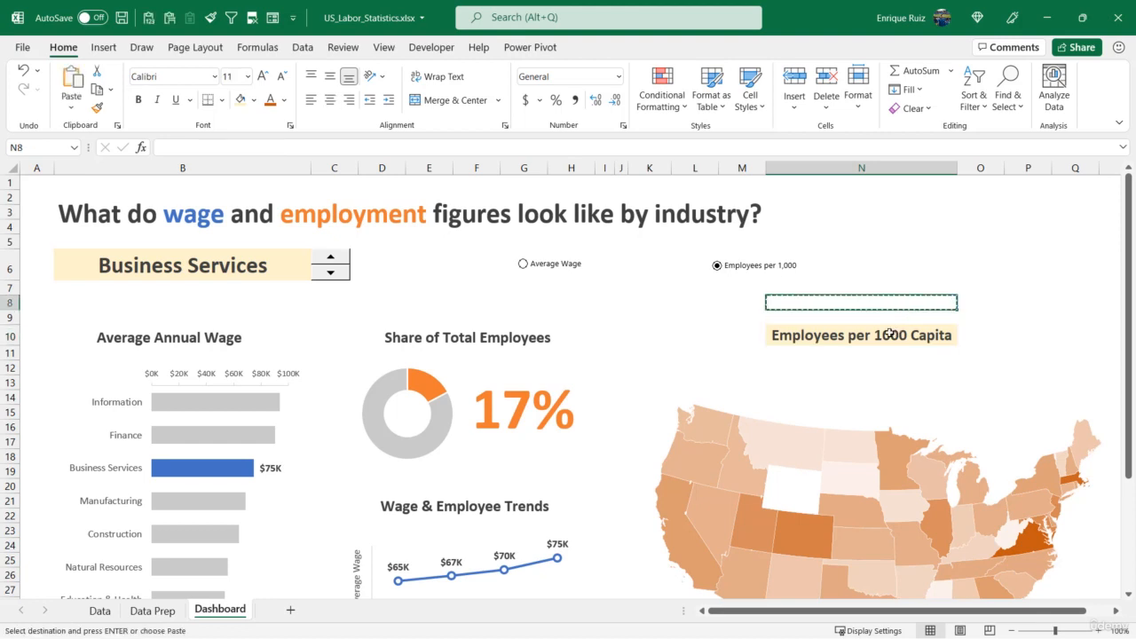
click(889, 332)
key(ctrl+v)
key(Escape)
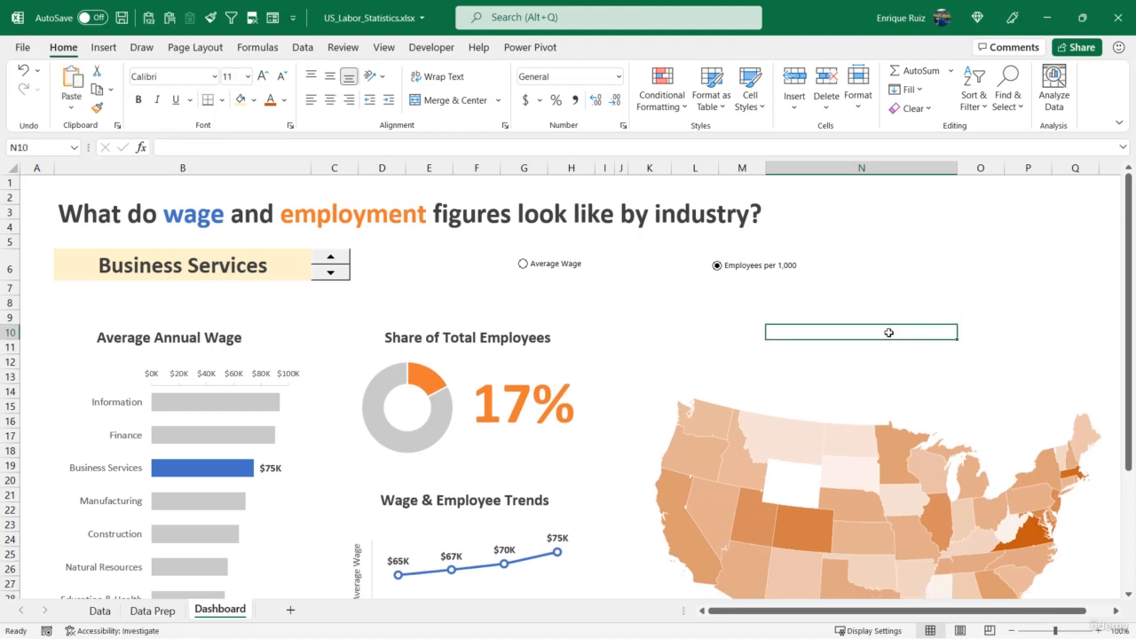
Move the Employees per 1,000 option button above the right half of the map and narrow its frame
right_click(760, 268)
click(750, 280)
drag(749, 282, 959, 355)
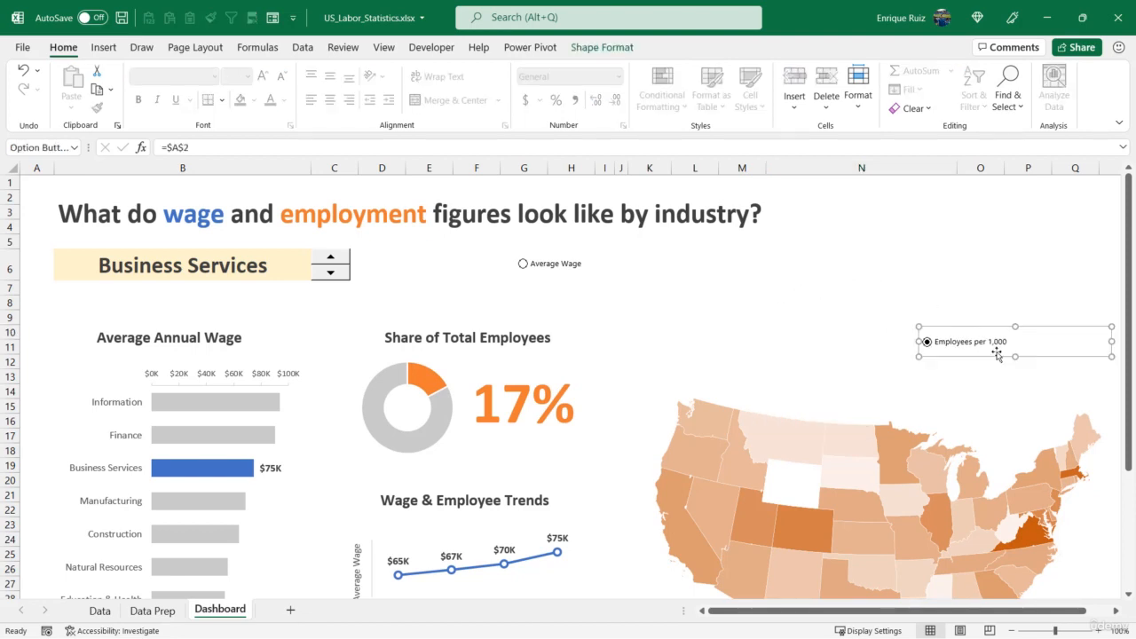
drag(1112, 342, 1038, 342)
Move the Average Wage option button above the map, level with the Employees per 1,000 option
right_click(589, 276)
key(Escape)
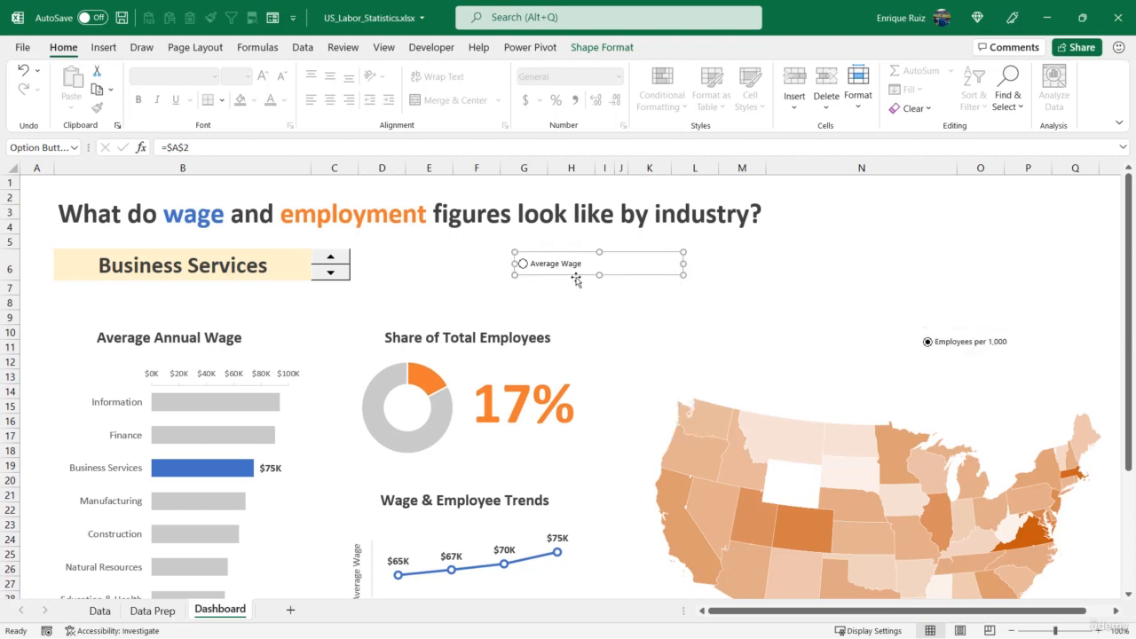
drag(577, 279, 770, 354)
click(767, 306)
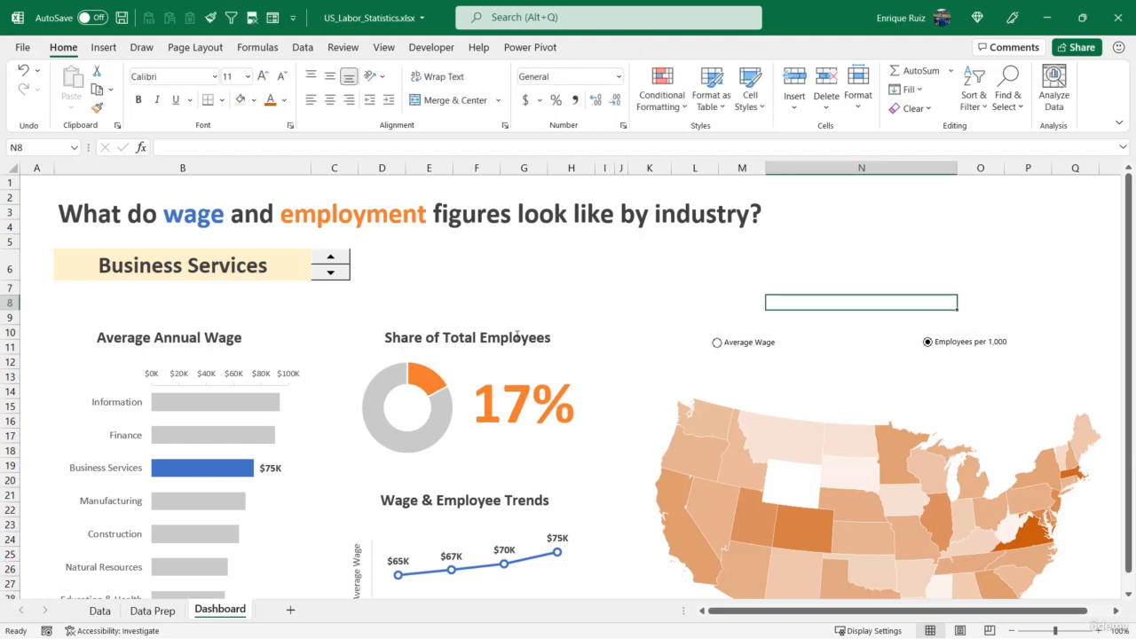
Duplicate the Share of Total Employees title above the map and change the copy's text to "Average Wages"
click(518, 338)
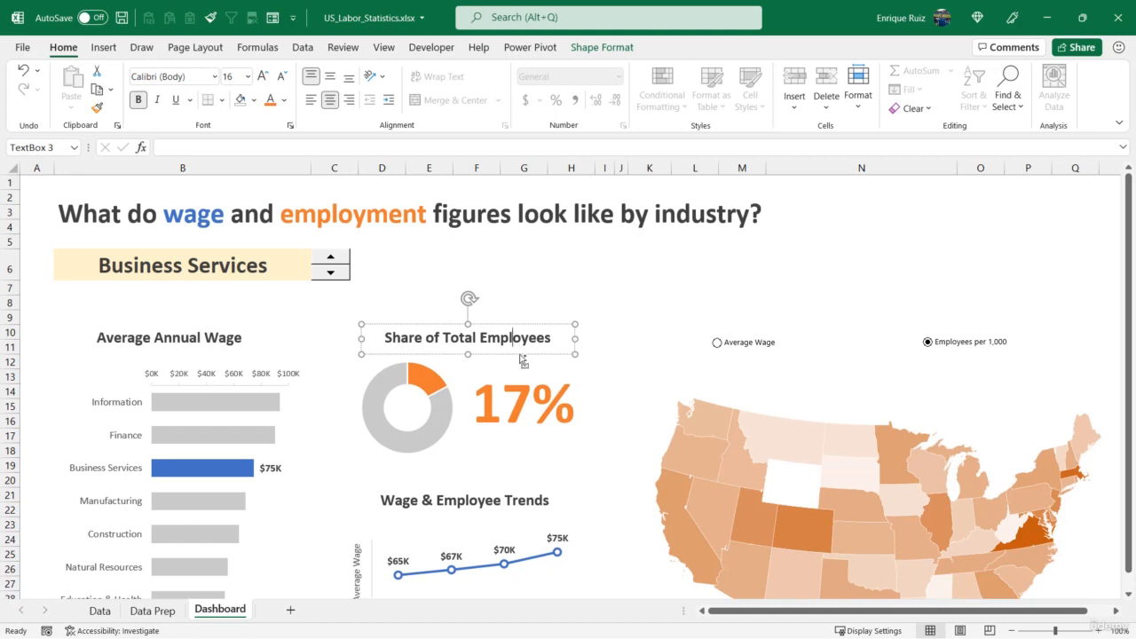
drag(522, 359, 872, 355)
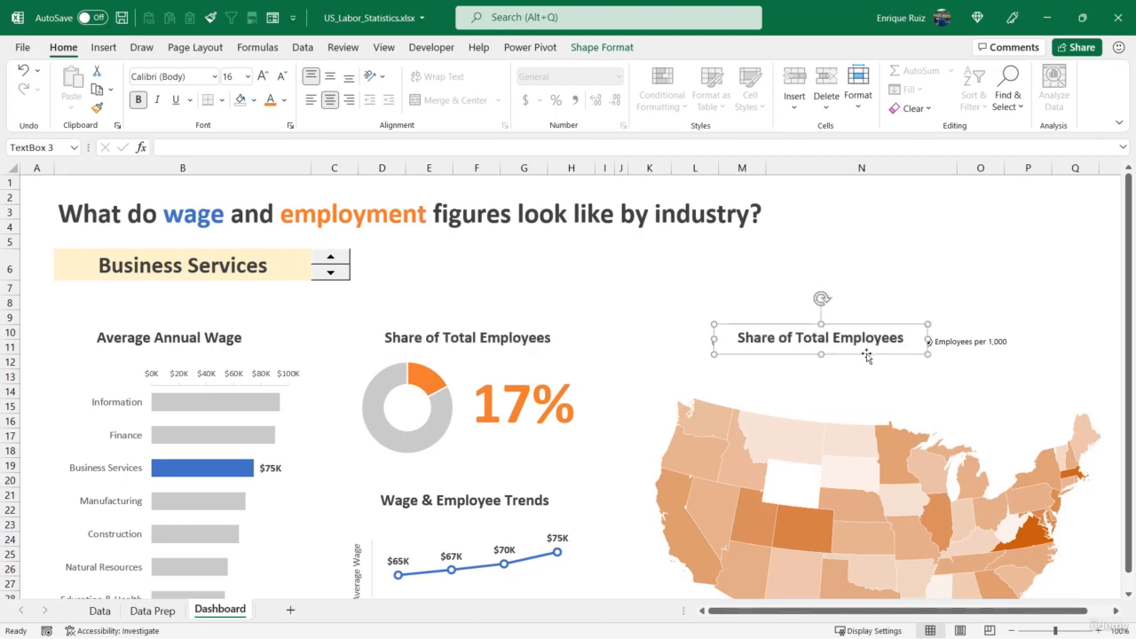
drag(738, 338, 903, 342)
text(Avereage)
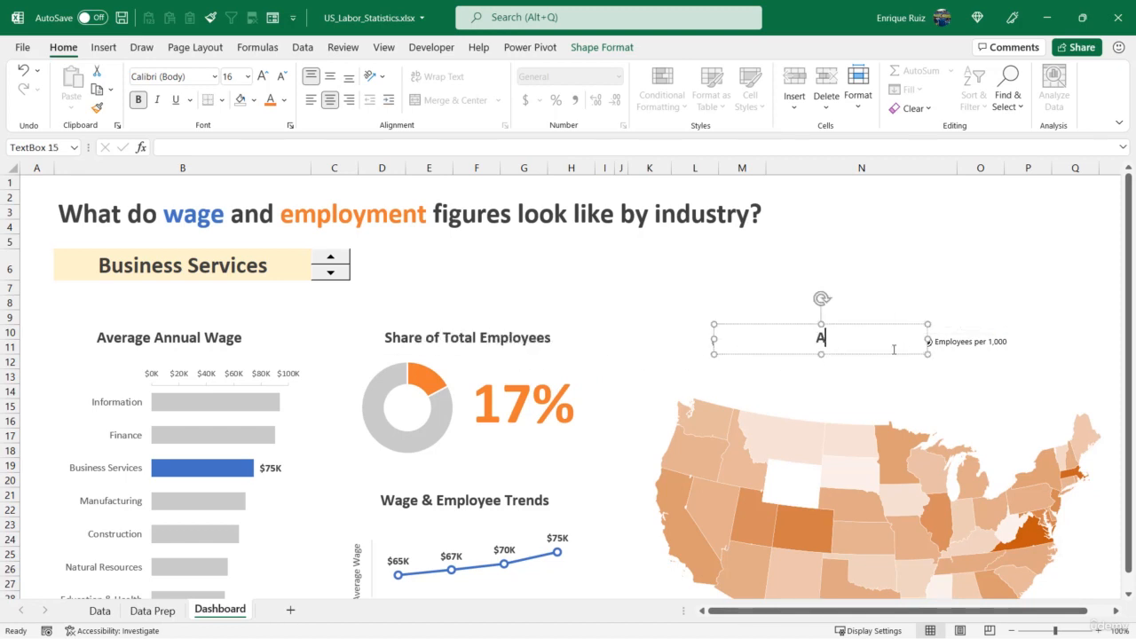
key(BackSpace)
key(BackSpace)
key(BackSpace)
key(BackSpace)
text(age Wages)
Left-align the Average Wages label and fit its text box beside the first option button
click(865, 355)
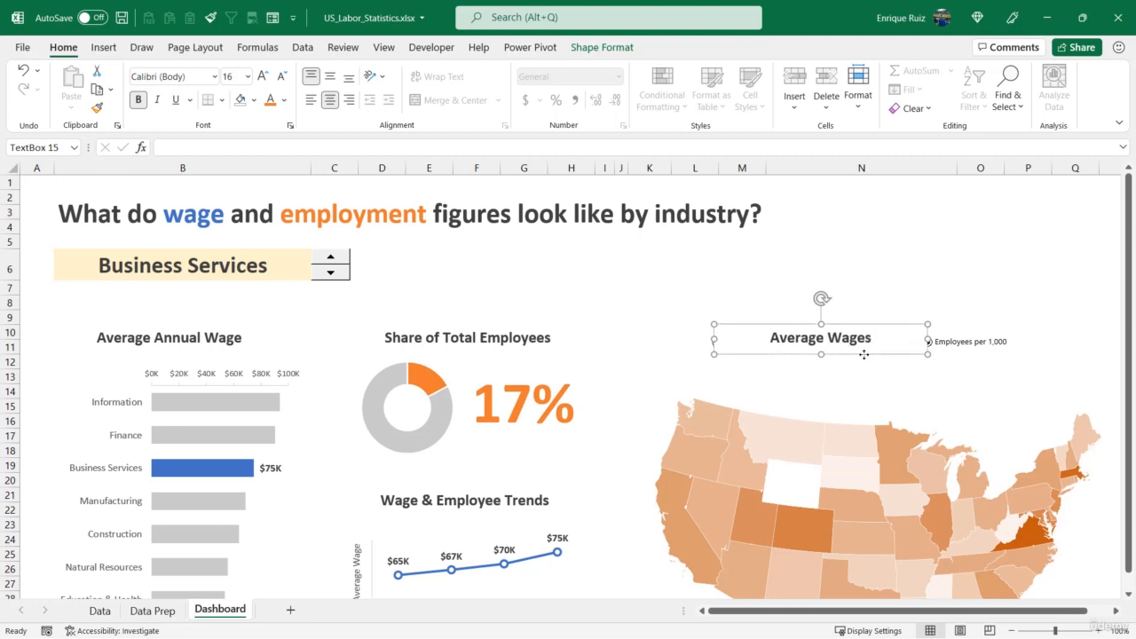
click(307, 102)
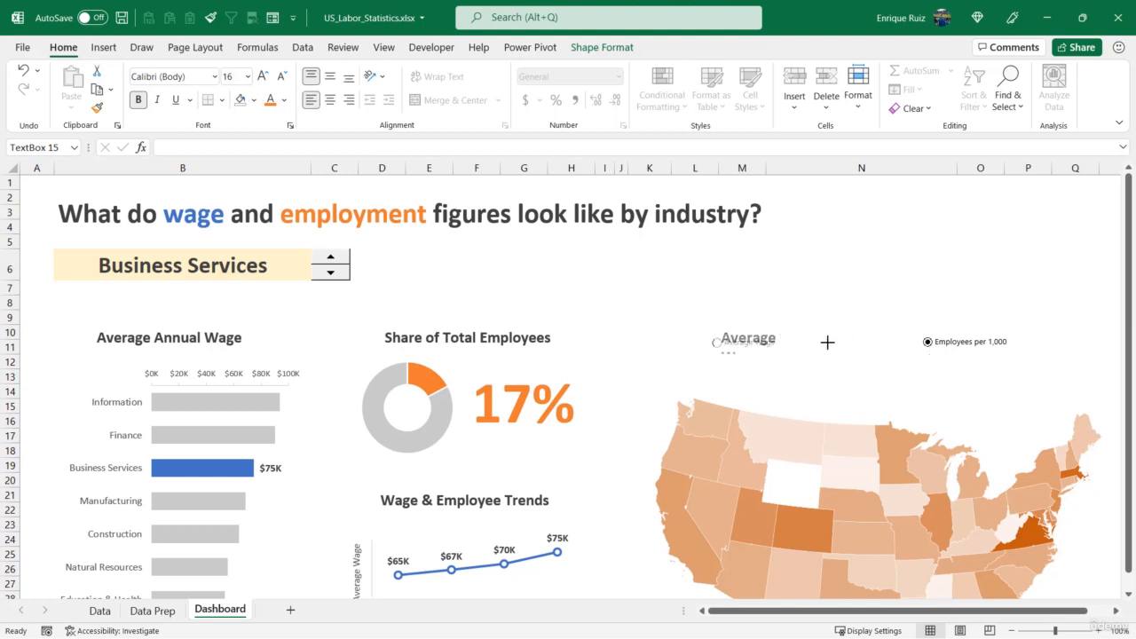
drag(828, 342, 839, 343)
Duplicate the Average Wages label beside the second option button, change its text to "Employees per 1,000" and widen its box to fit
drag(756, 355, 1049, 343)
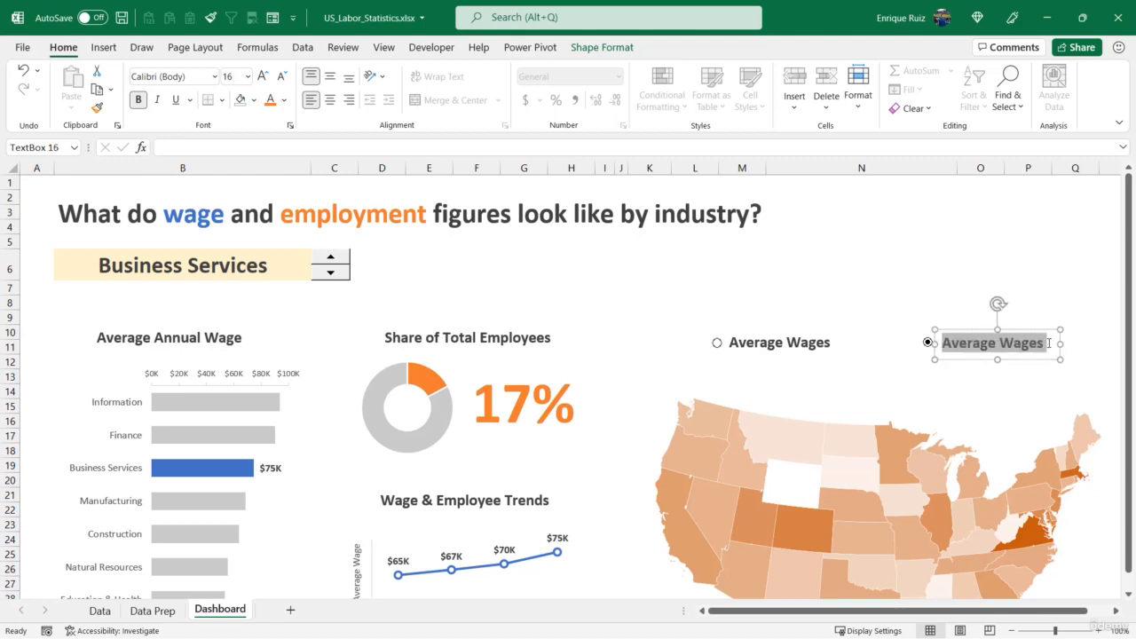
text(Employees)
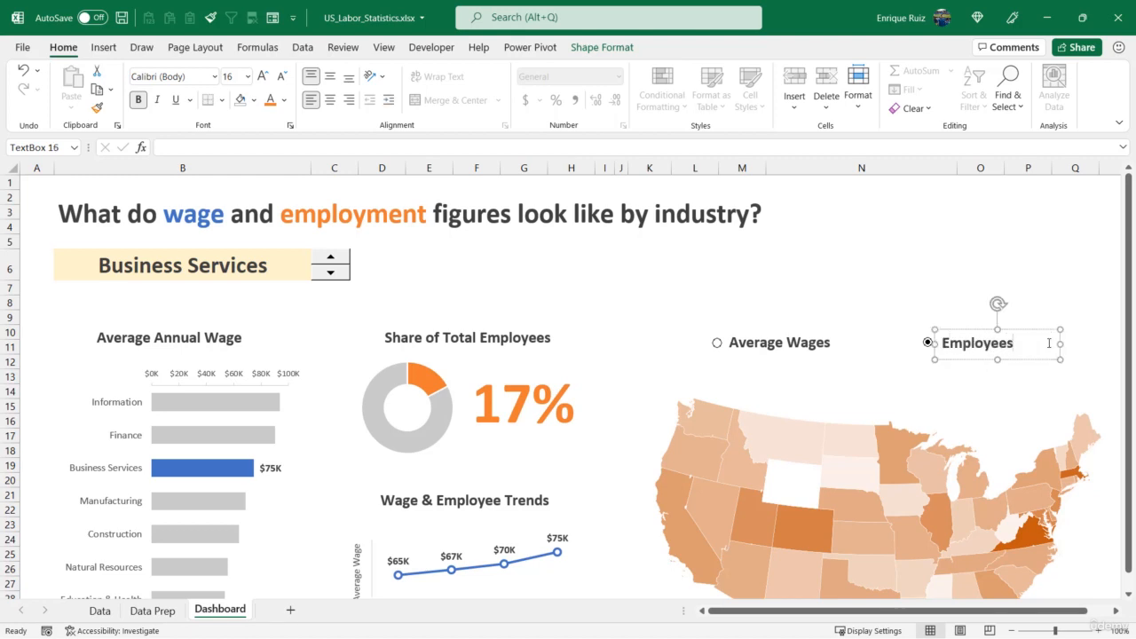
text( per 1,000)
drag(1061, 344, 1089, 338)
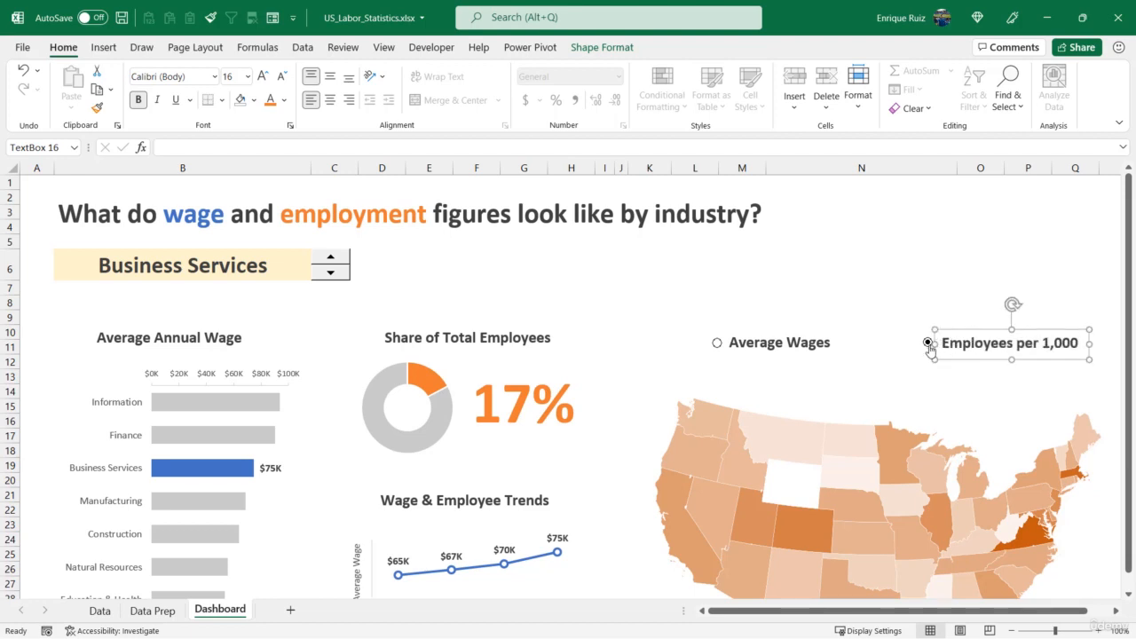
Select the second option button together with its Employees per 1,000 label and move both closer to Average Wages
right_click(928, 343)
key(Escape)
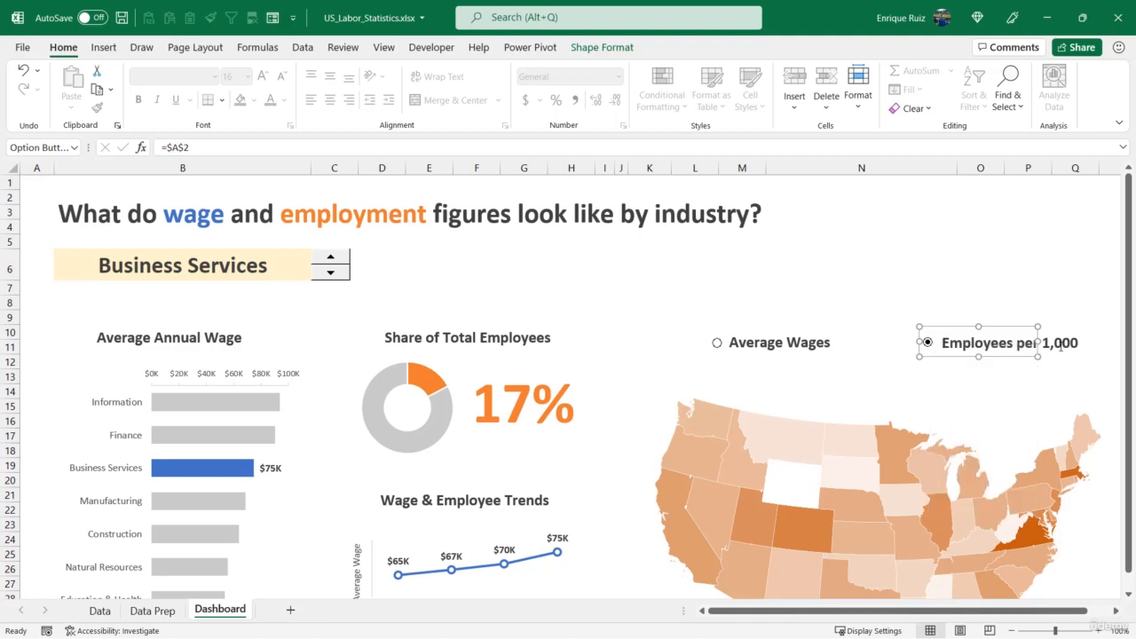
click(1045, 360)
mouse_move(1025, 363)
mouse_down()
mouse_move(997, 363)
mouse_move(1007, 358)
mouse_up()
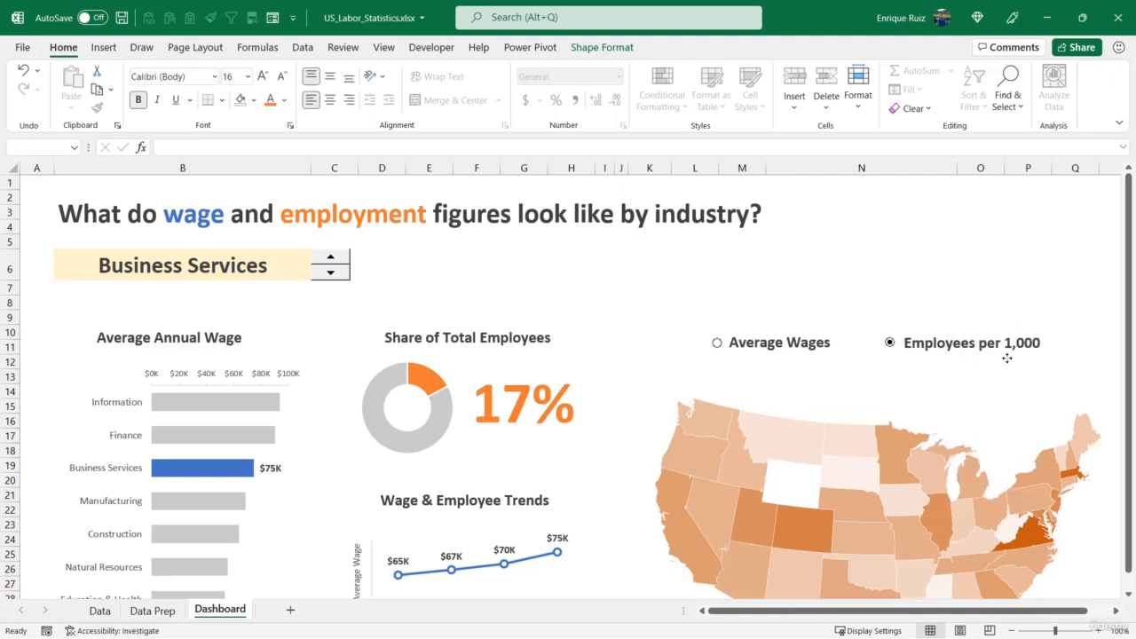
Select the two chart titles, both option buttons and their labels with Select Objects, and align them to the top
click(1013, 107)
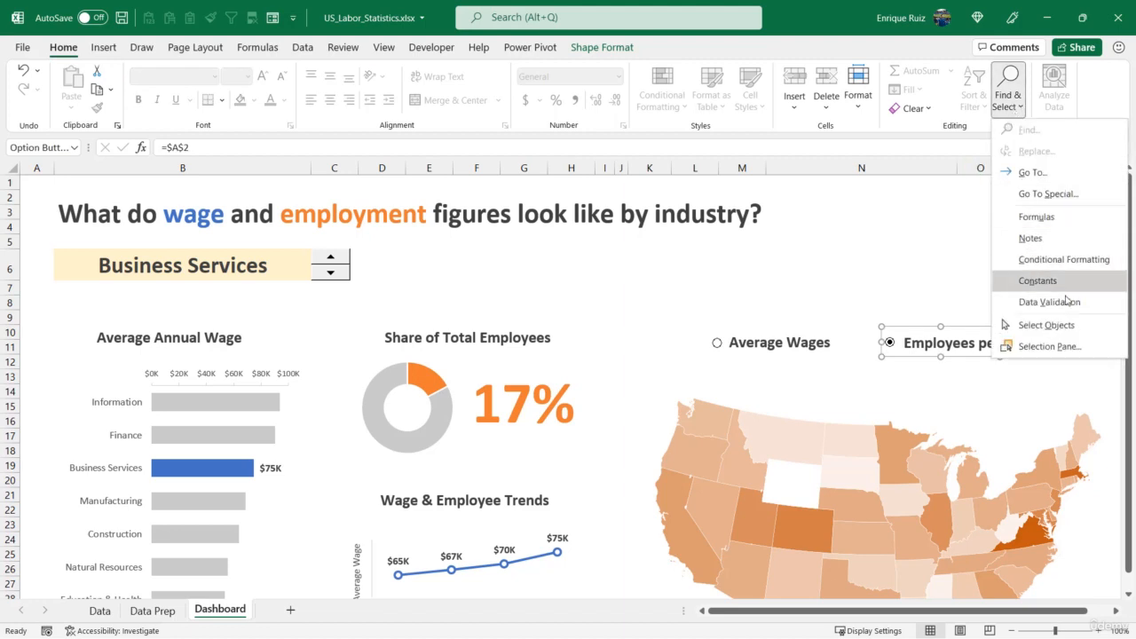
click(1061, 325)
drag(1108, 302, 6, 386)
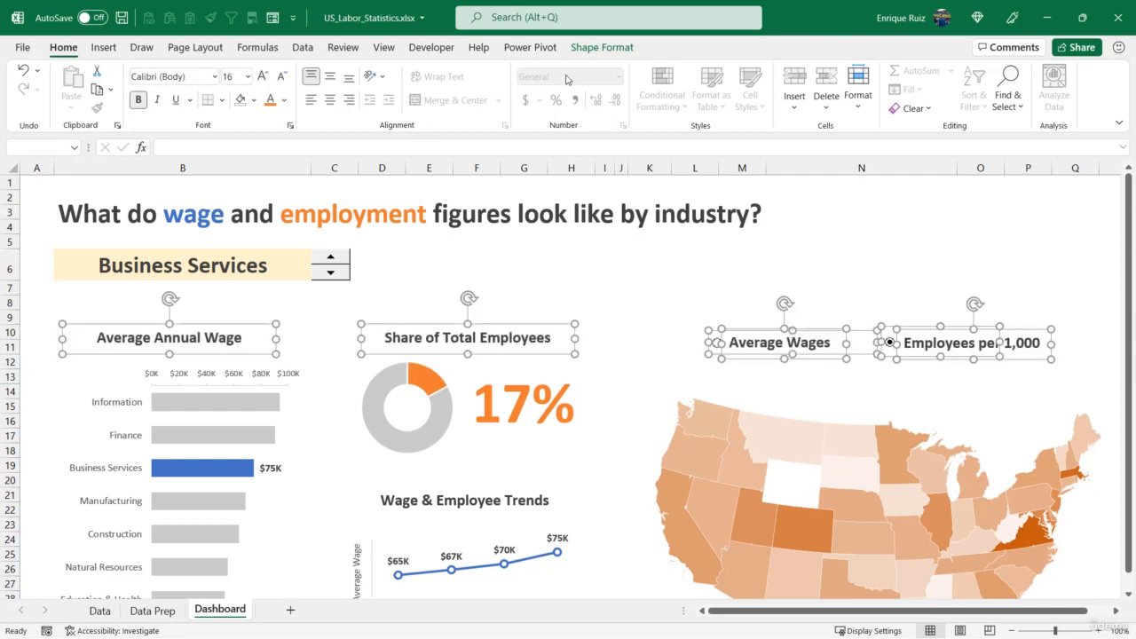
click(602, 47)
click(839, 70)
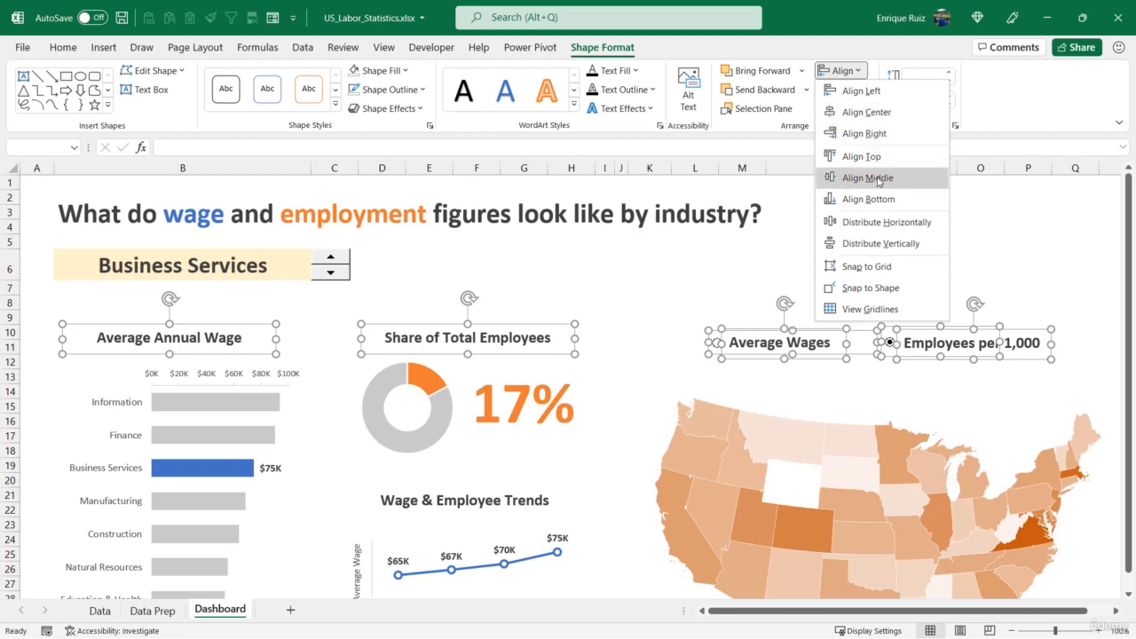
click(861, 156)
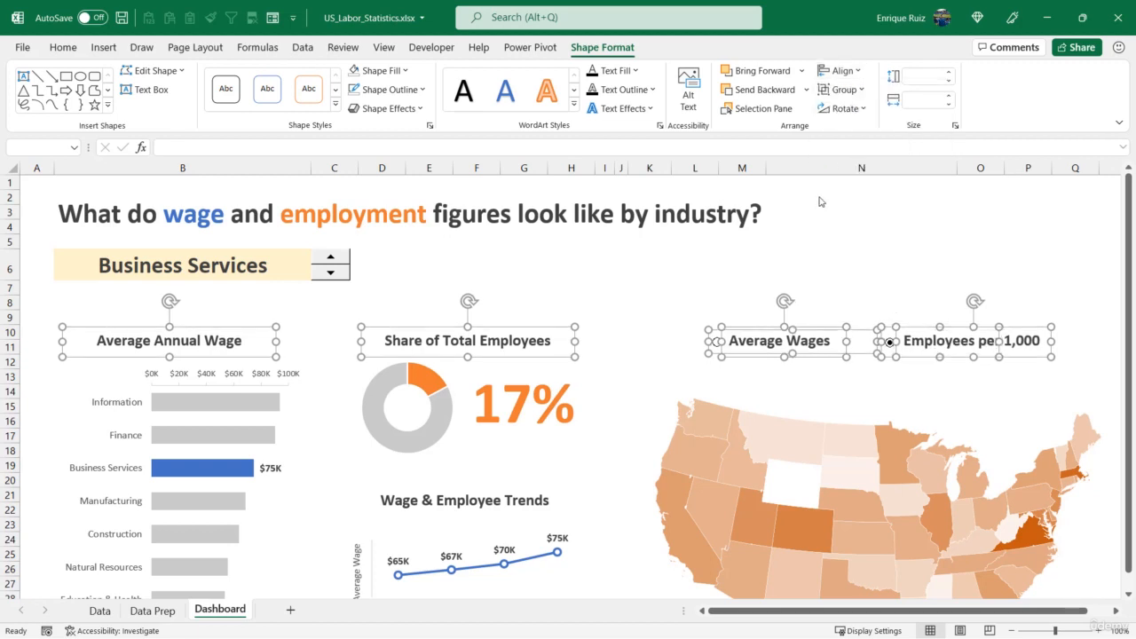
Nudge the aligned titles and option controls slightly upward, and clear the selection
key(Up)
key(Up)
key(Up)
key(Up)
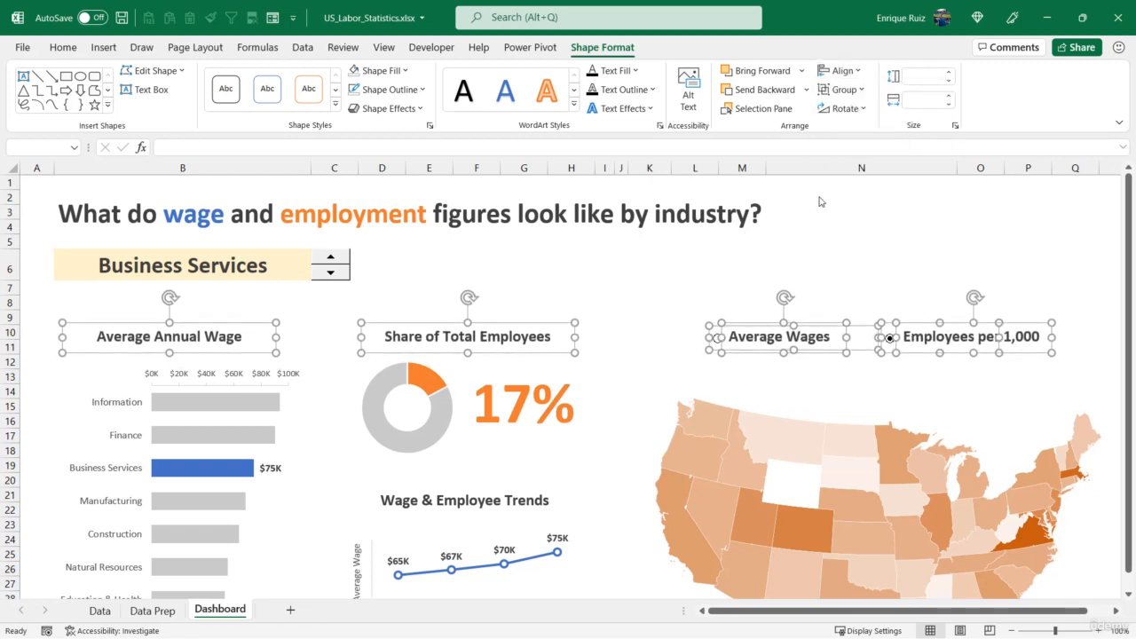
key(Up)
key(Down)
key(Down)
key(Escape)
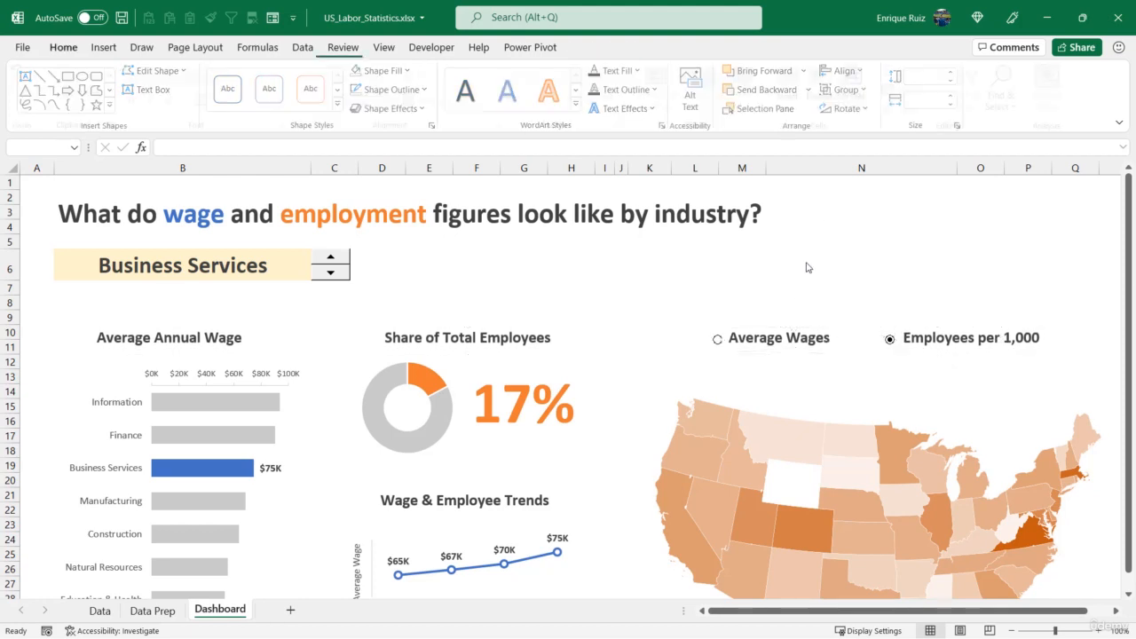
Nudge the Average Wages label slightly away from its option button
click(760, 349)
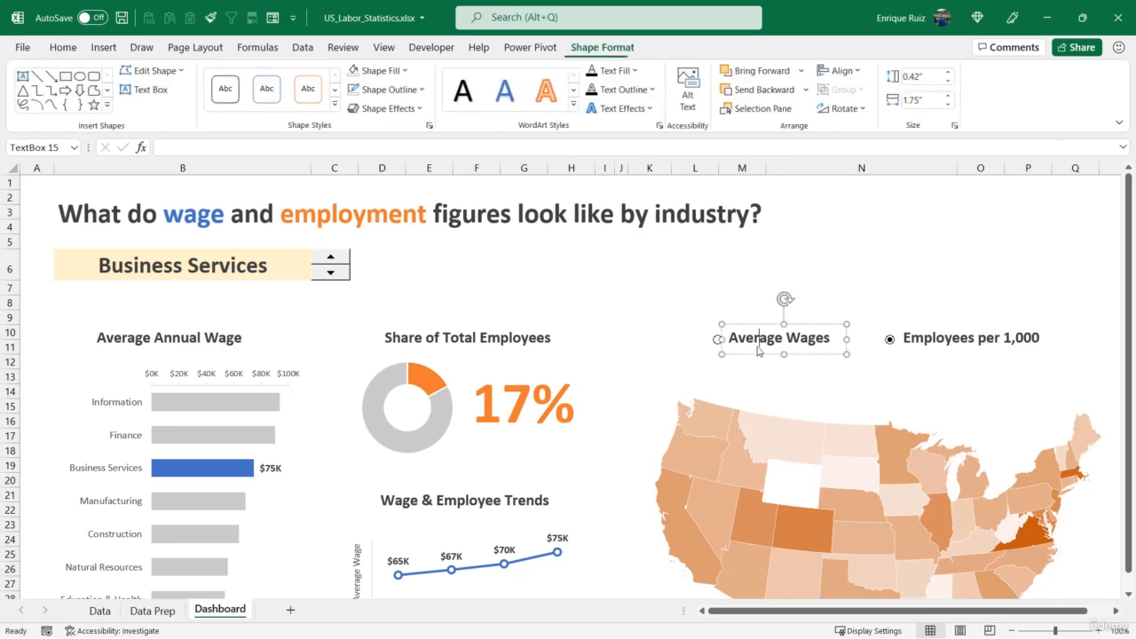
key(Escape)
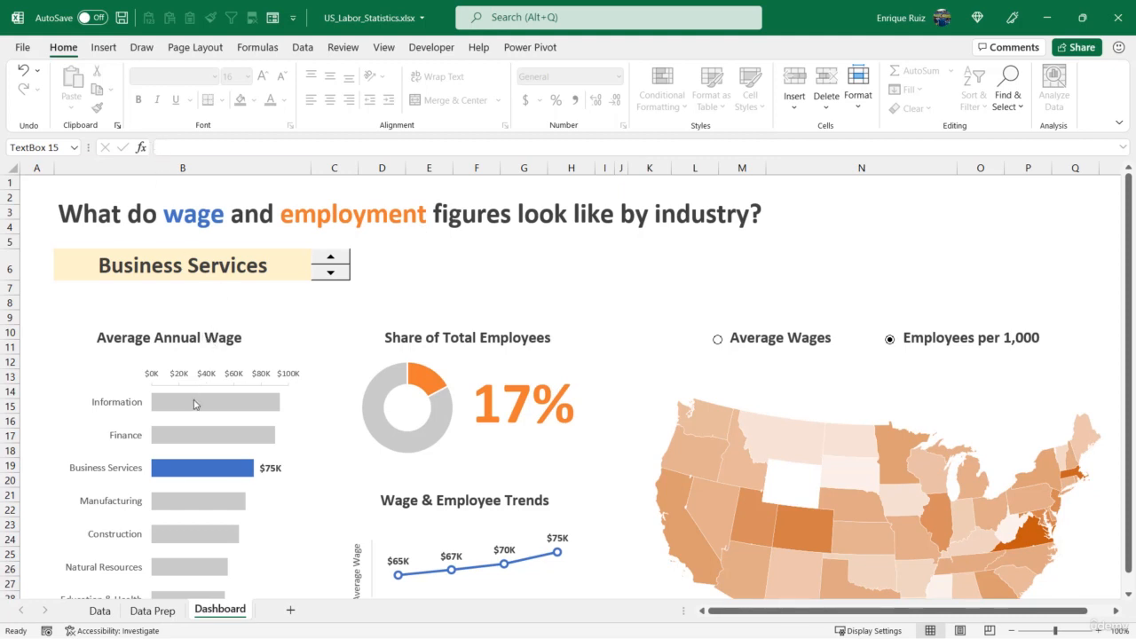
Colour the word "Wage" blue in the Average Annual Wage title and "Employees" orange in the Share of Total Employees title
double_click(229, 342)
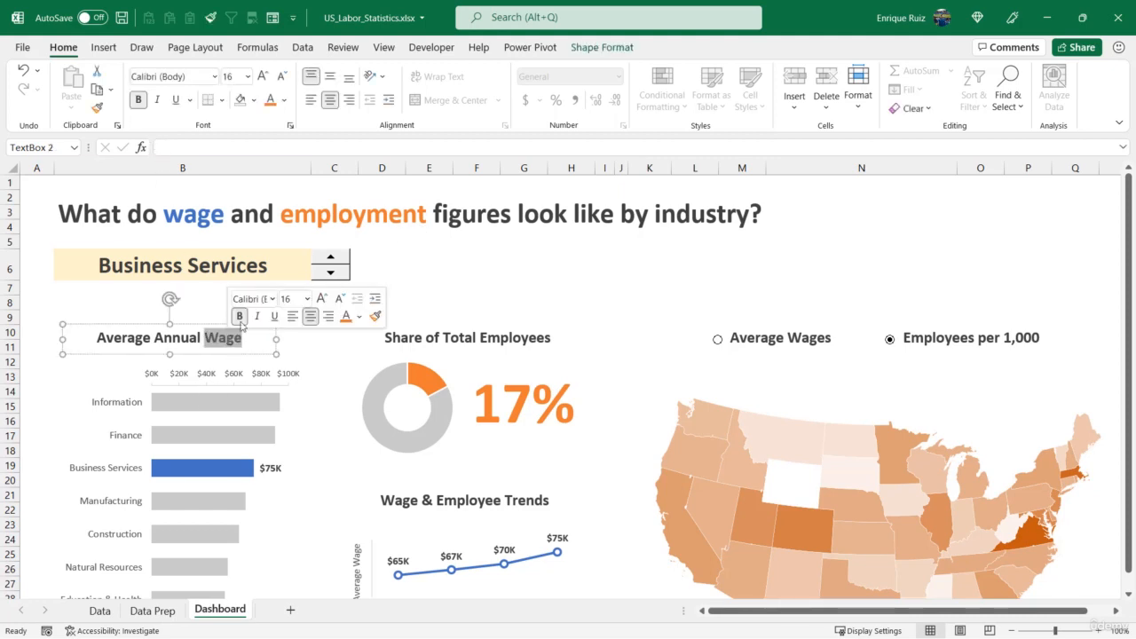
click(284, 106)
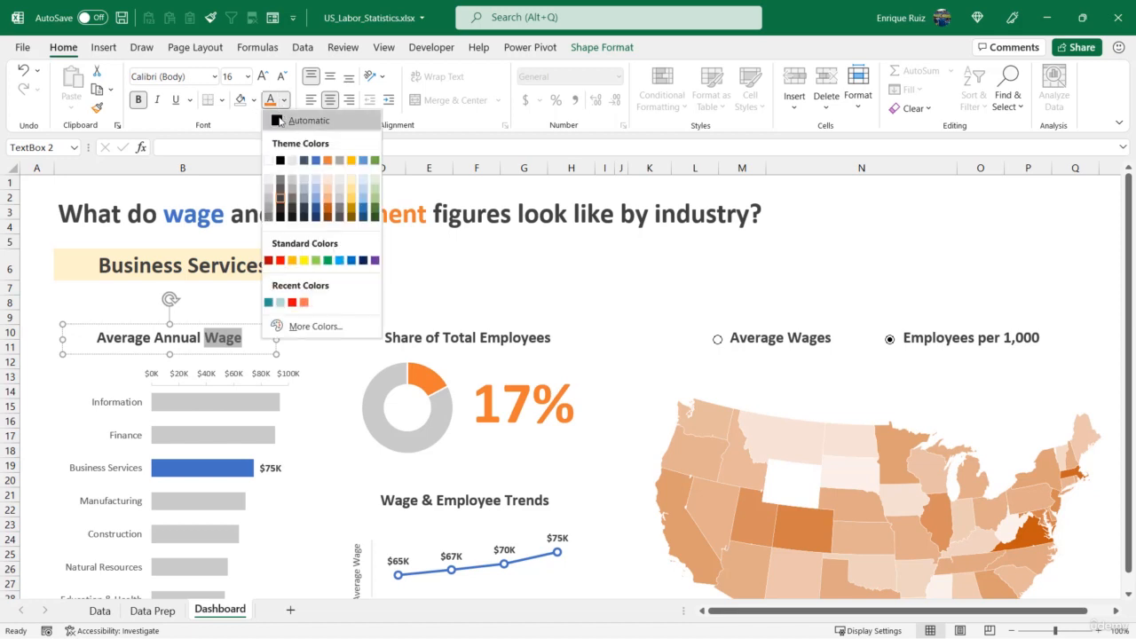
click(316, 165)
double_click(499, 337)
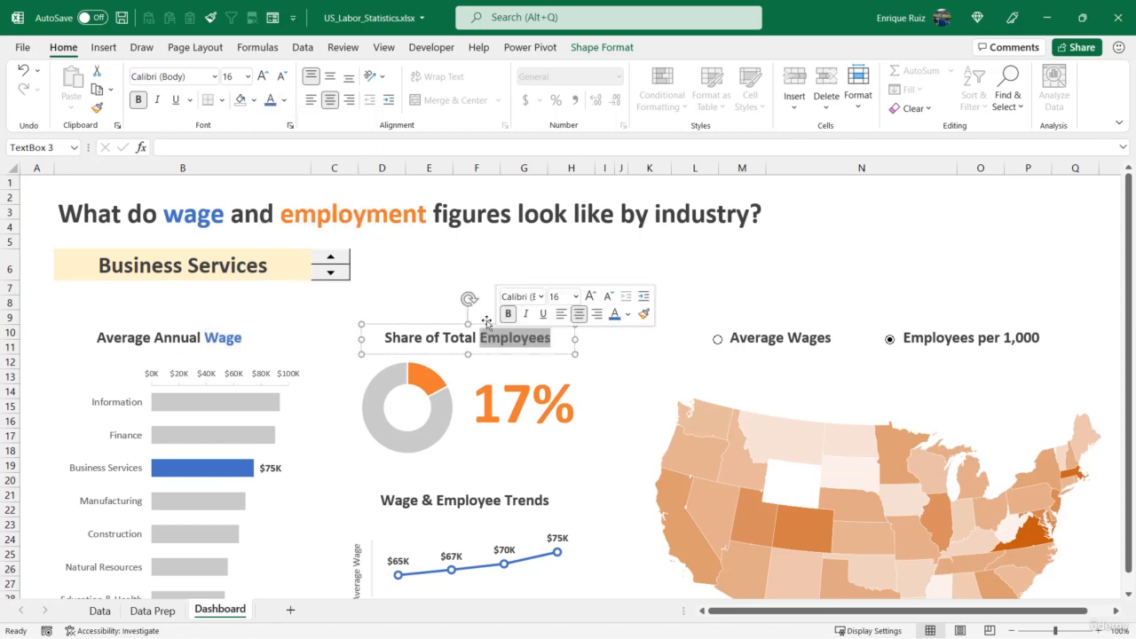
click(284, 99)
click(327, 159)
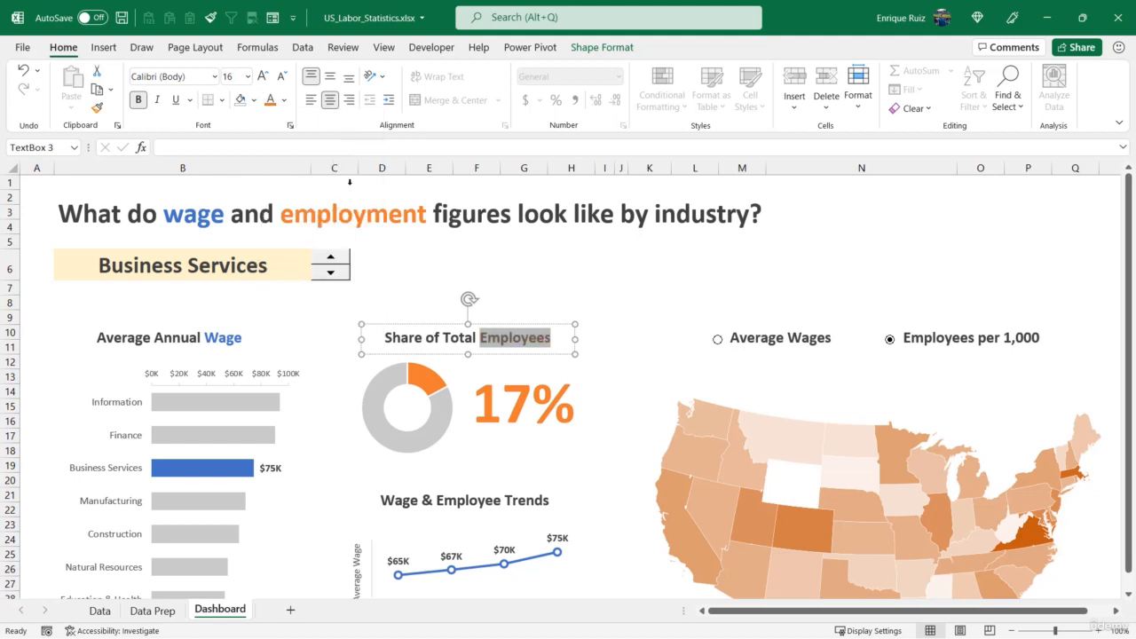
Colour "Employee" in the Wage & Employee Trends title and "Employees" in the Employees per 1,000 label orange
double_click(457, 502)
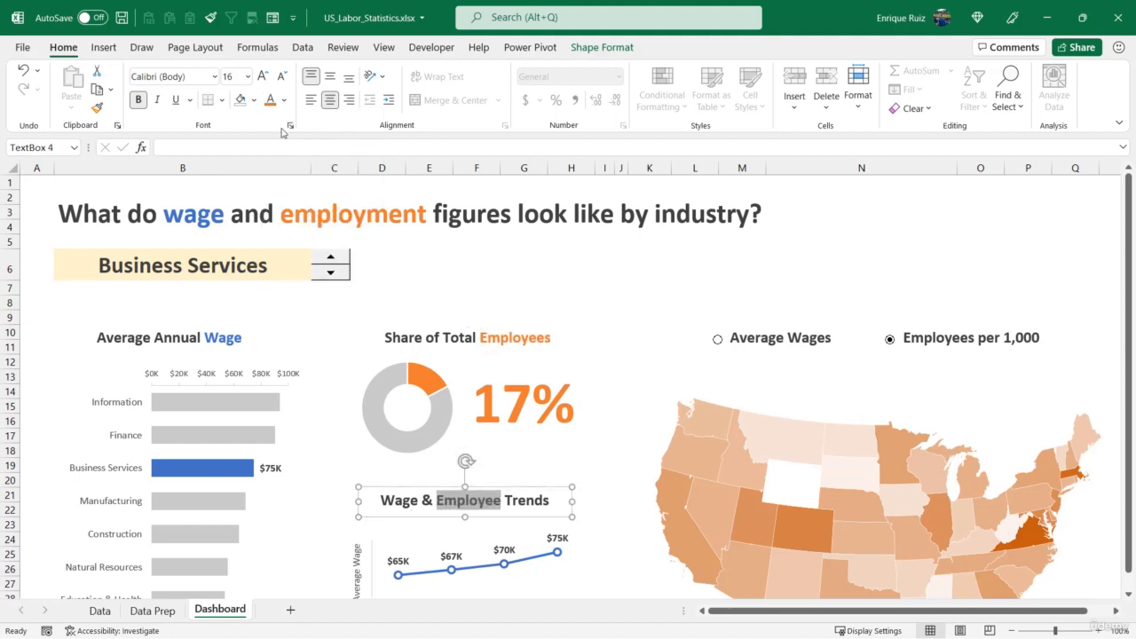
click(270, 100)
double_click(936, 340)
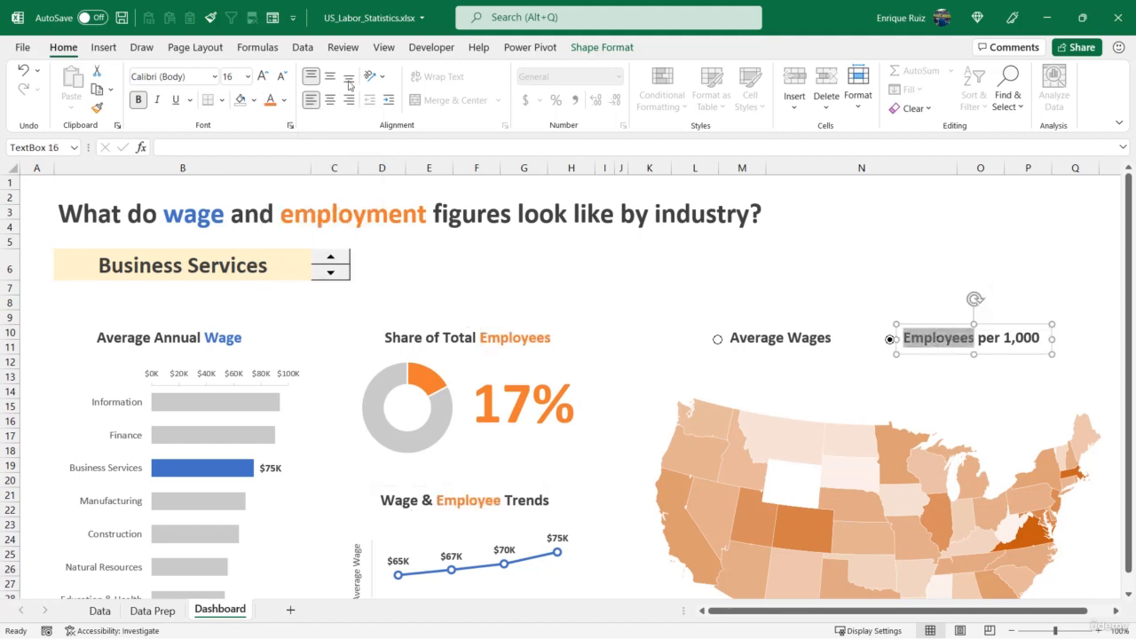
click(270, 99)
Colour "Wages" in the Average Wages label and "Wage" in the Wage & Employee Trends title blue, and deselect the text
double_click(809, 341)
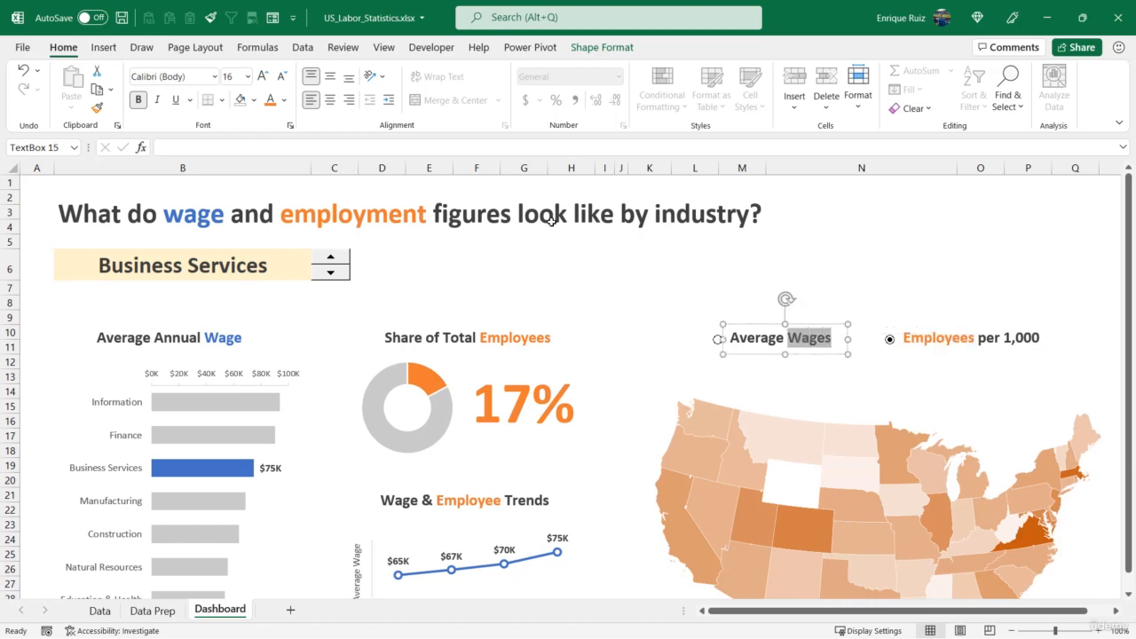
click(284, 100)
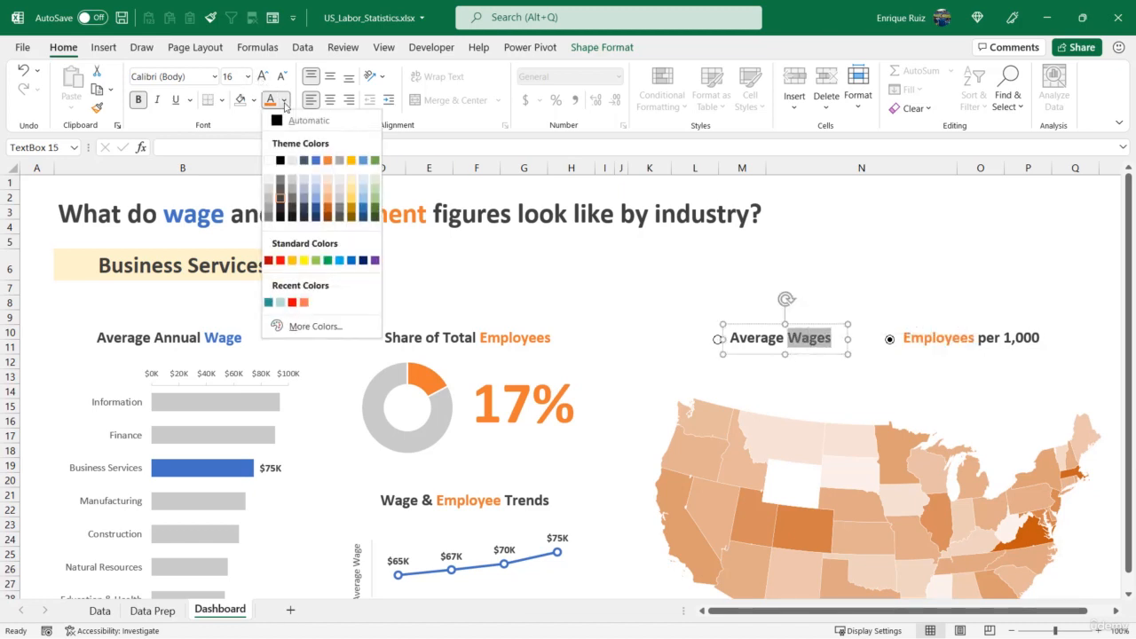
click(316, 162)
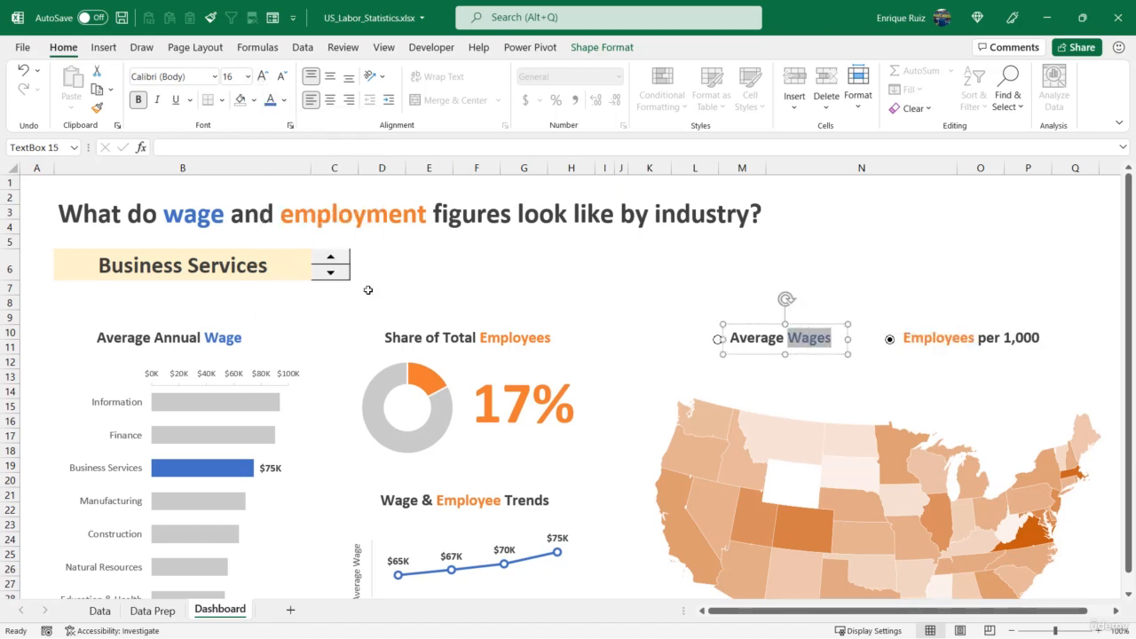
double_click(400, 497)
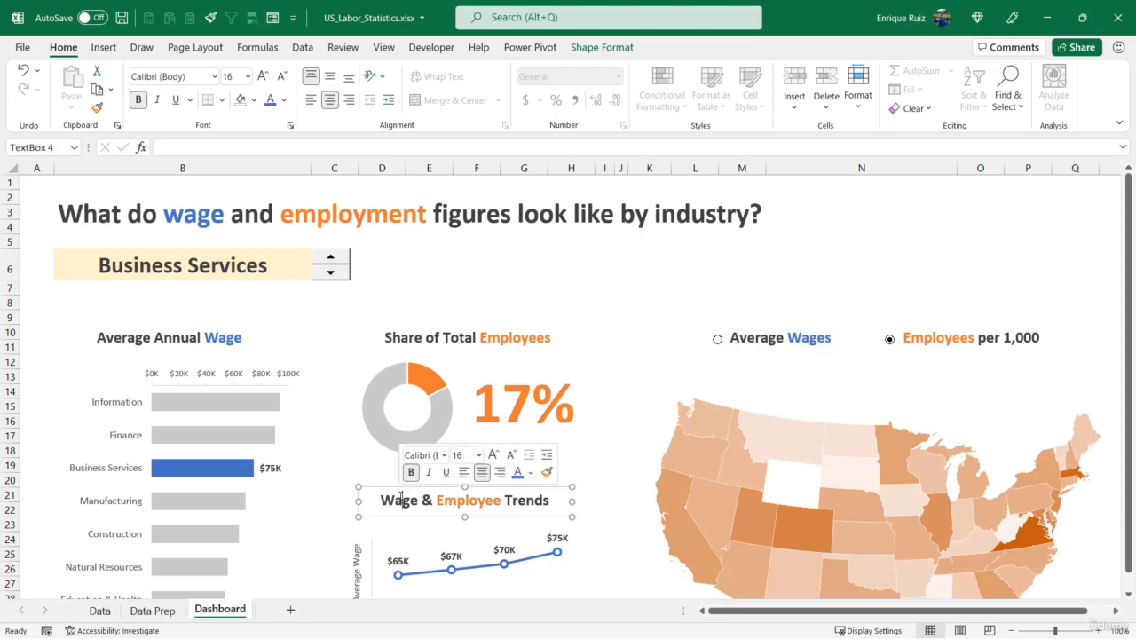
click(271, 100)
click(481, 260)
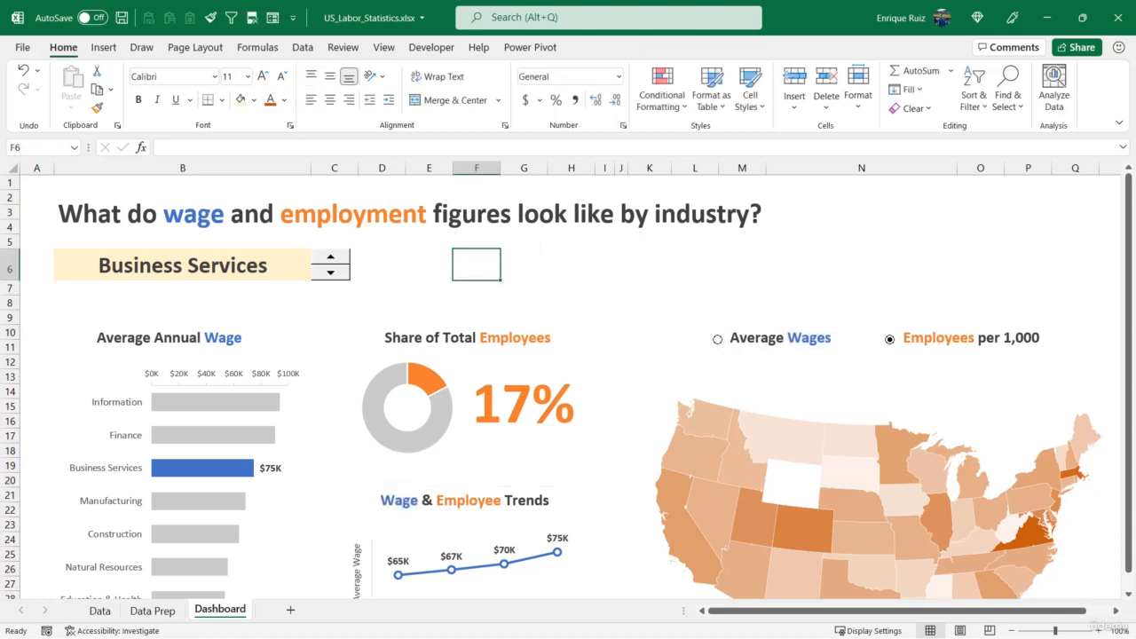
Switch the ribbon display to full-screen mode to give the dashboard more room
click(1119, 122)
click(1020, 228)
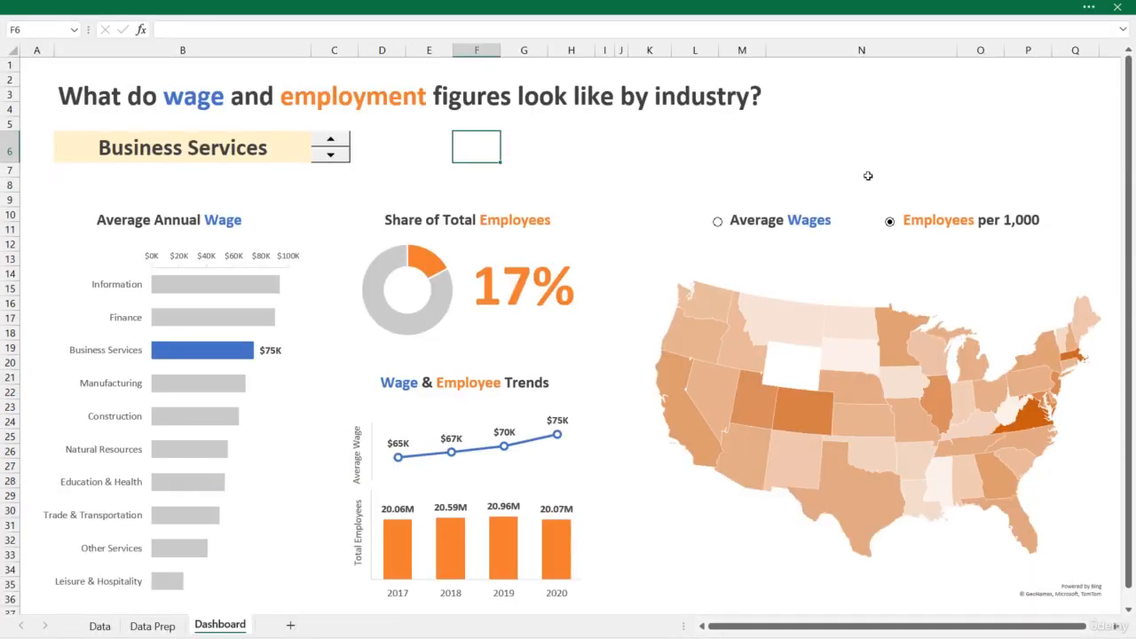
click(855, 153)
Test the spin button by stepping down through the industries and back up to Business Services, and switch the map to Average Wages
click(245, 146)
click(330, 155)
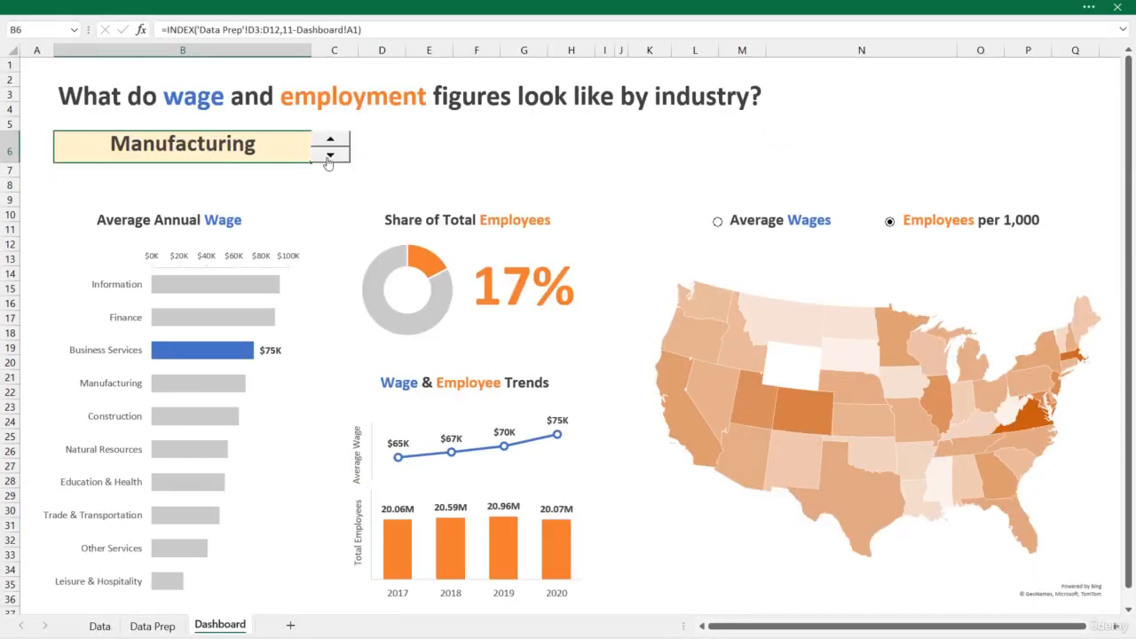
click(330, 155)
click(329, 156)
click(329, 155)
click(330, 139)
click(329, 139)
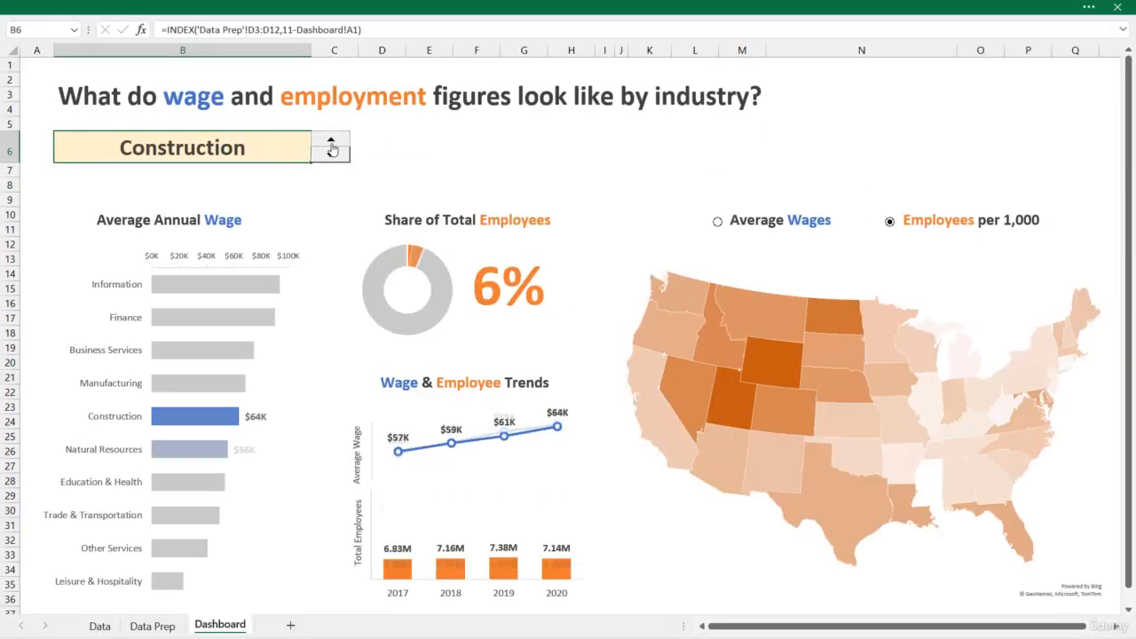
click(329, 139)
click(330, 139)
click(718, 223)
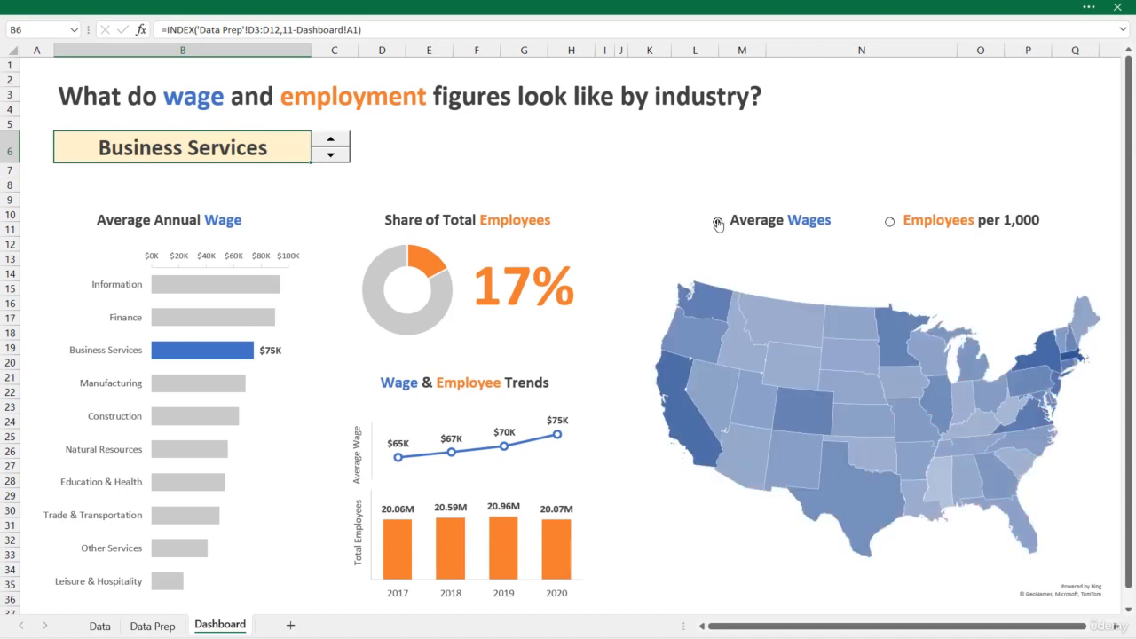